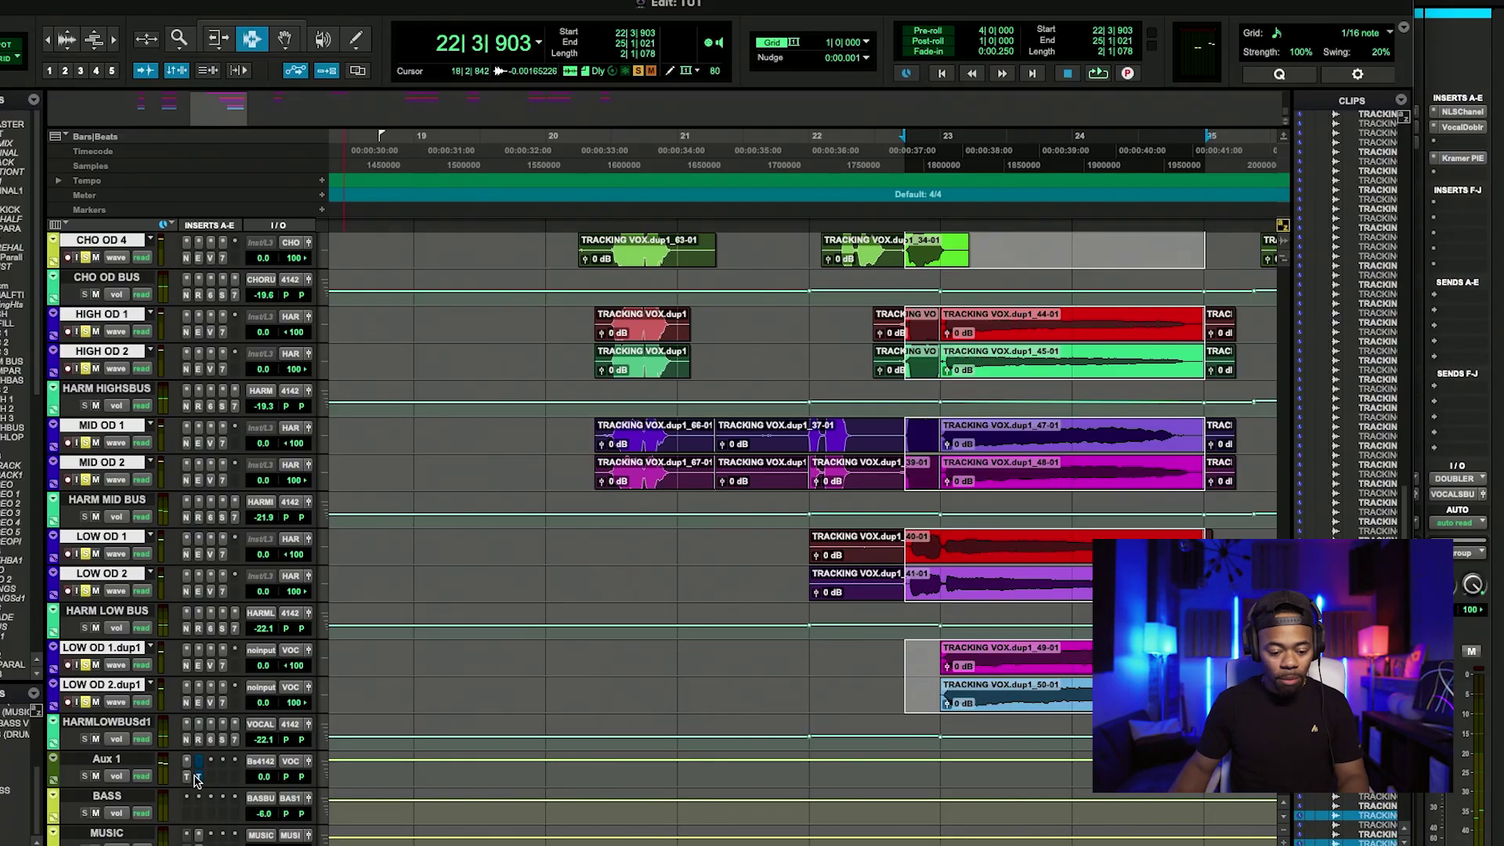
Open The Spirit plugin inserted on the Aux 1 track and take it out of bypass
left_click(198, 762)
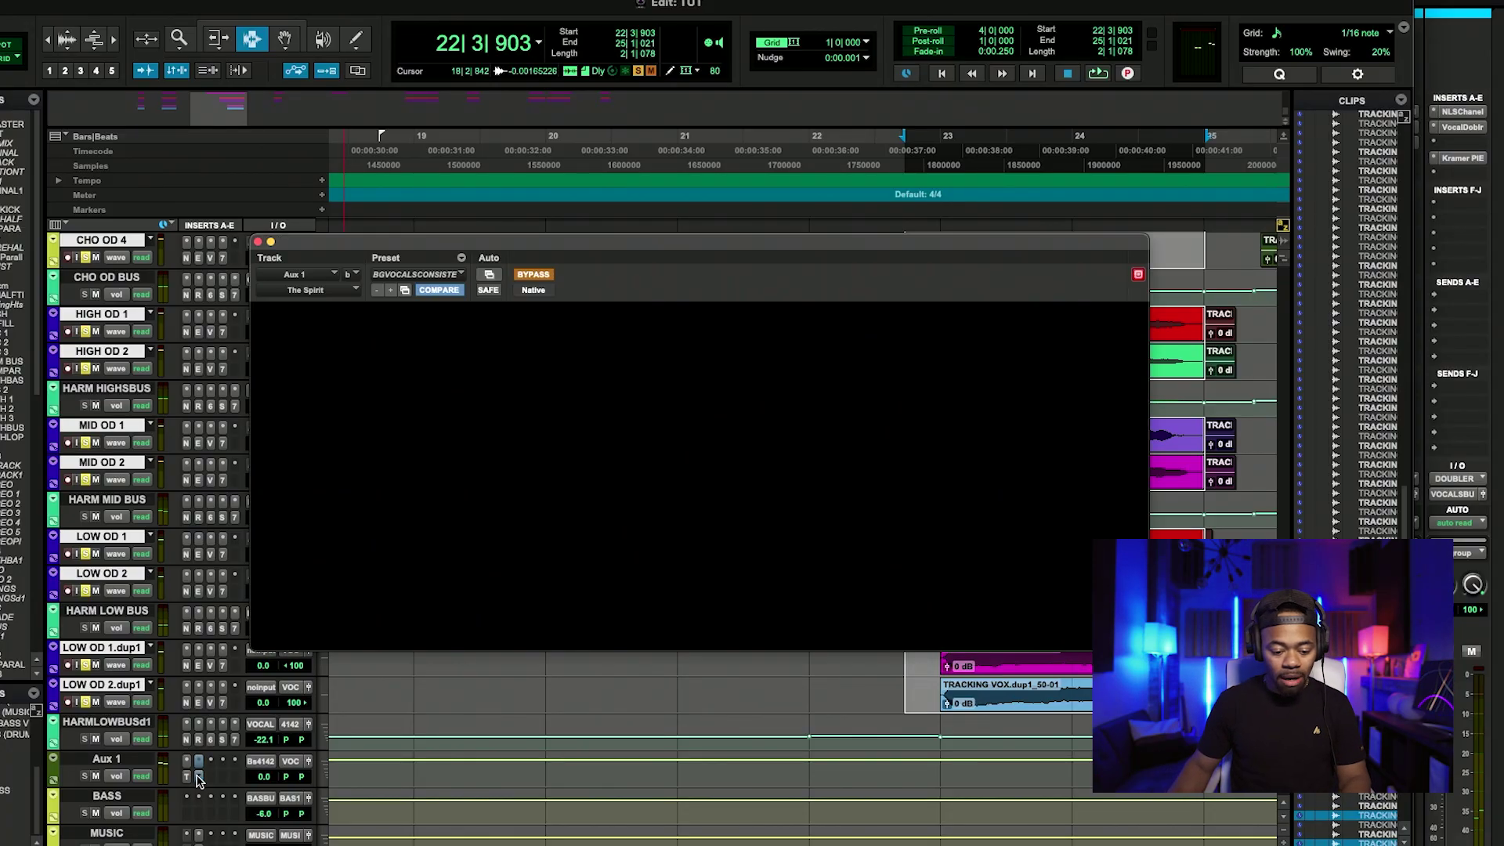
left_click(531, 275)
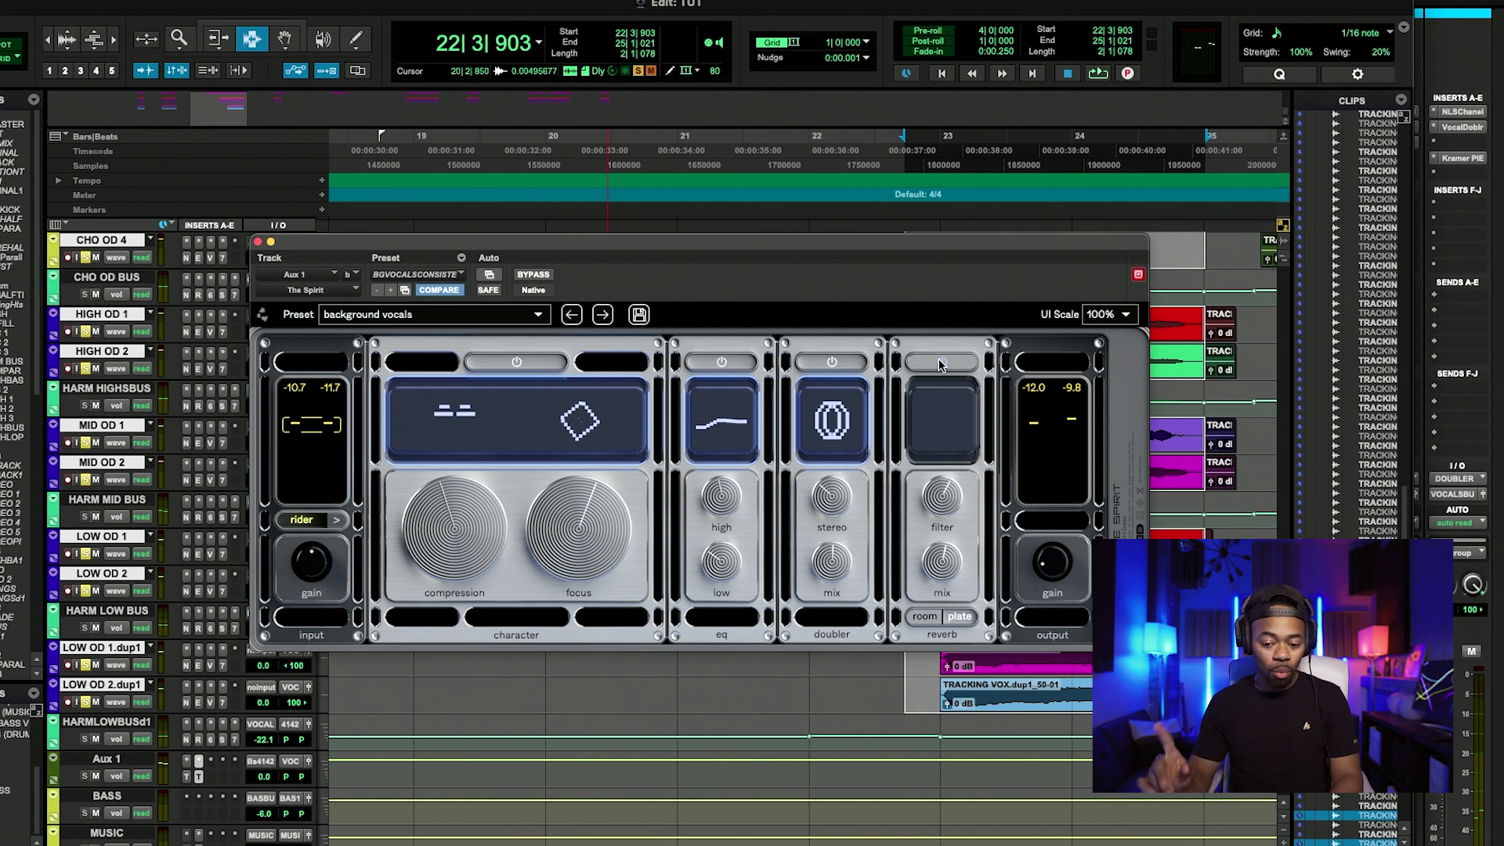
Play the background vocals and compare The Spirit's reverb section engaged and bypassed
key("space")
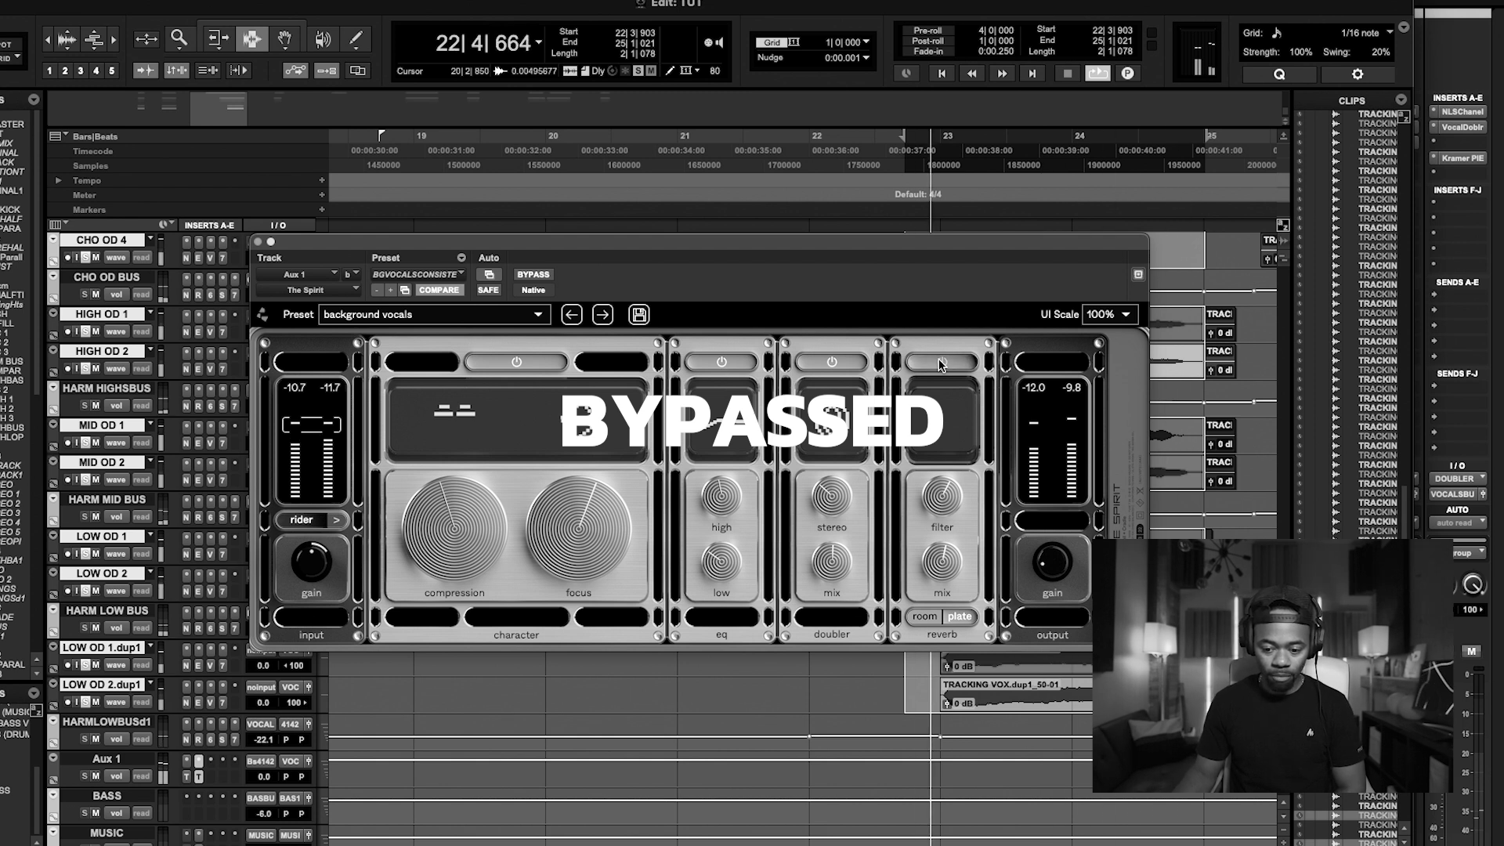
left_click(940, 363)
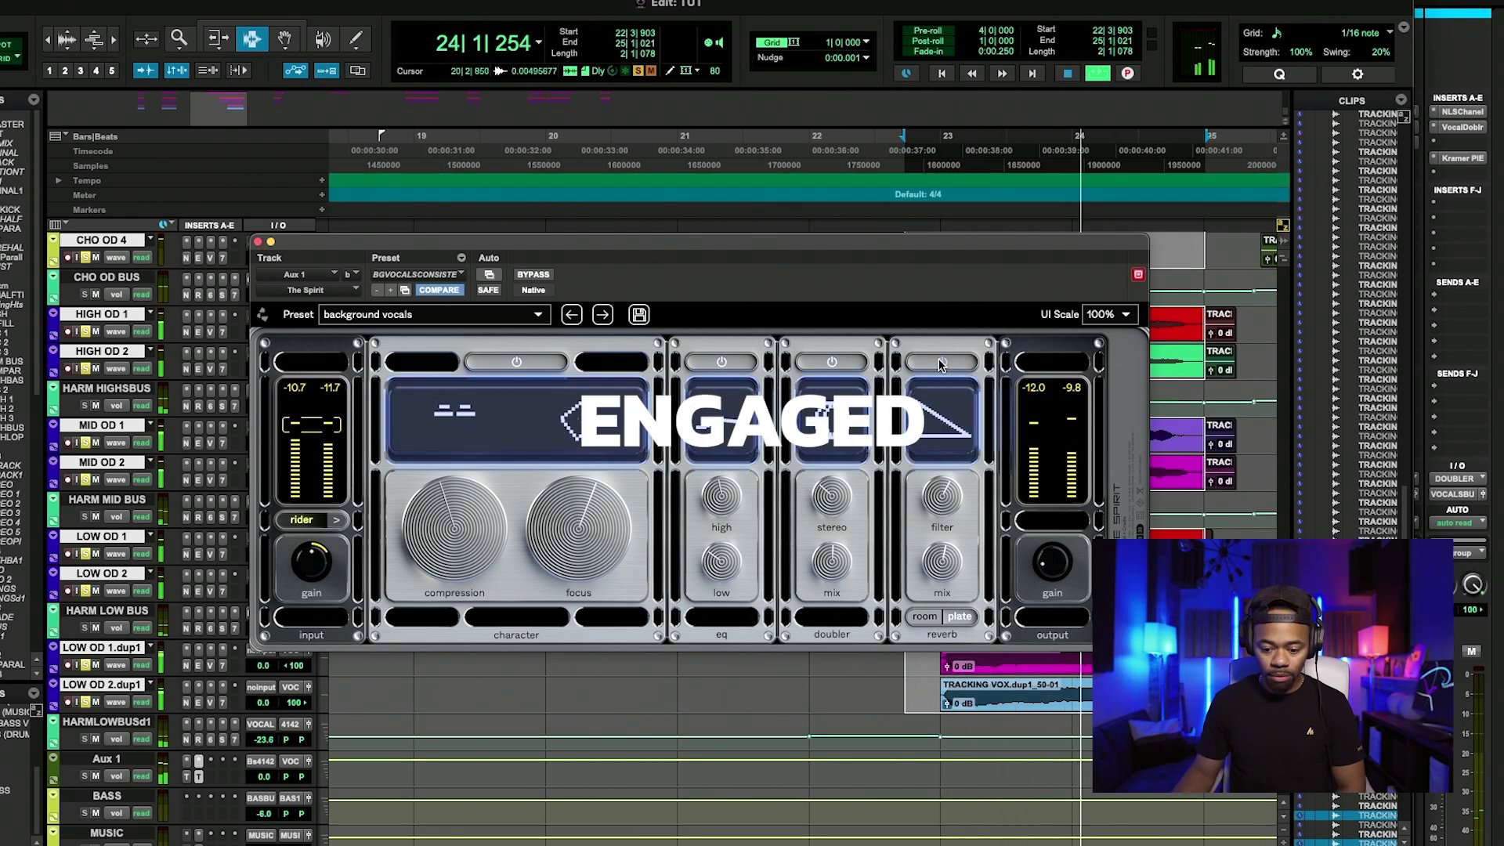
mouse_move(954, 562)
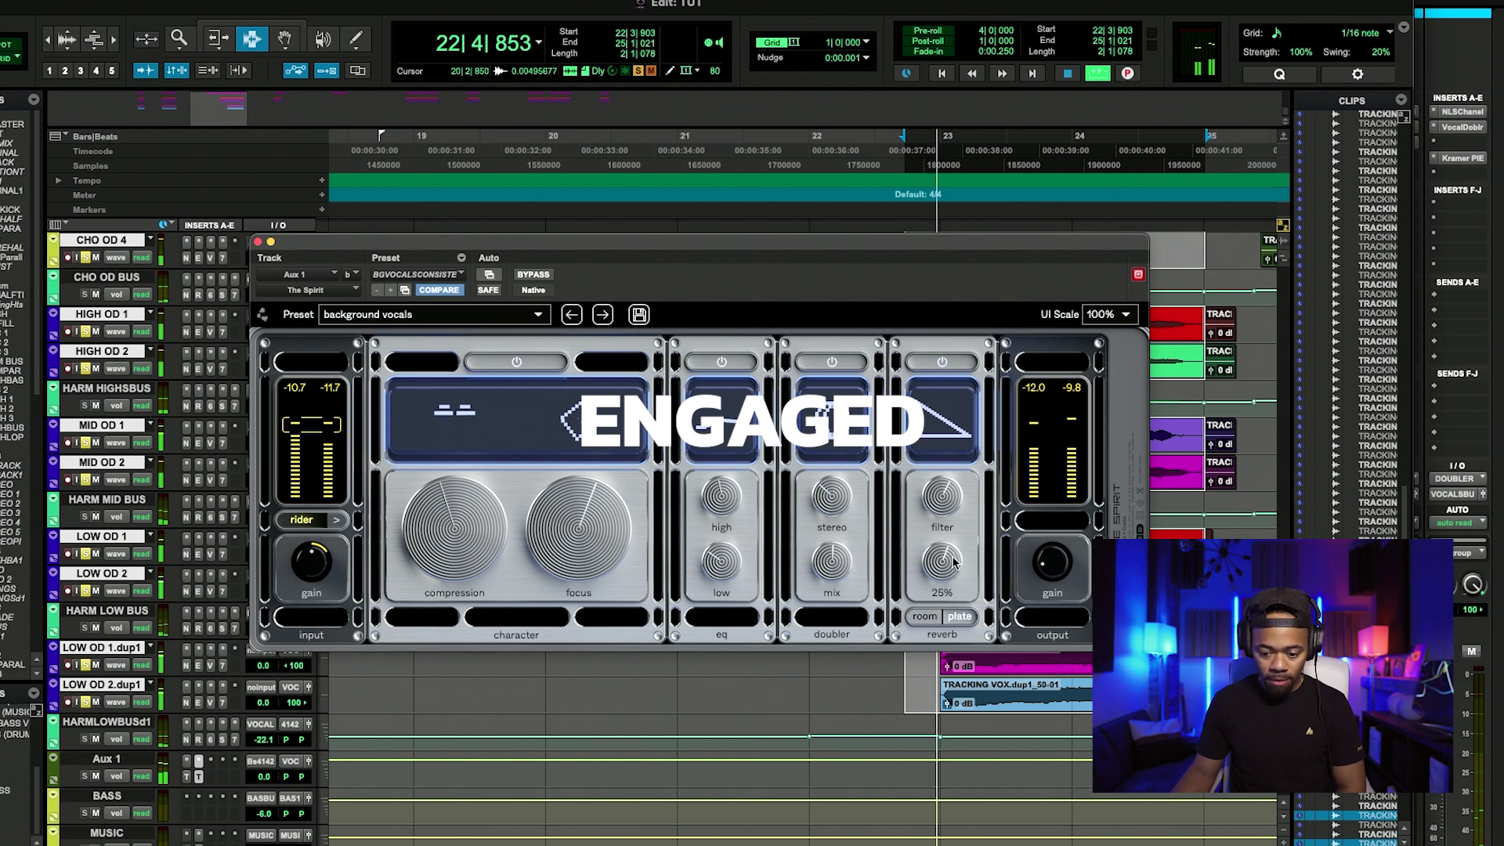
left_click(943, 364)
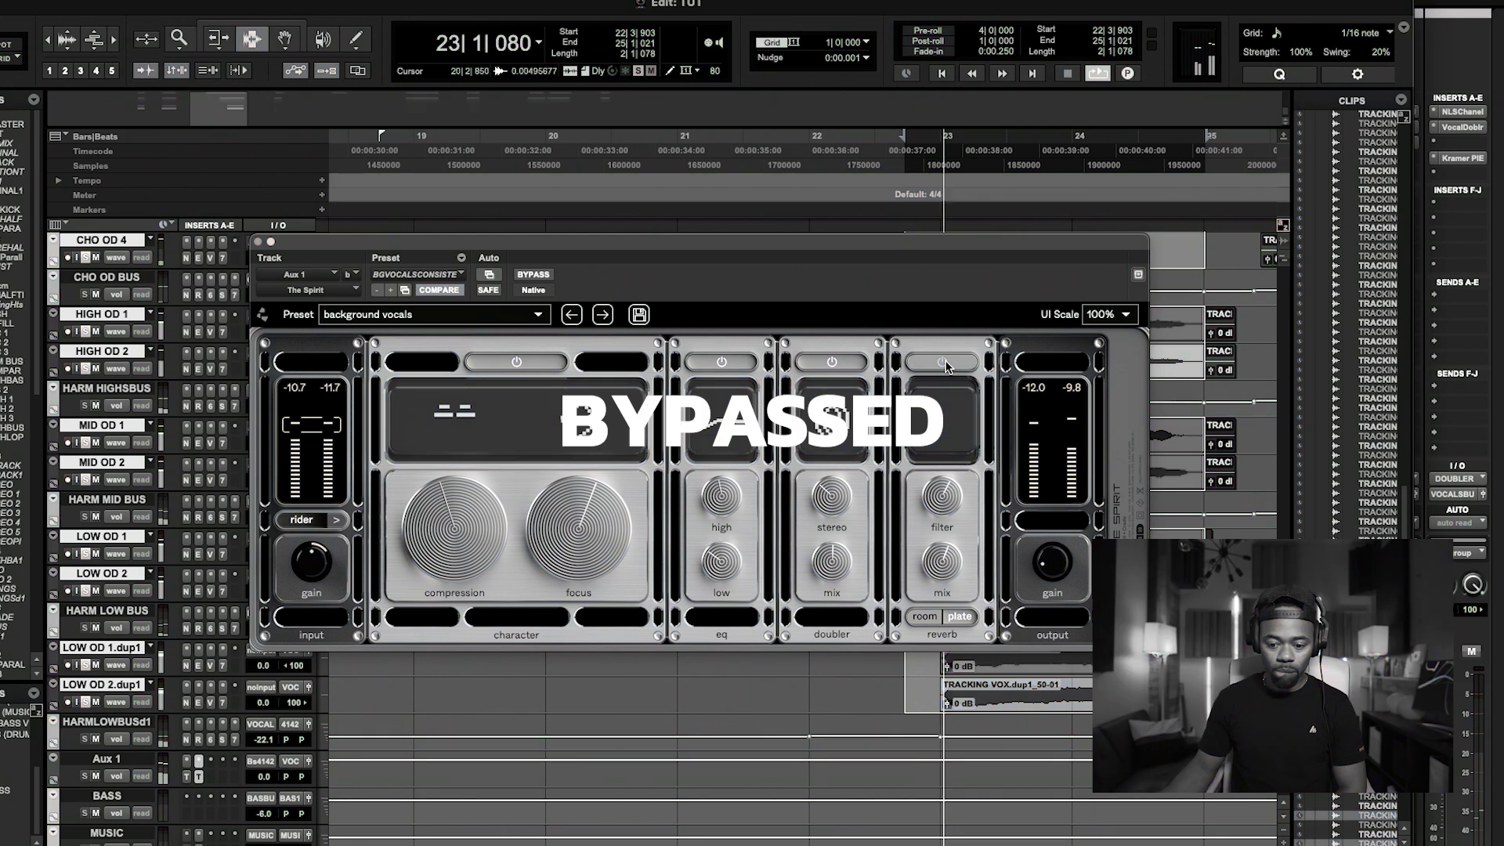
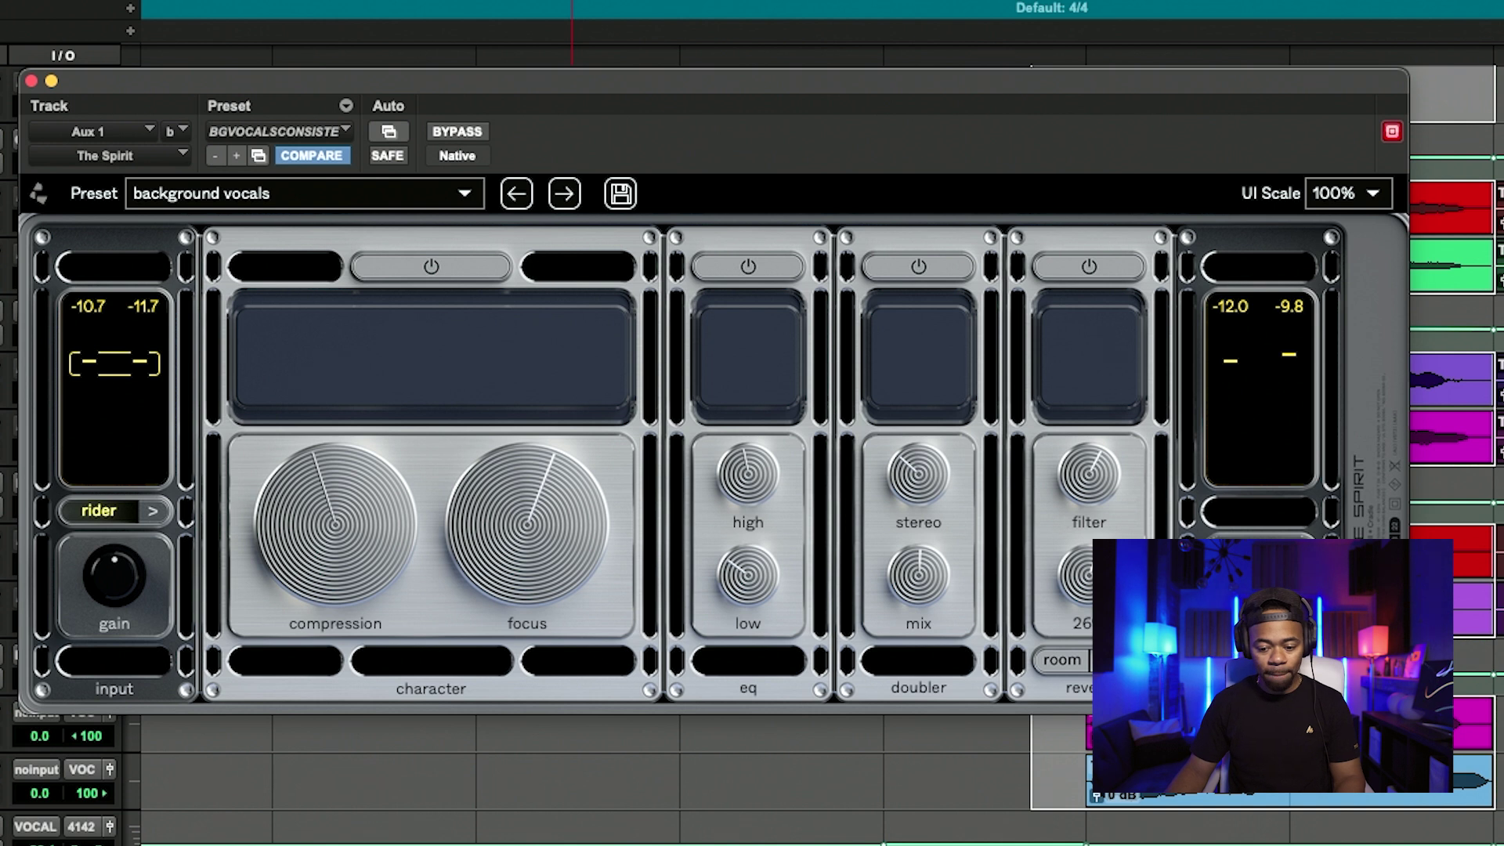
Copy The Spirit's current settings and play the vocals to compare the input rider off and on
left_click(344, 108)
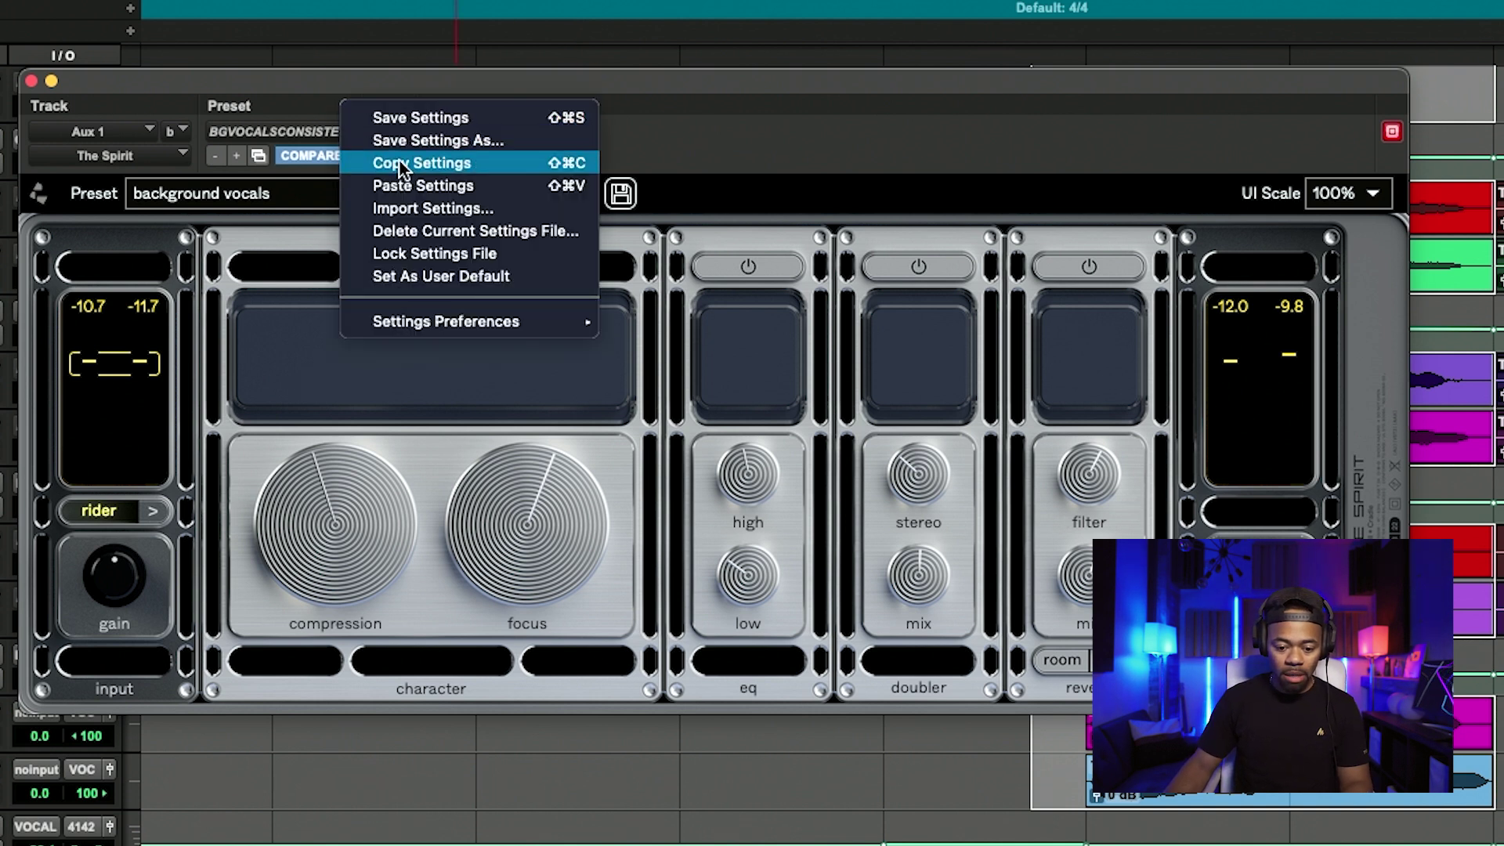
left_click(395, 157)
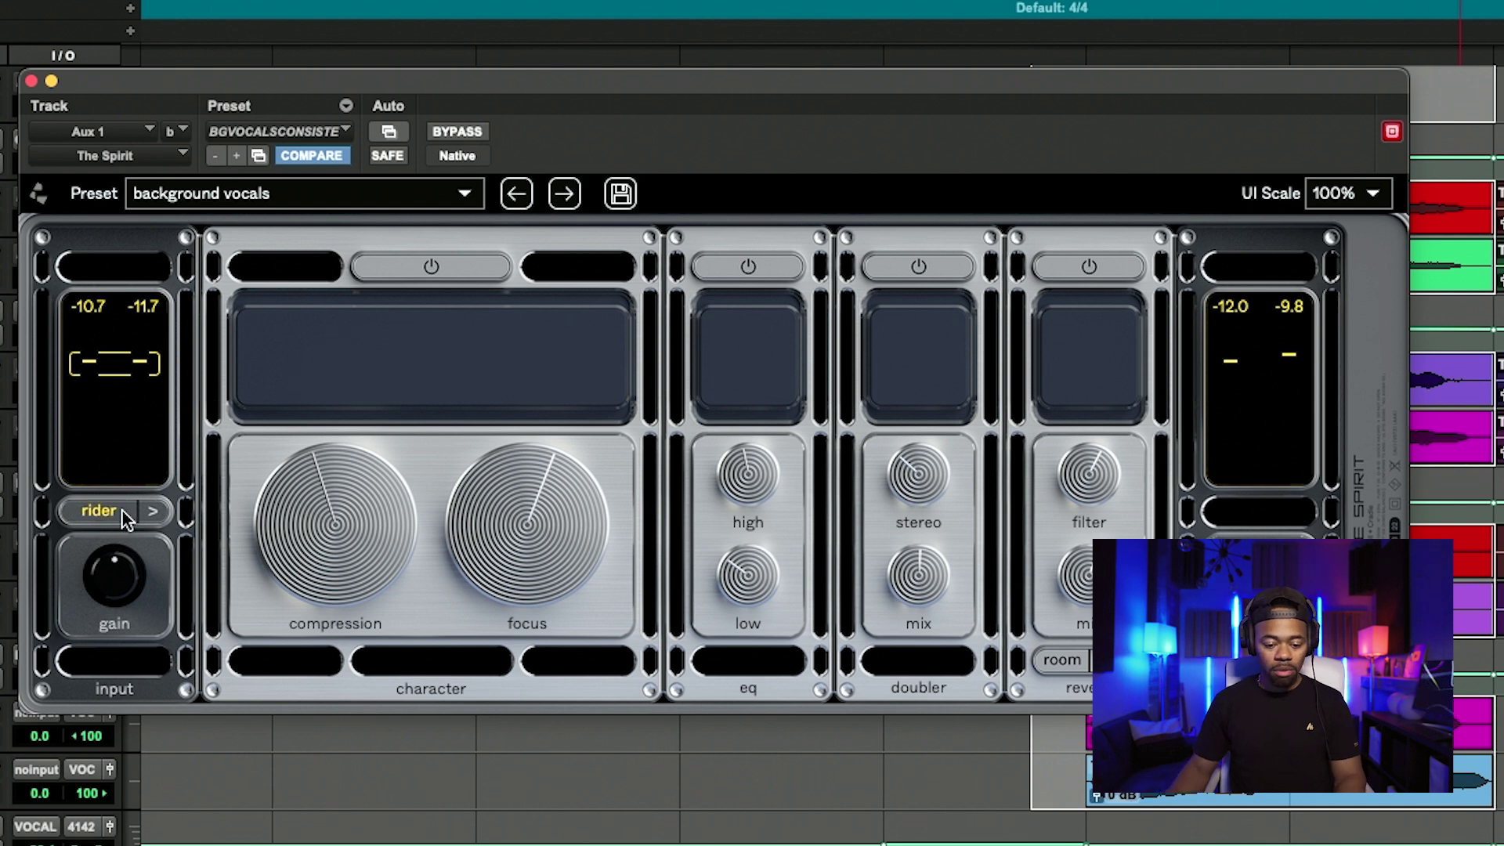
key("space")
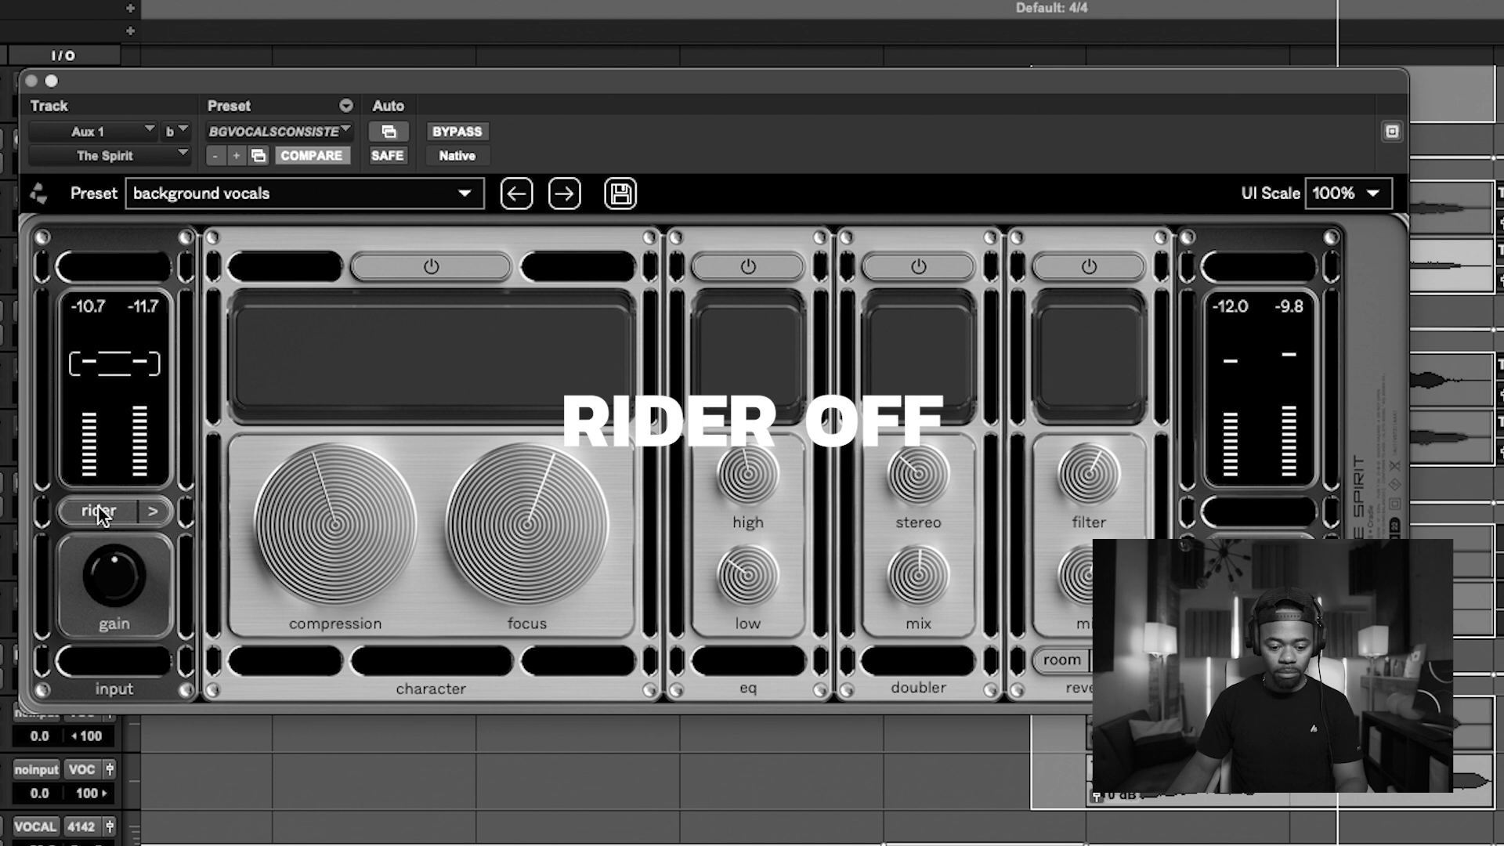
left_click_drag(715, 76, 729, 132)
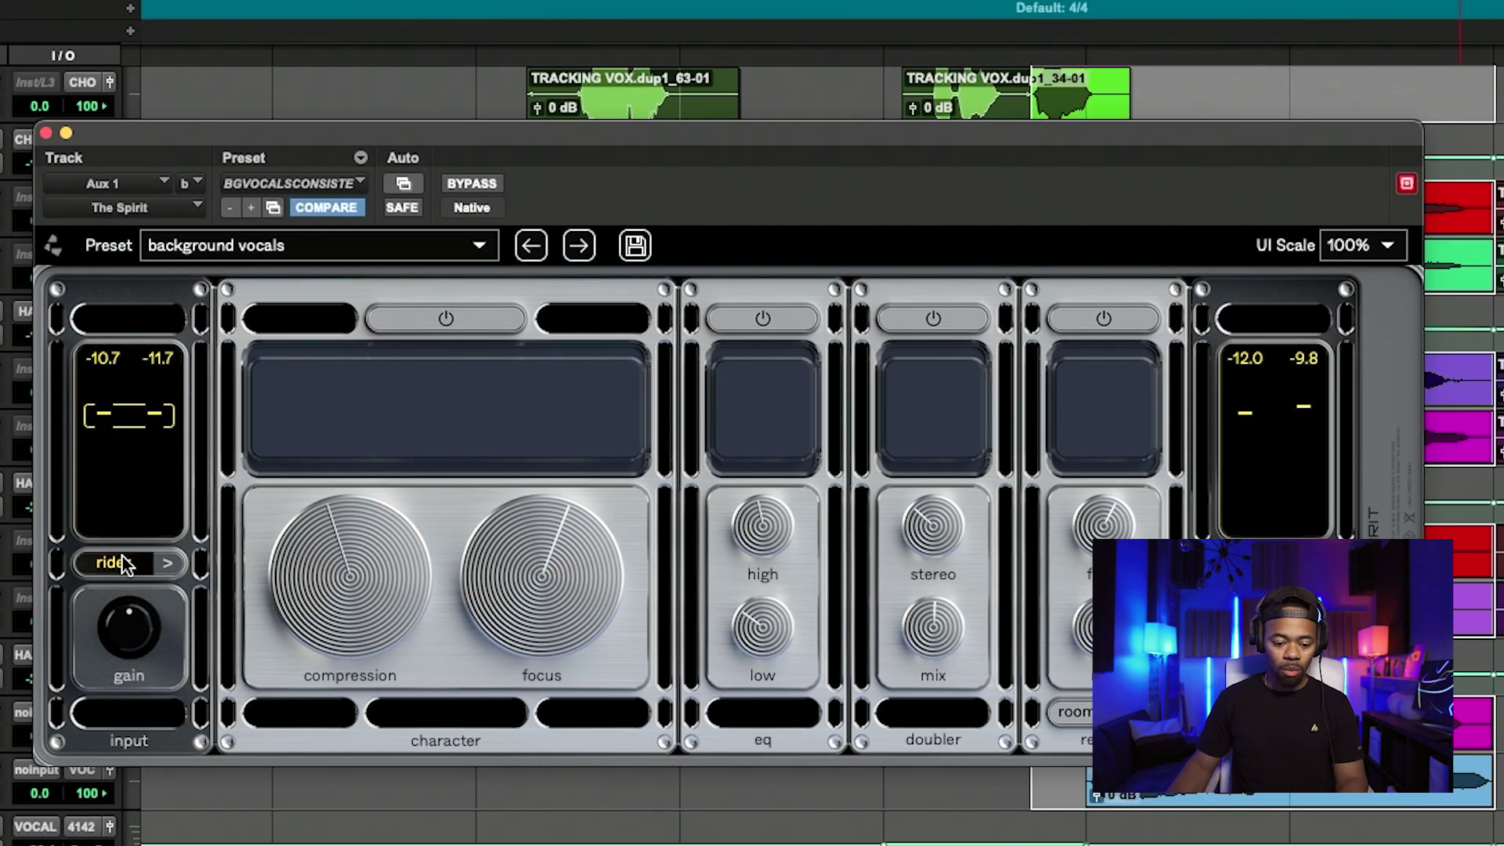
key("space")
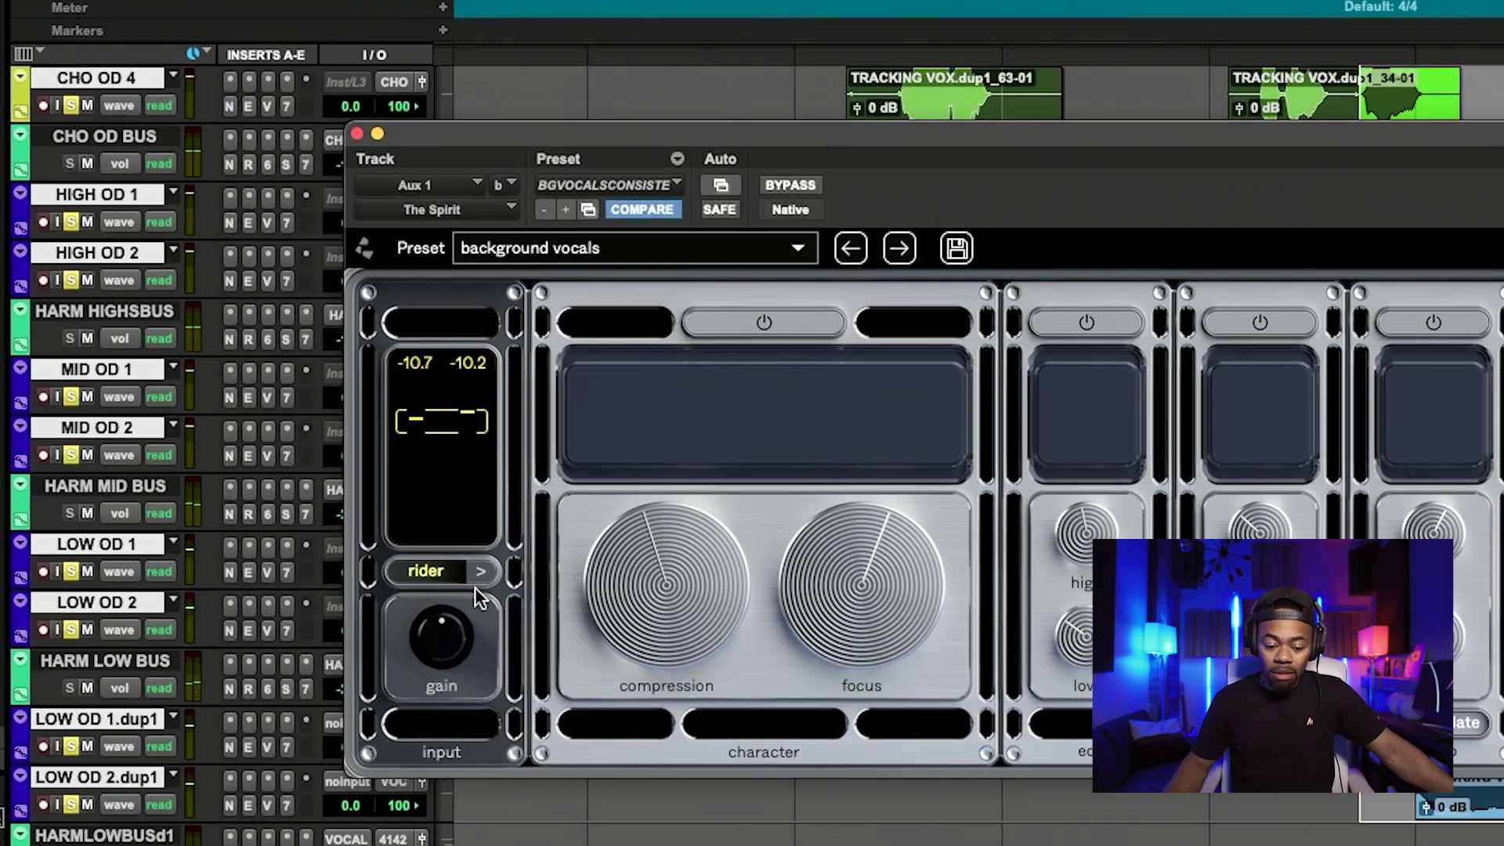
View the rider's speed, amount and floor controls, and paste the copied settings back into the plugin
left_click(485, 570)
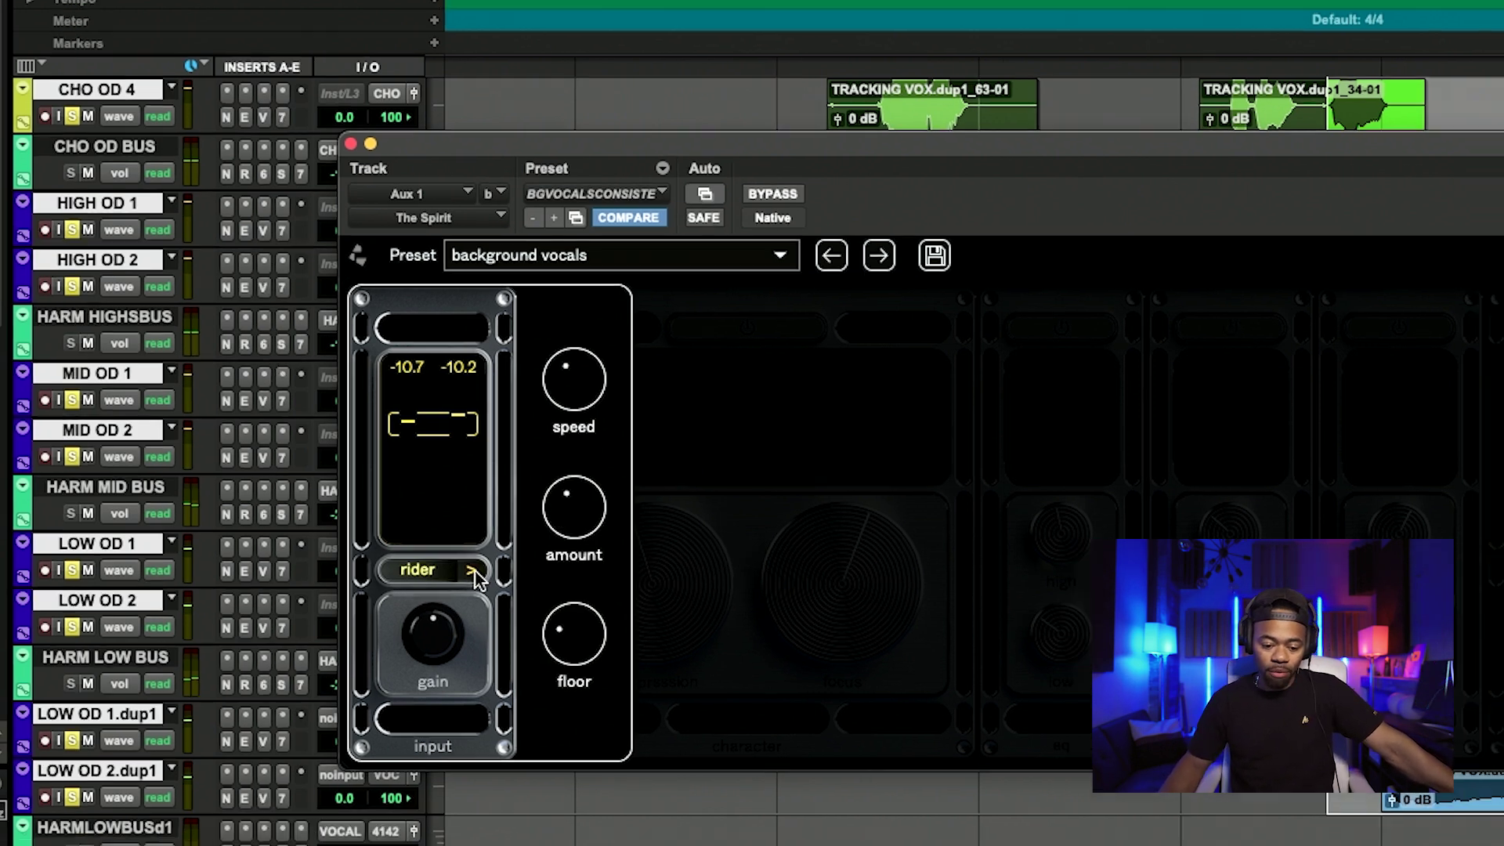
left_click(482, 572)
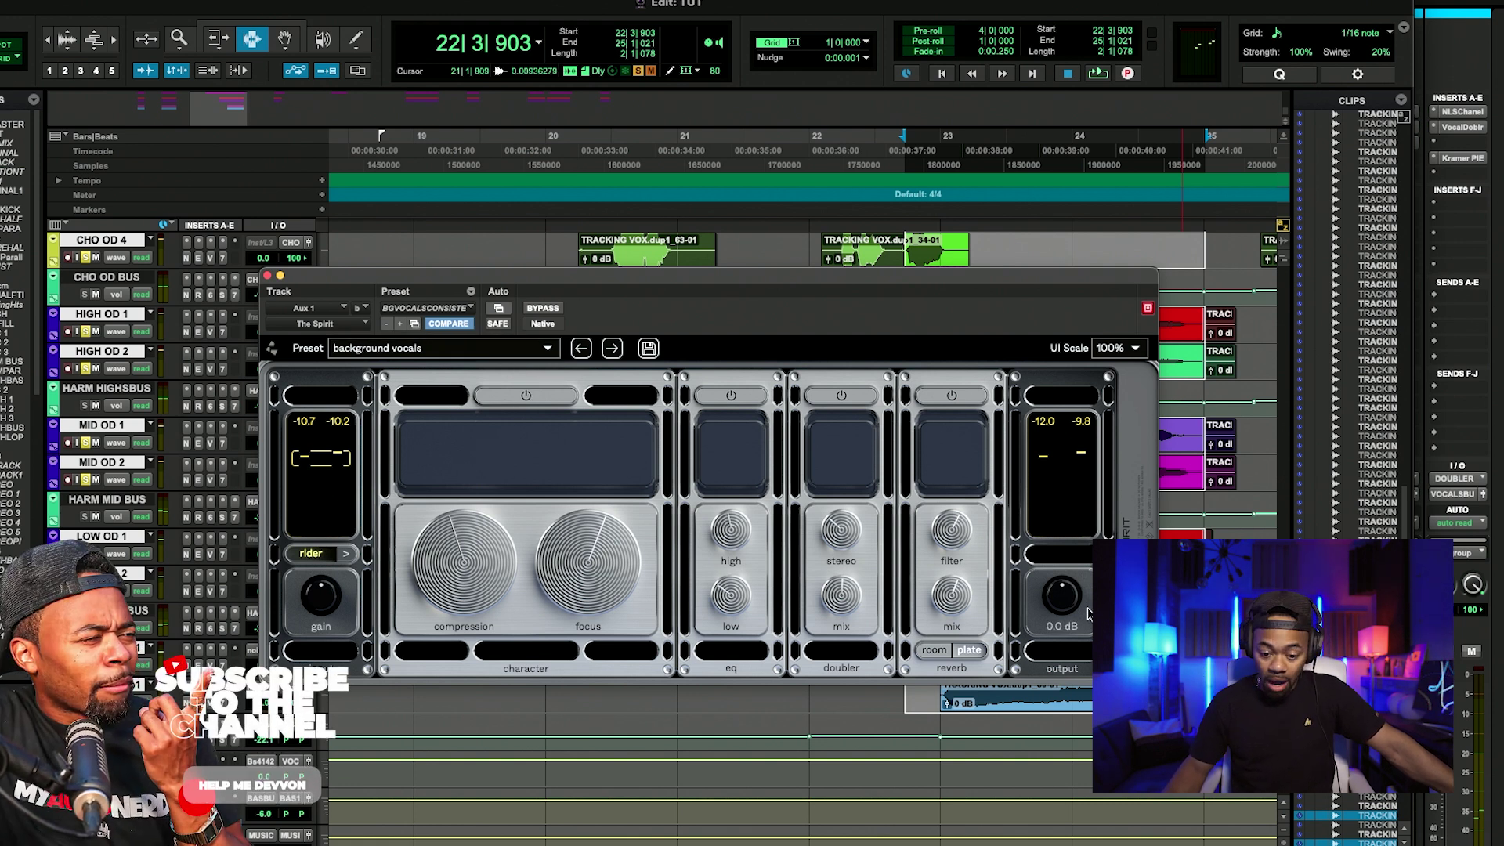
left_click(470, 290)
left_click(541, 339)
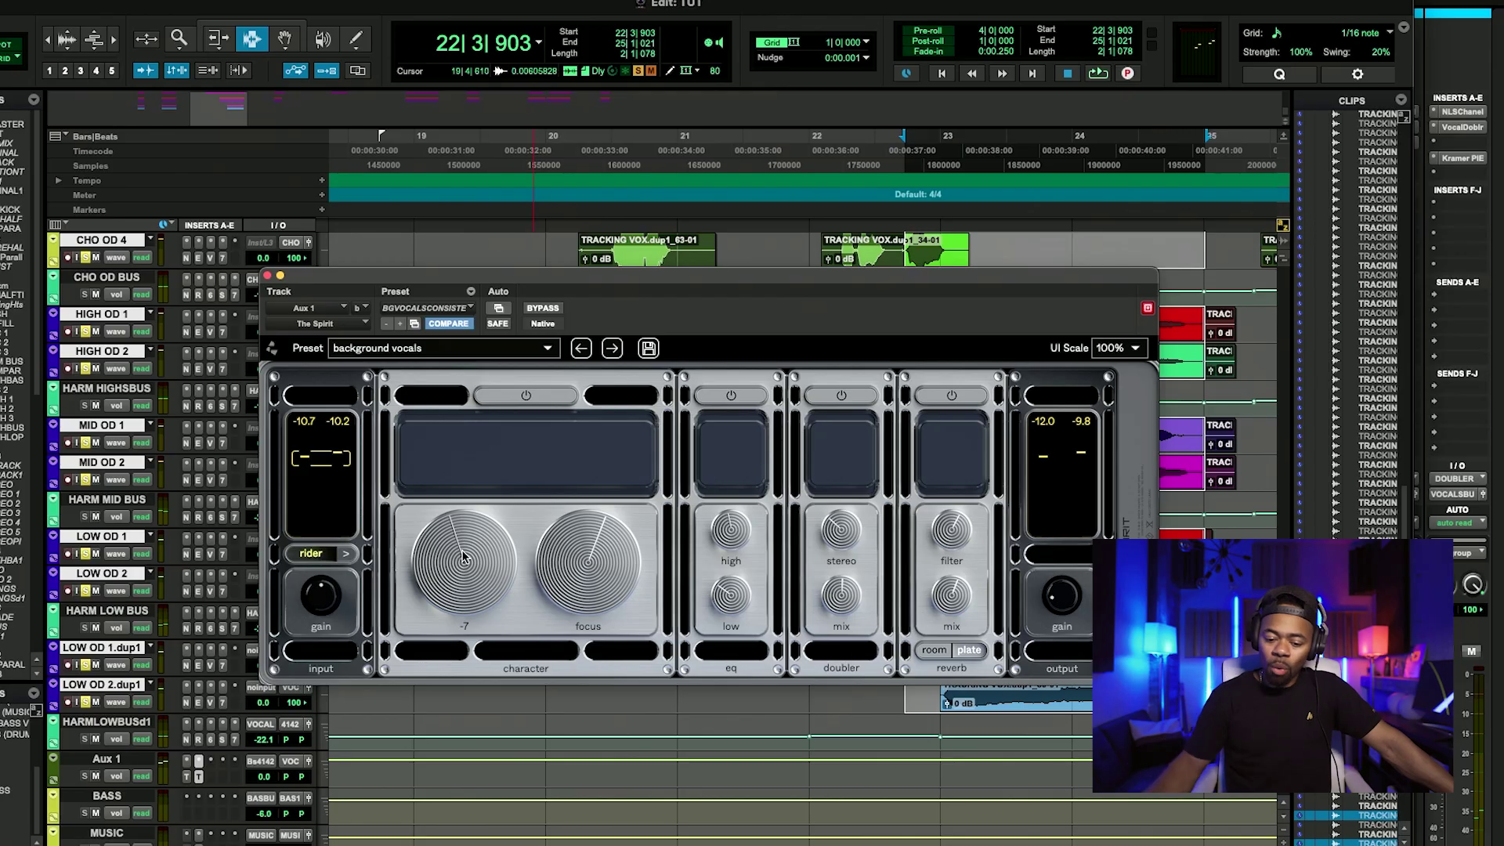
Compare the character section bypassed and engaged during playback, leaving it engaged
mouse_move(589, 570)
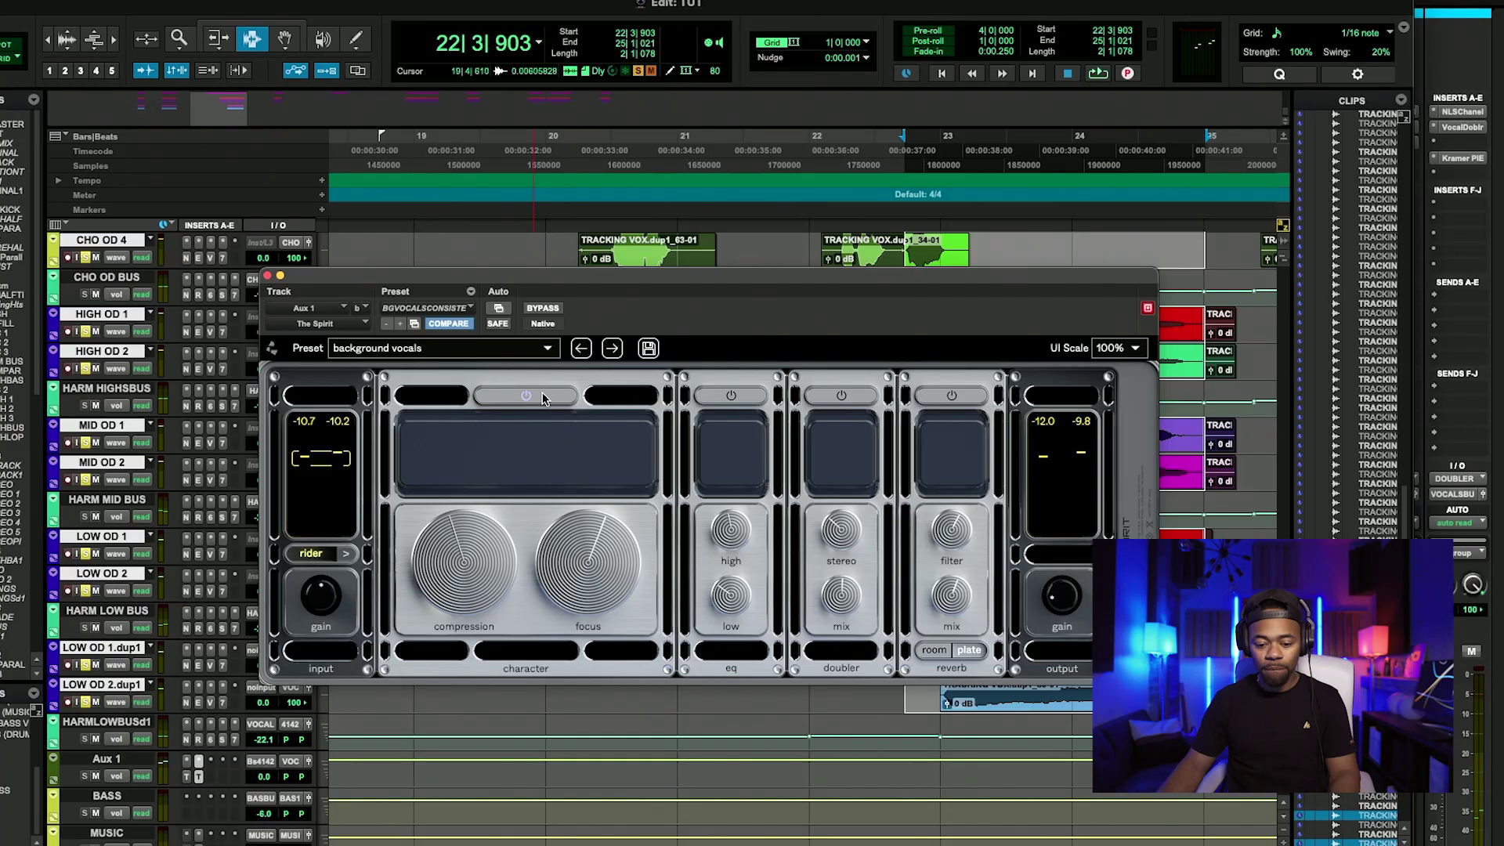
left_click(543, 398)
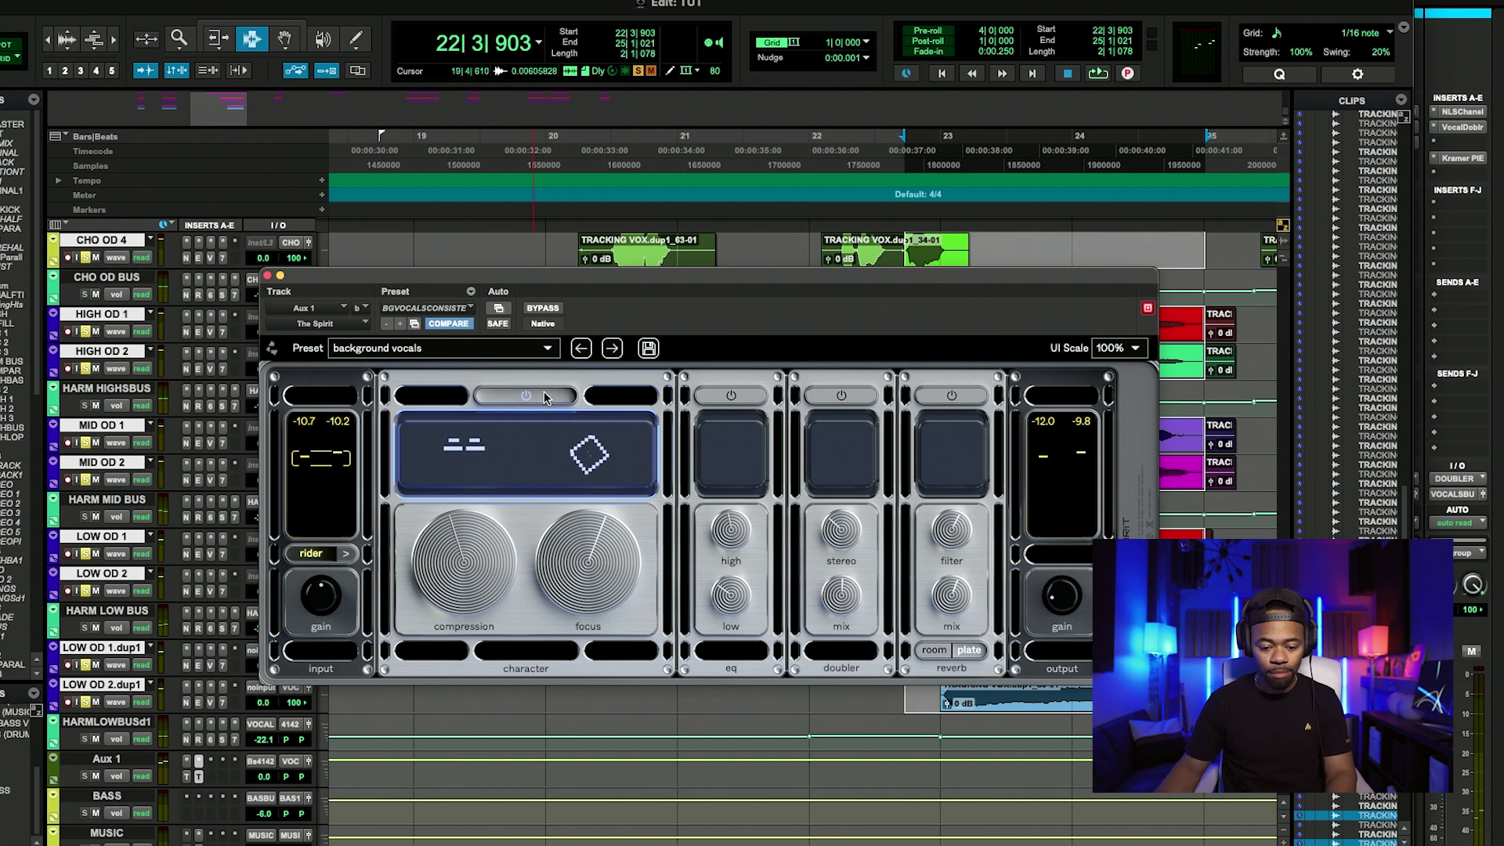
left_click(544, 394)
key("space")
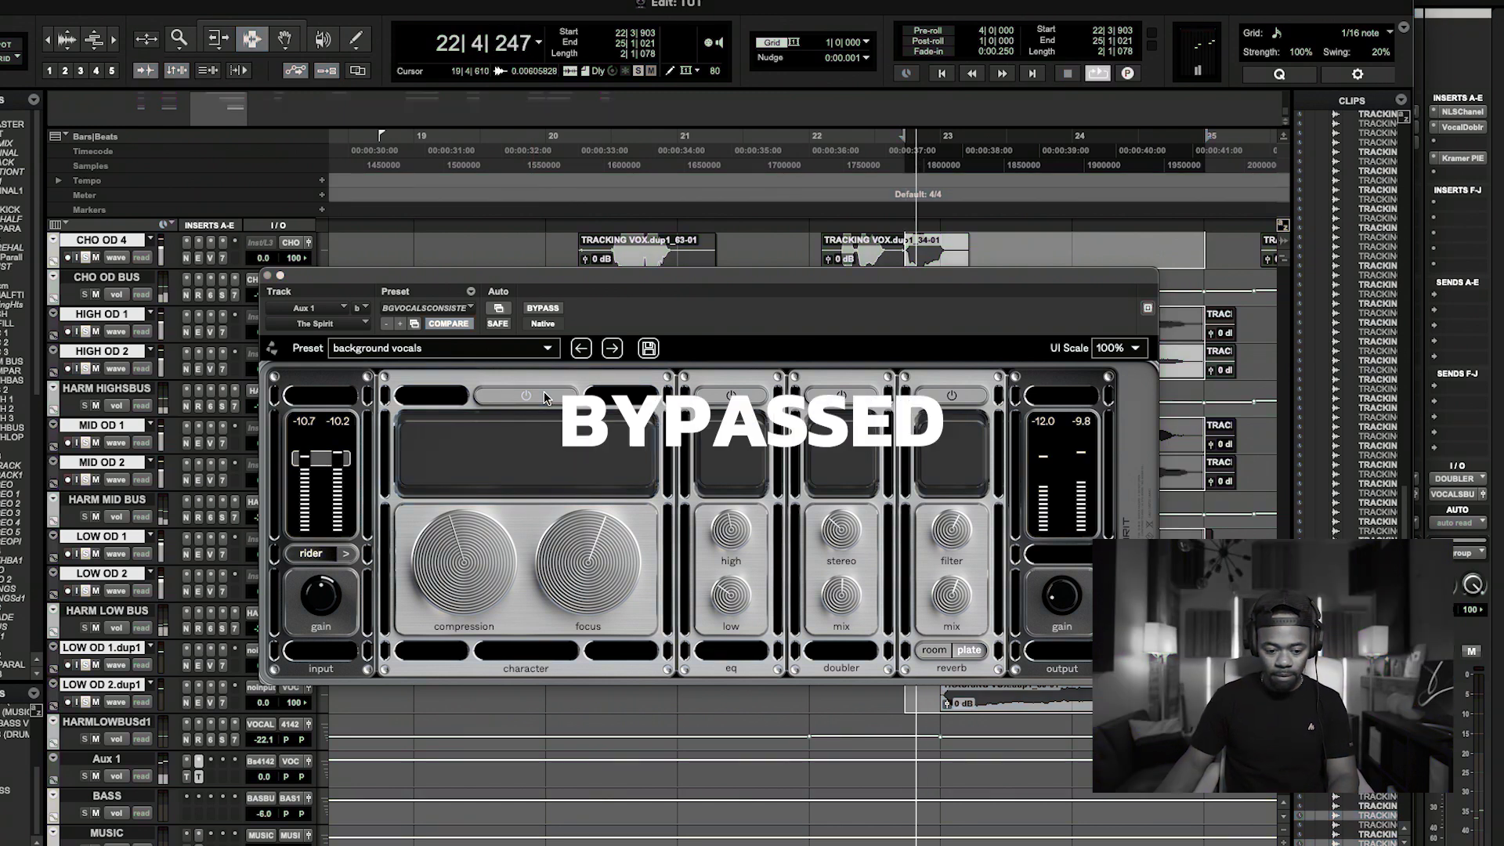
left_click(544, 392)
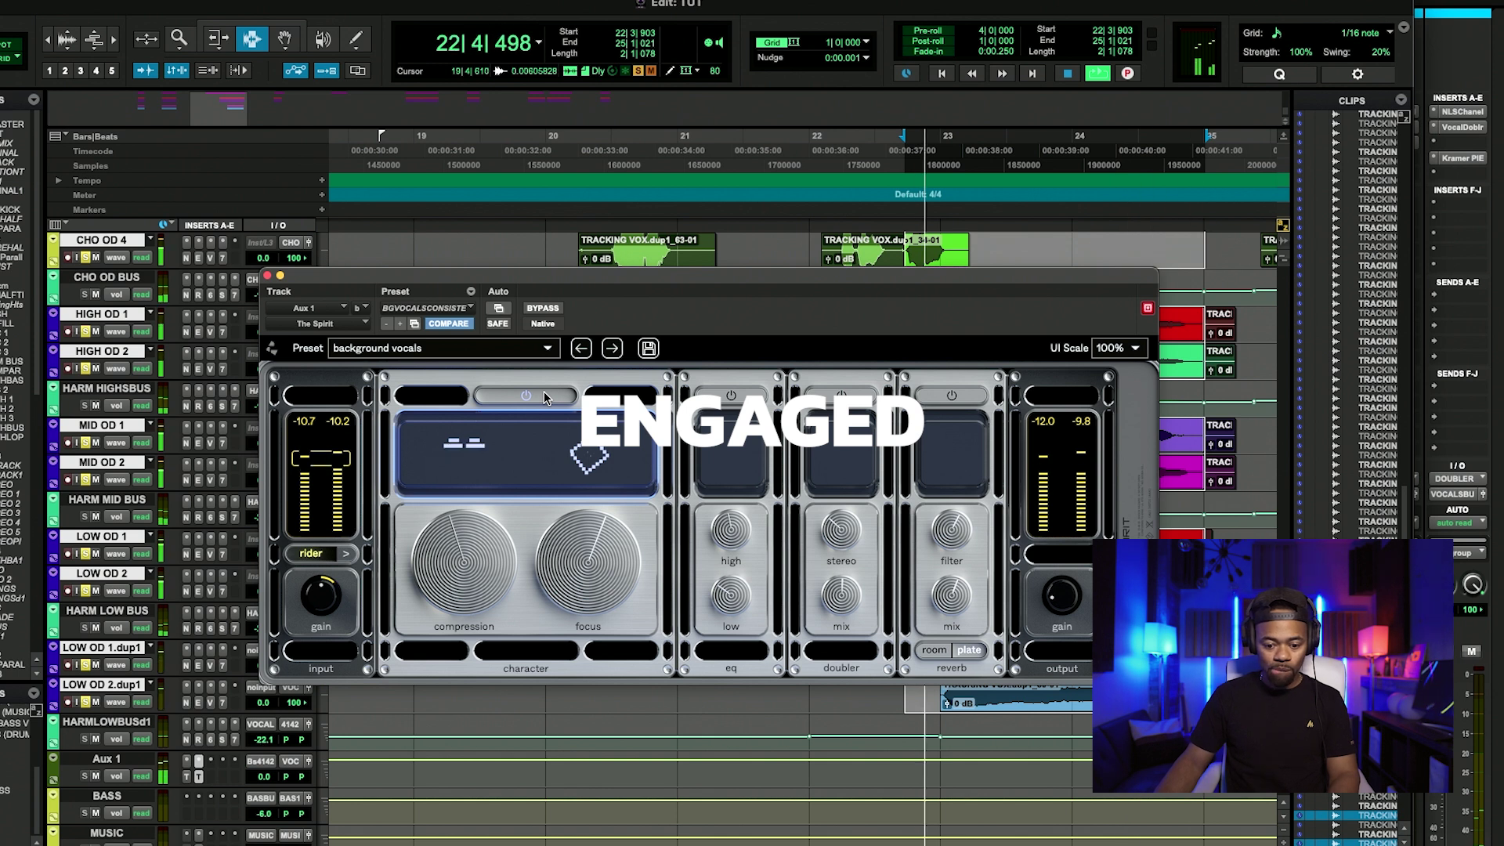
left_click(544, 393)
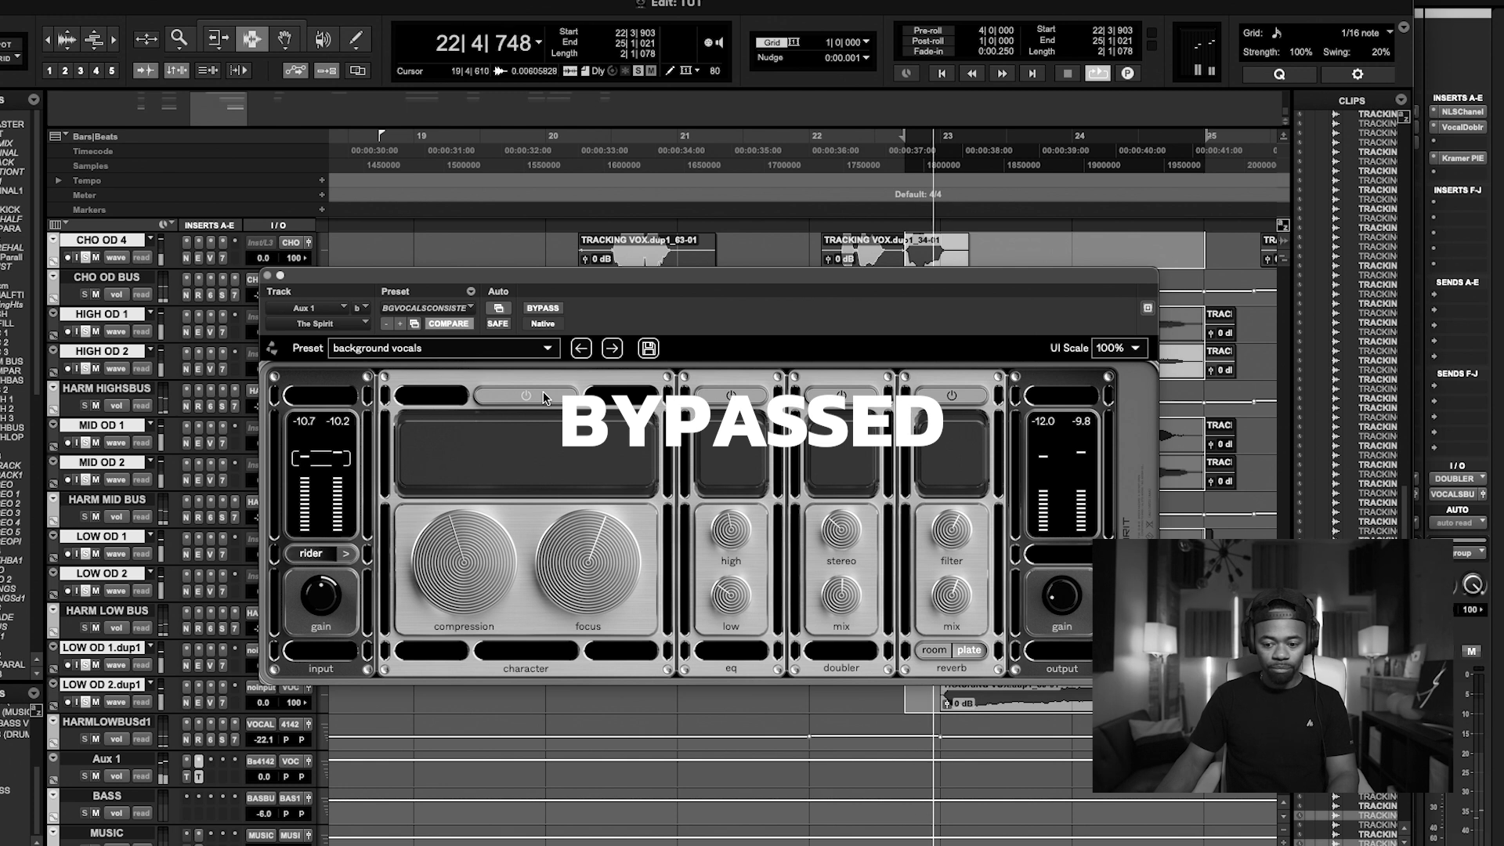
left_click(544, 396)
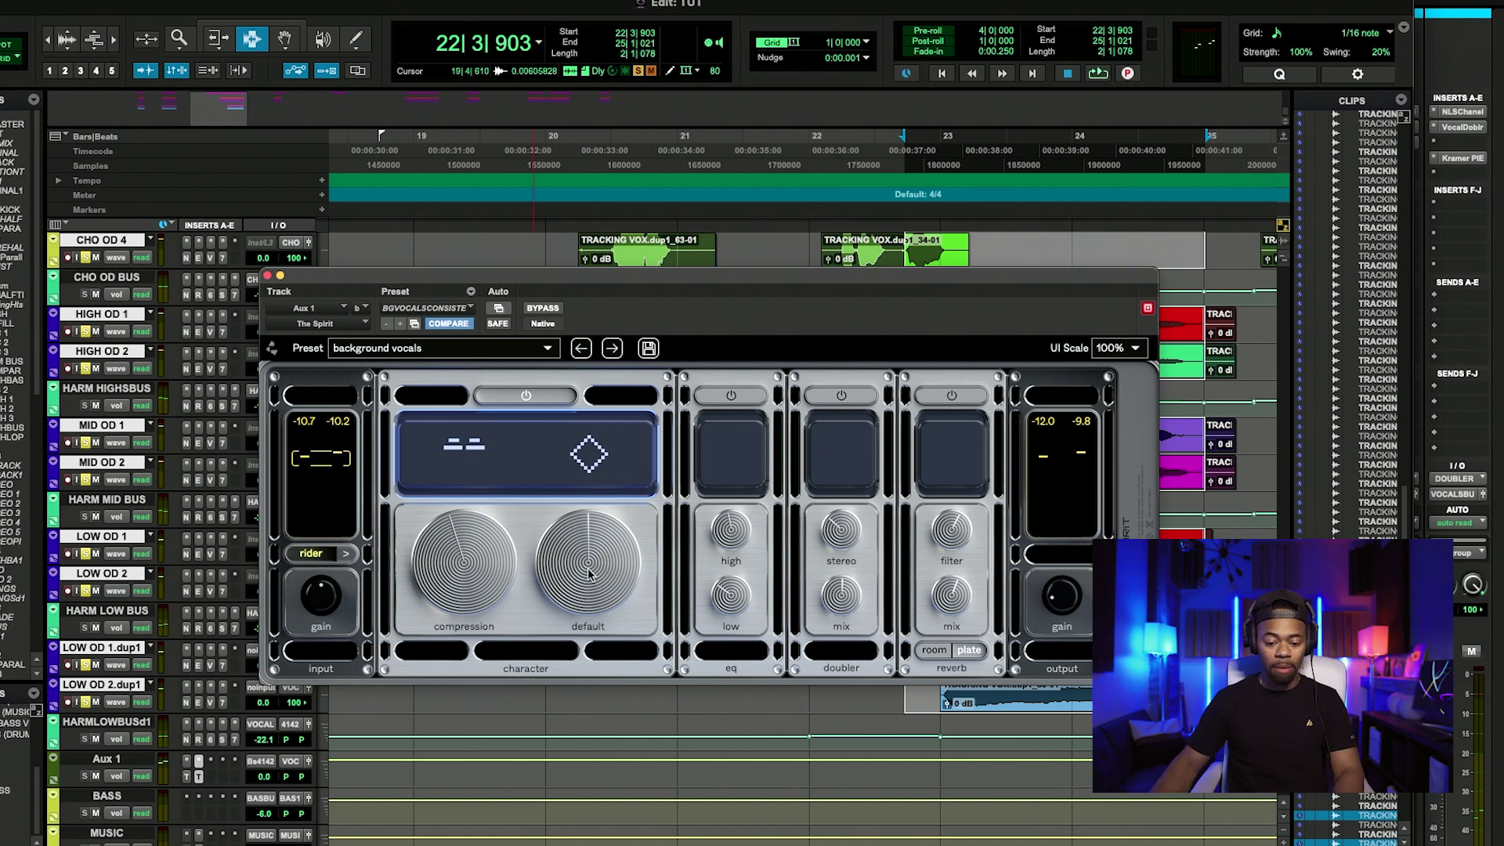
Sweep the character section's focus down to its minimum and up to +50 during playback to hear its effect
key("space")
left_click_drag(589, 574, 602, 462)
mouse_move(586, 555)
left_click_drag(586, 555, 580, 743)
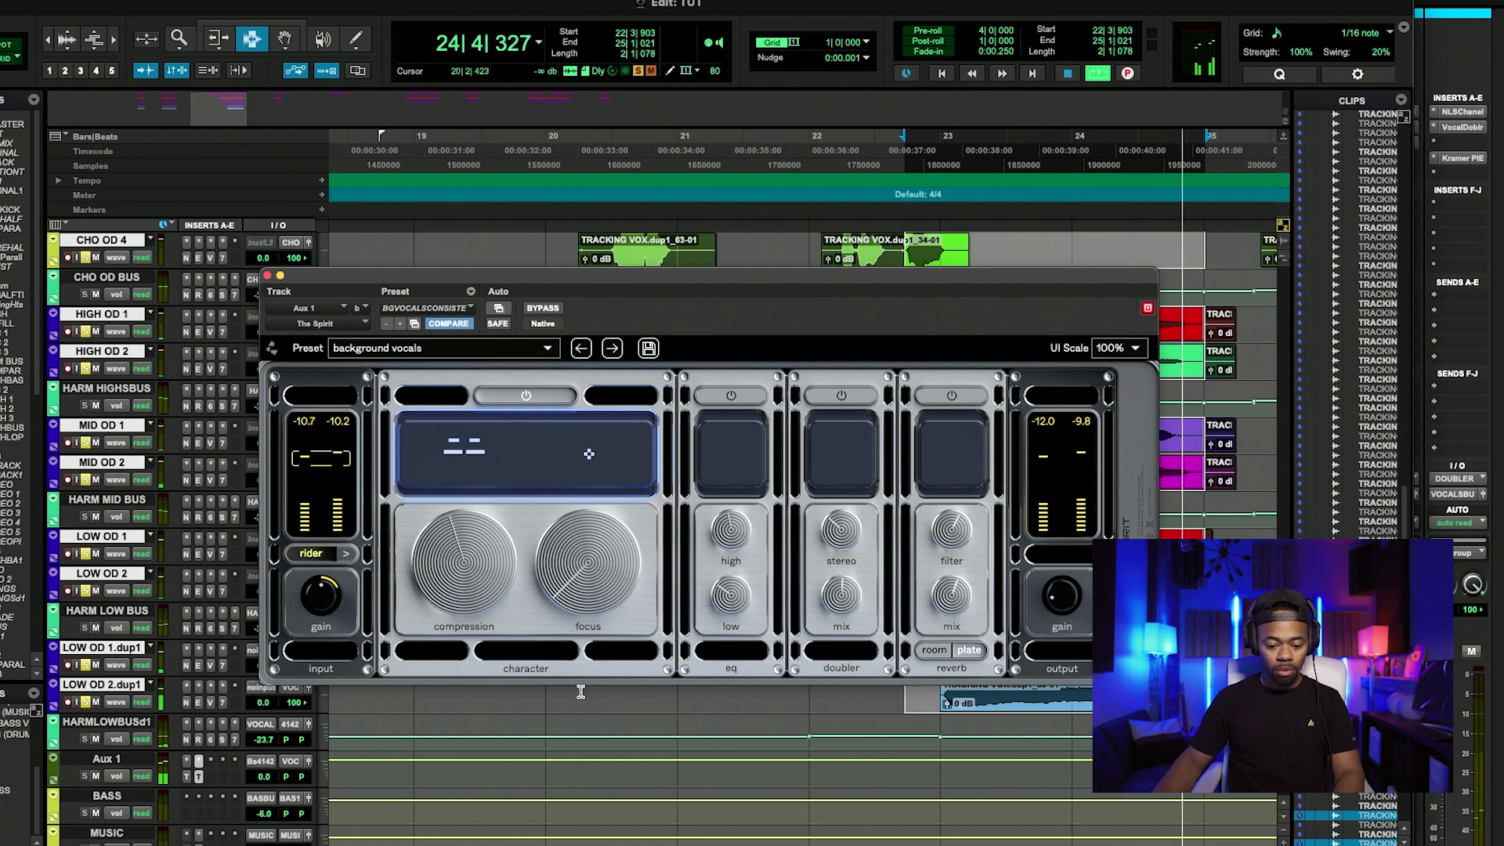
left_click_drag(590, 550, 590, 492)
left_click_drag(604, 433, 603, 403)
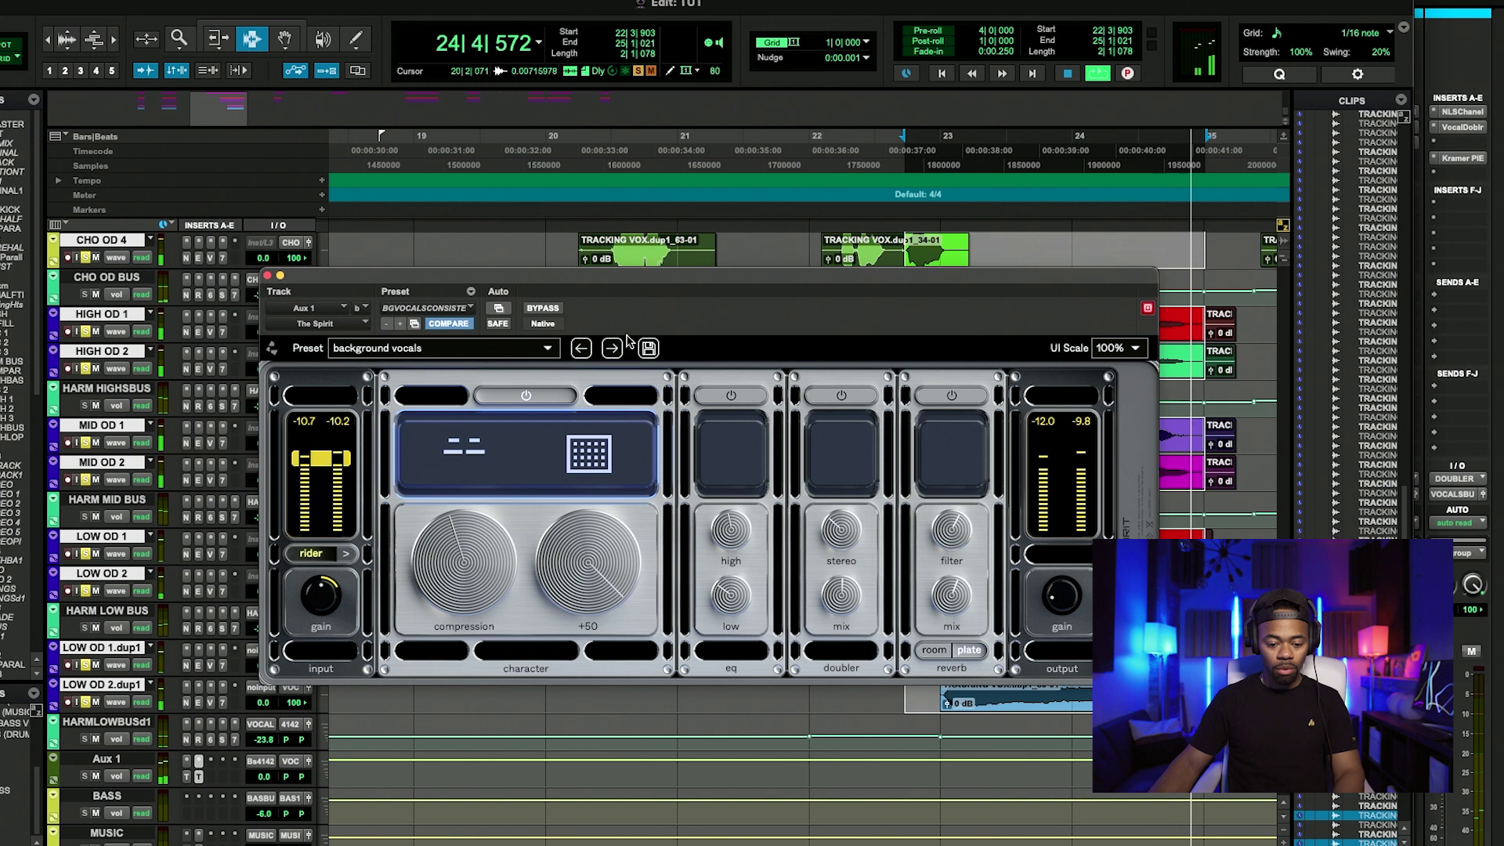
left_click_drag(584, 540, 569, 625)
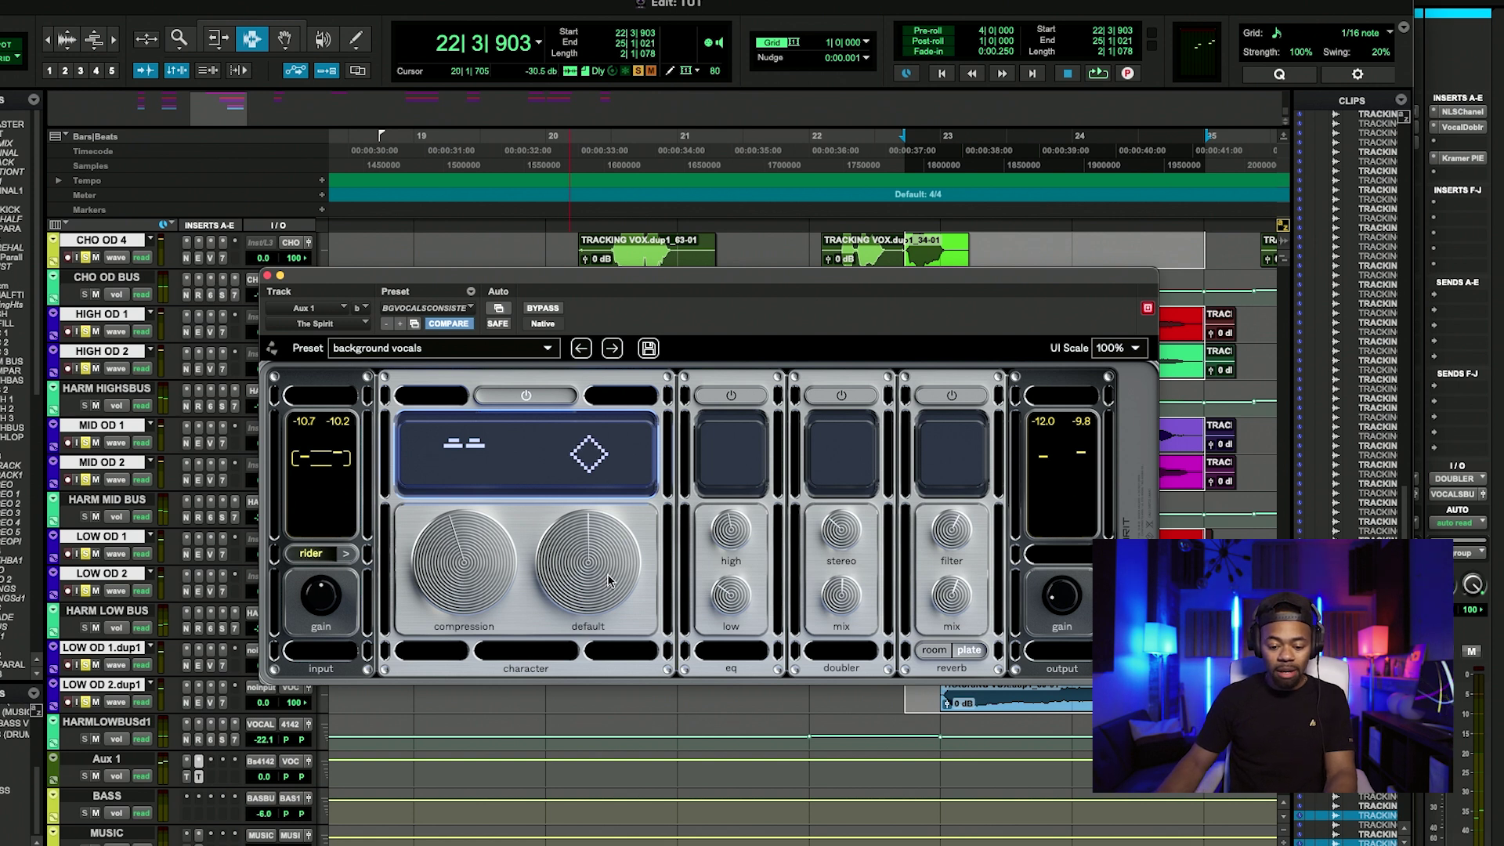
Paste the copied settings to restore the focus amount, and switch the character section off and on again
left_click(470, 291)
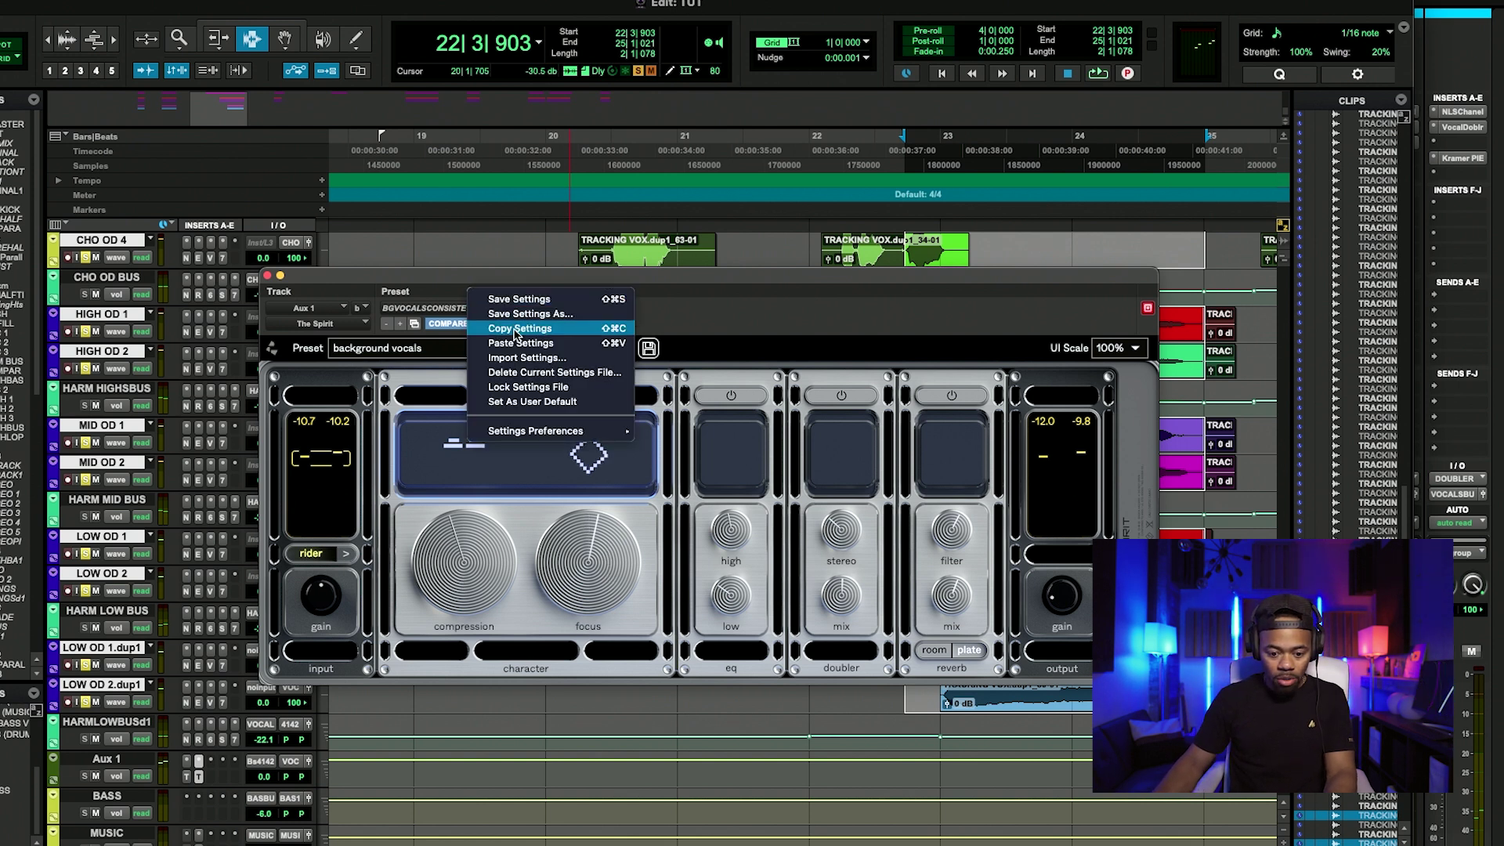
left_click(526, 395)
left_click(529, 395)
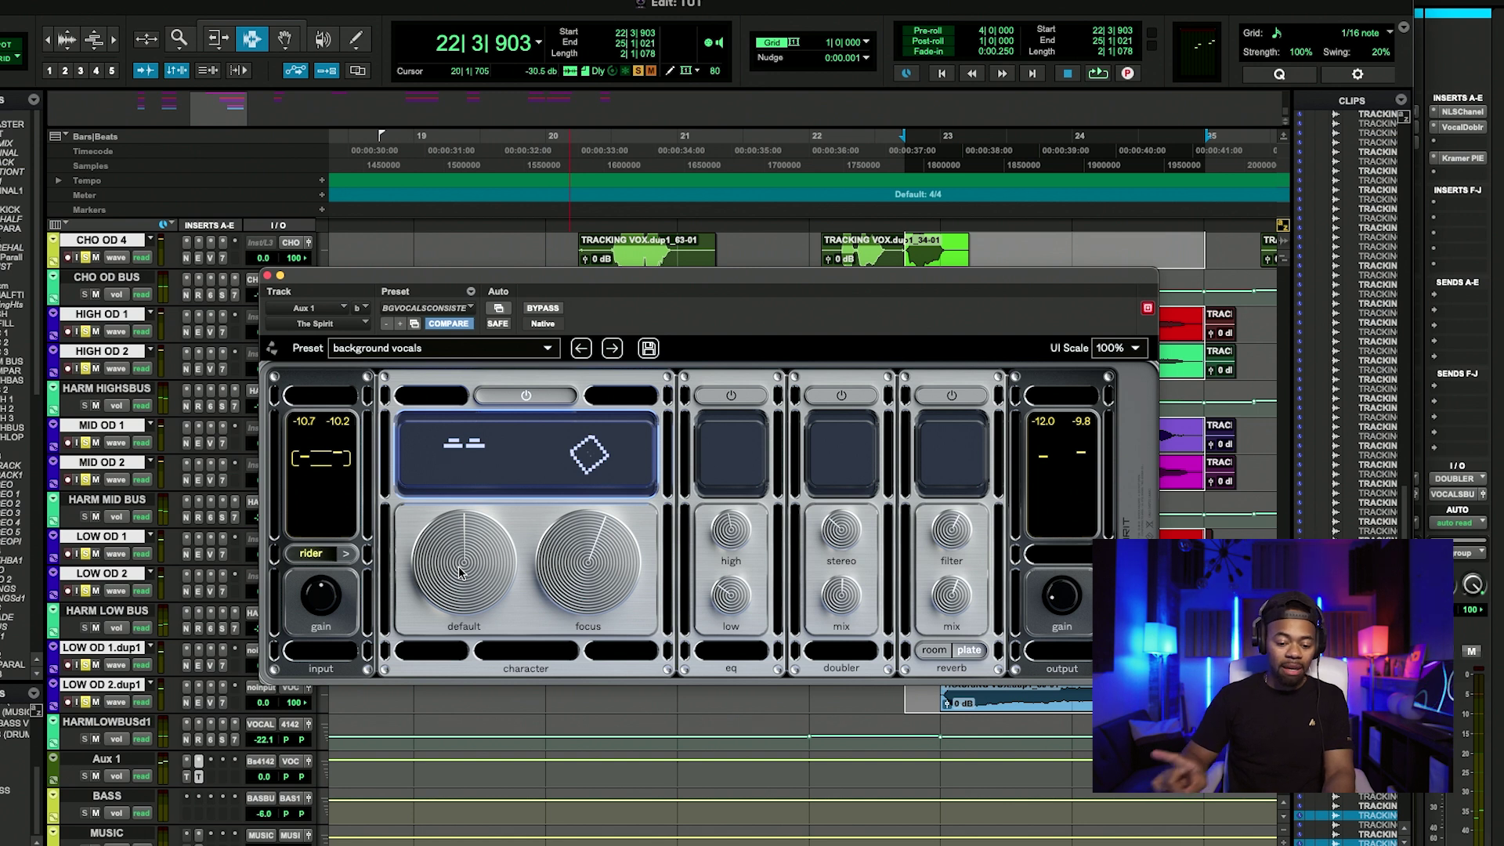
Sweep the character section's compression up to +50 and down to -47 during playback to hear its effect
mouse_move(460, 573)
left_mouse_down()
mouse_move(480, 457)
mouse_move(462, 556)
left_mouse_up()
key("space")
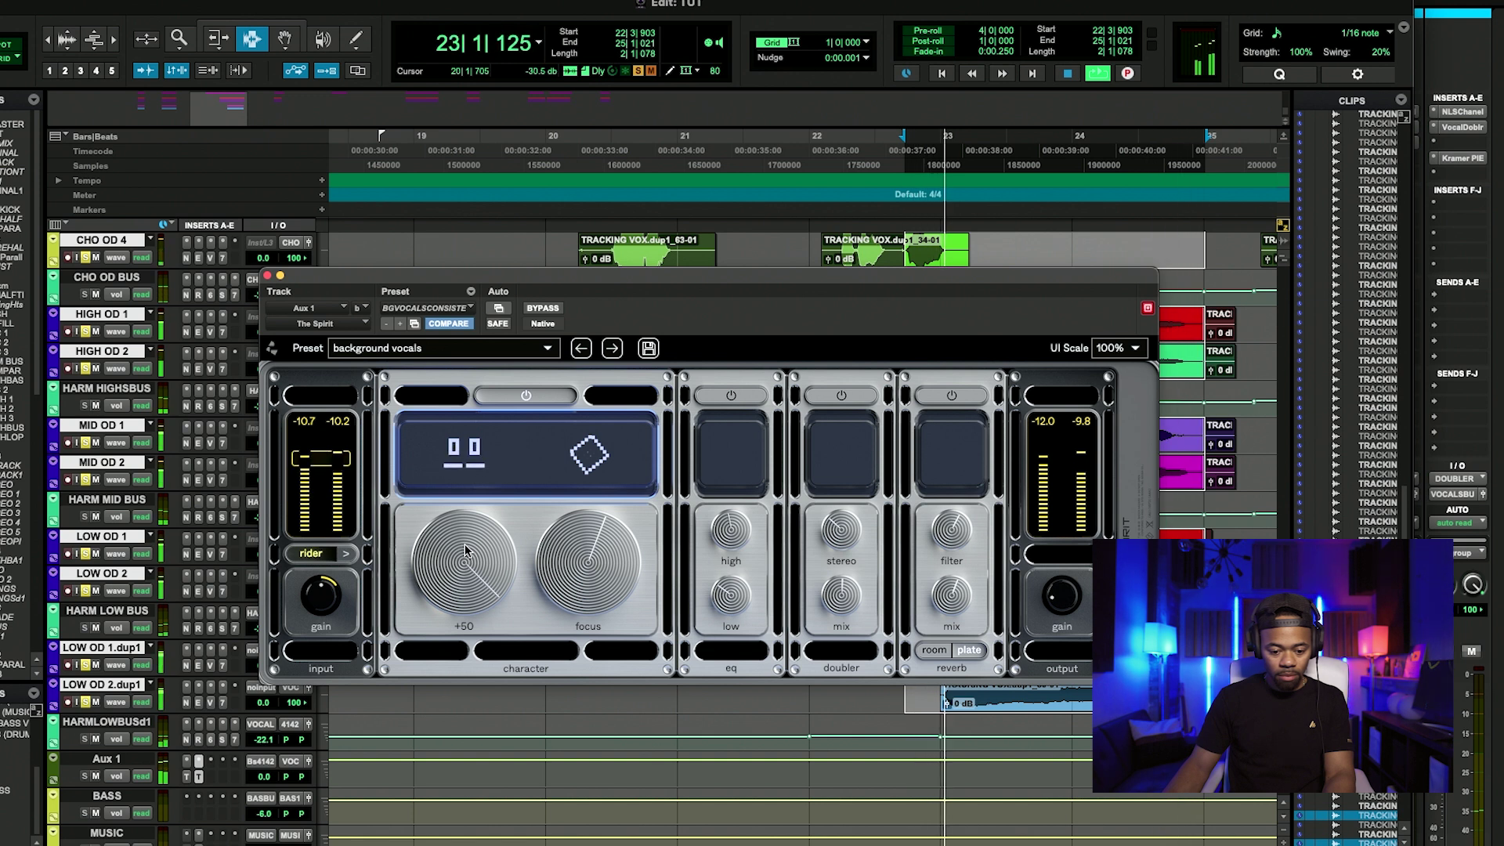
left_click_drag(464, 550, 456, 694)
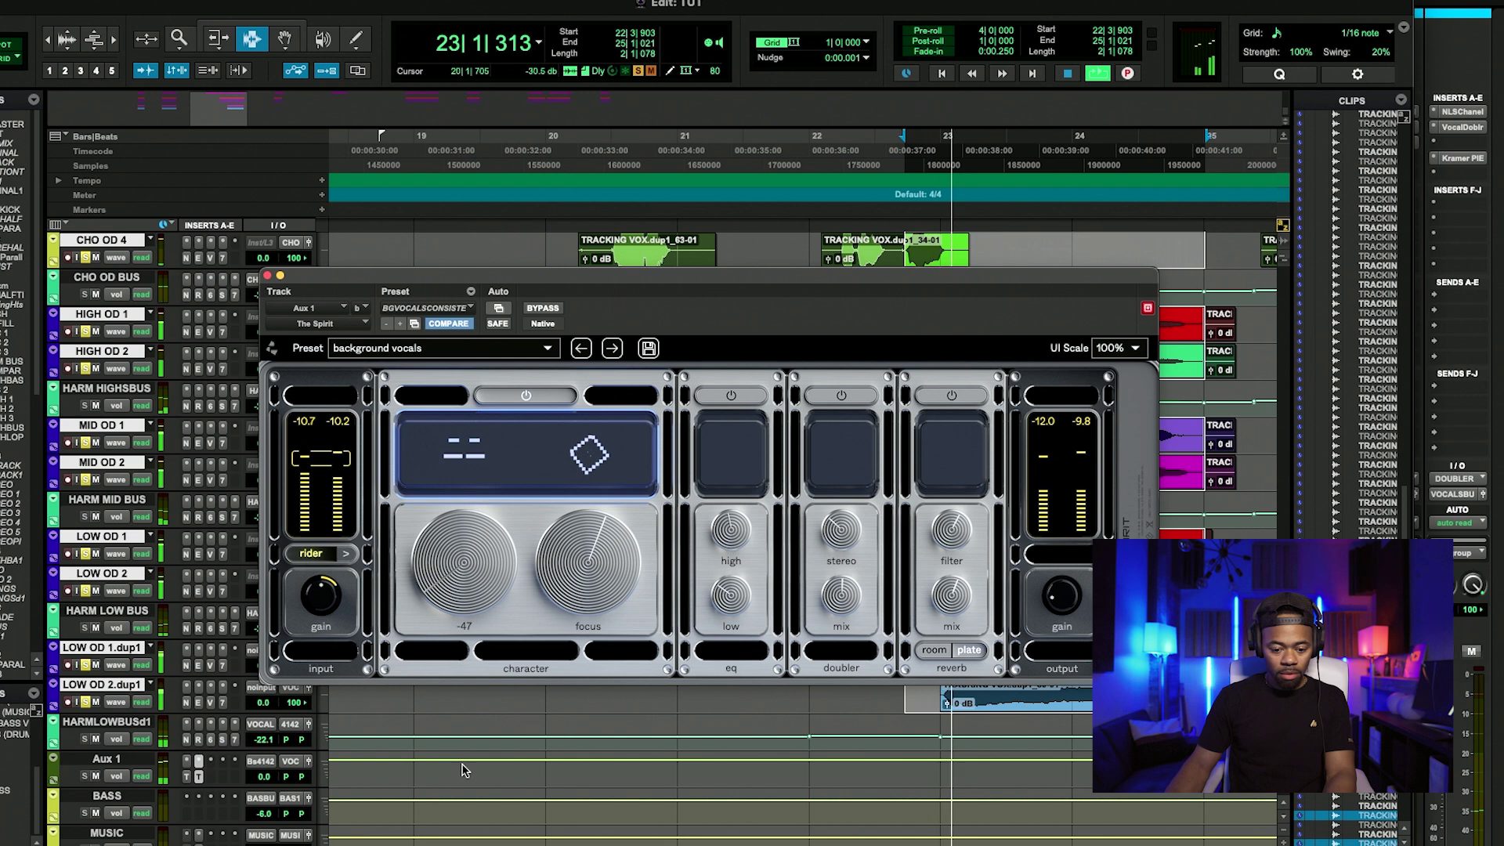
left_click_drag(456, 528, 460, 486)
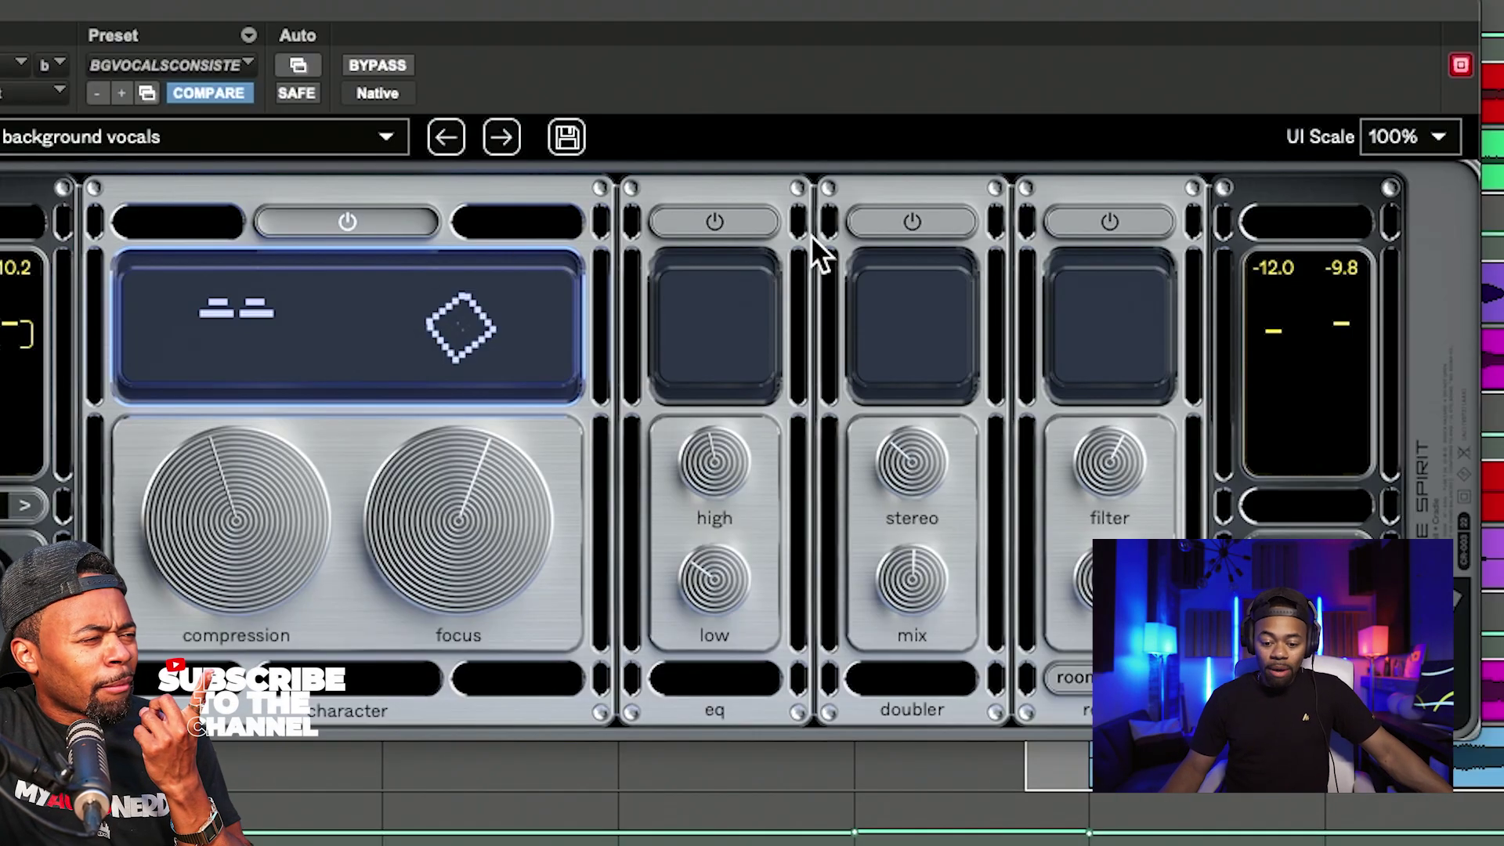
Engage the EQ section, cut its low band to -10.4 dB and raise it again, and nudge the high band
left_click(709, 216)
mouse_move(705, 605)
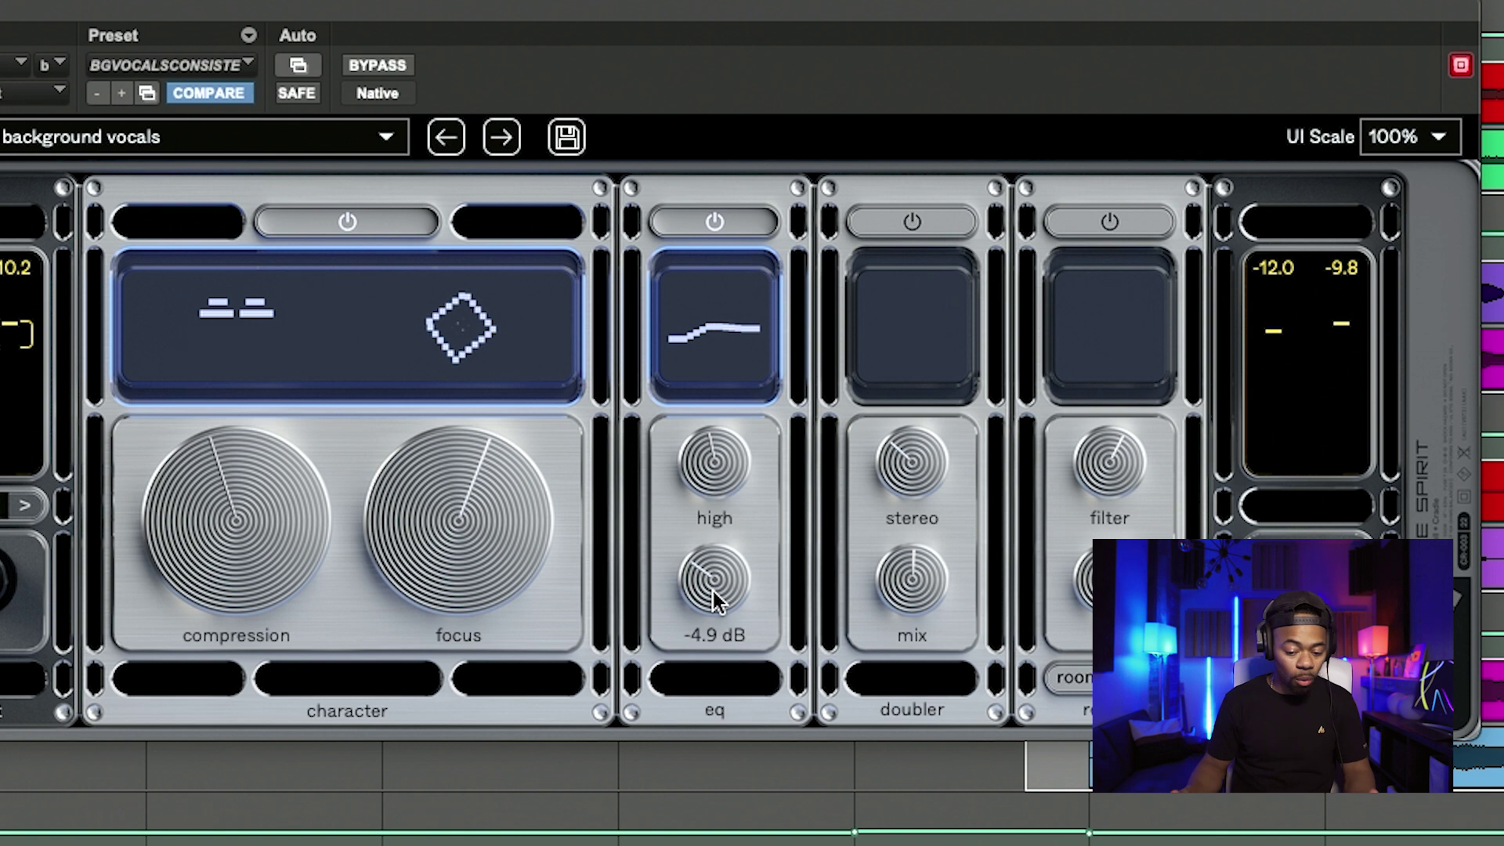
mouse_move(728, 475)
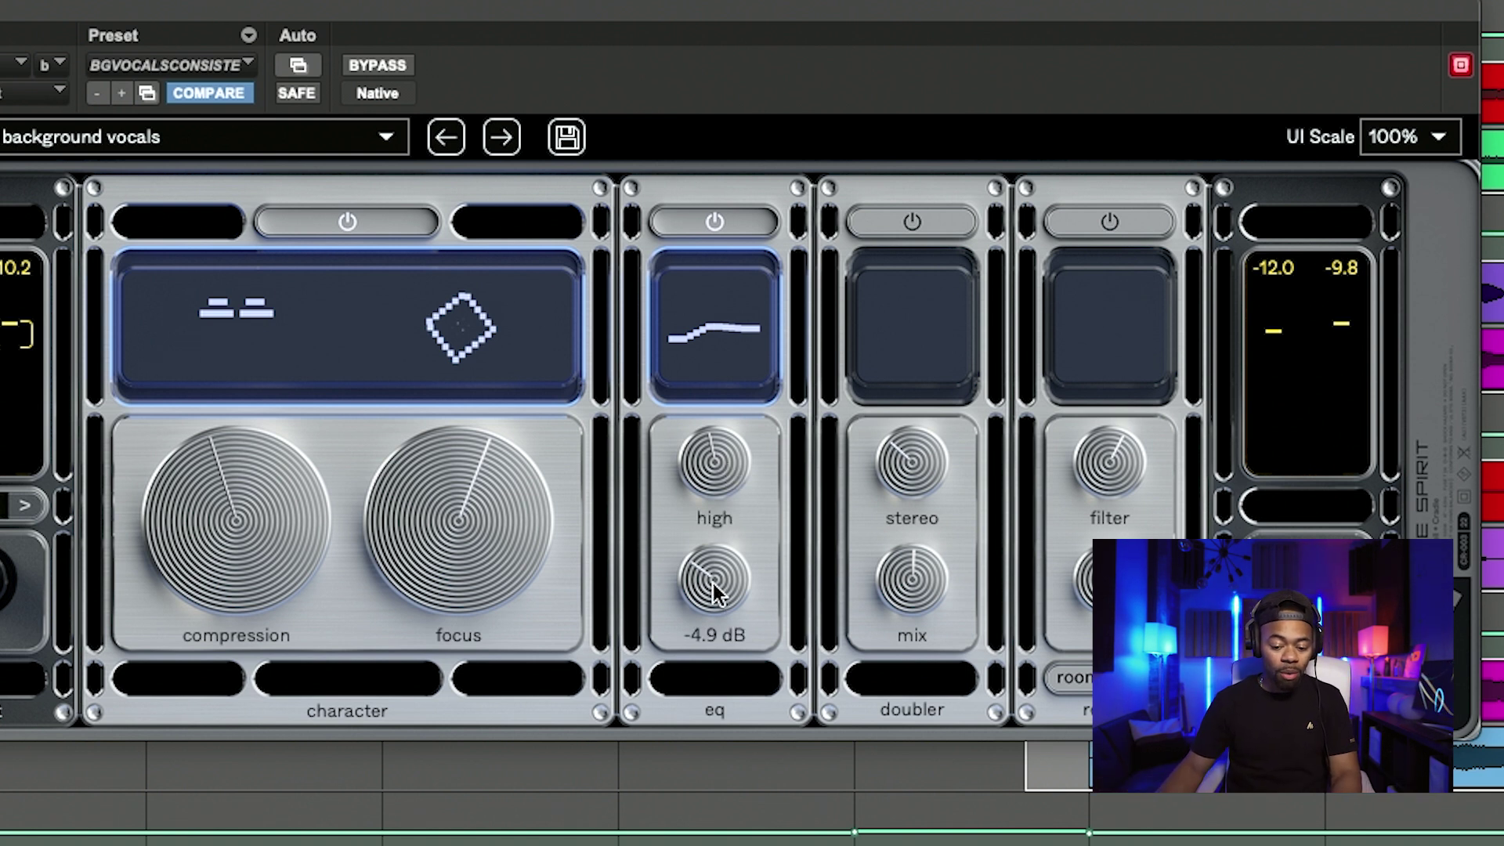
left_click_drag(716, 593, 710, 680)
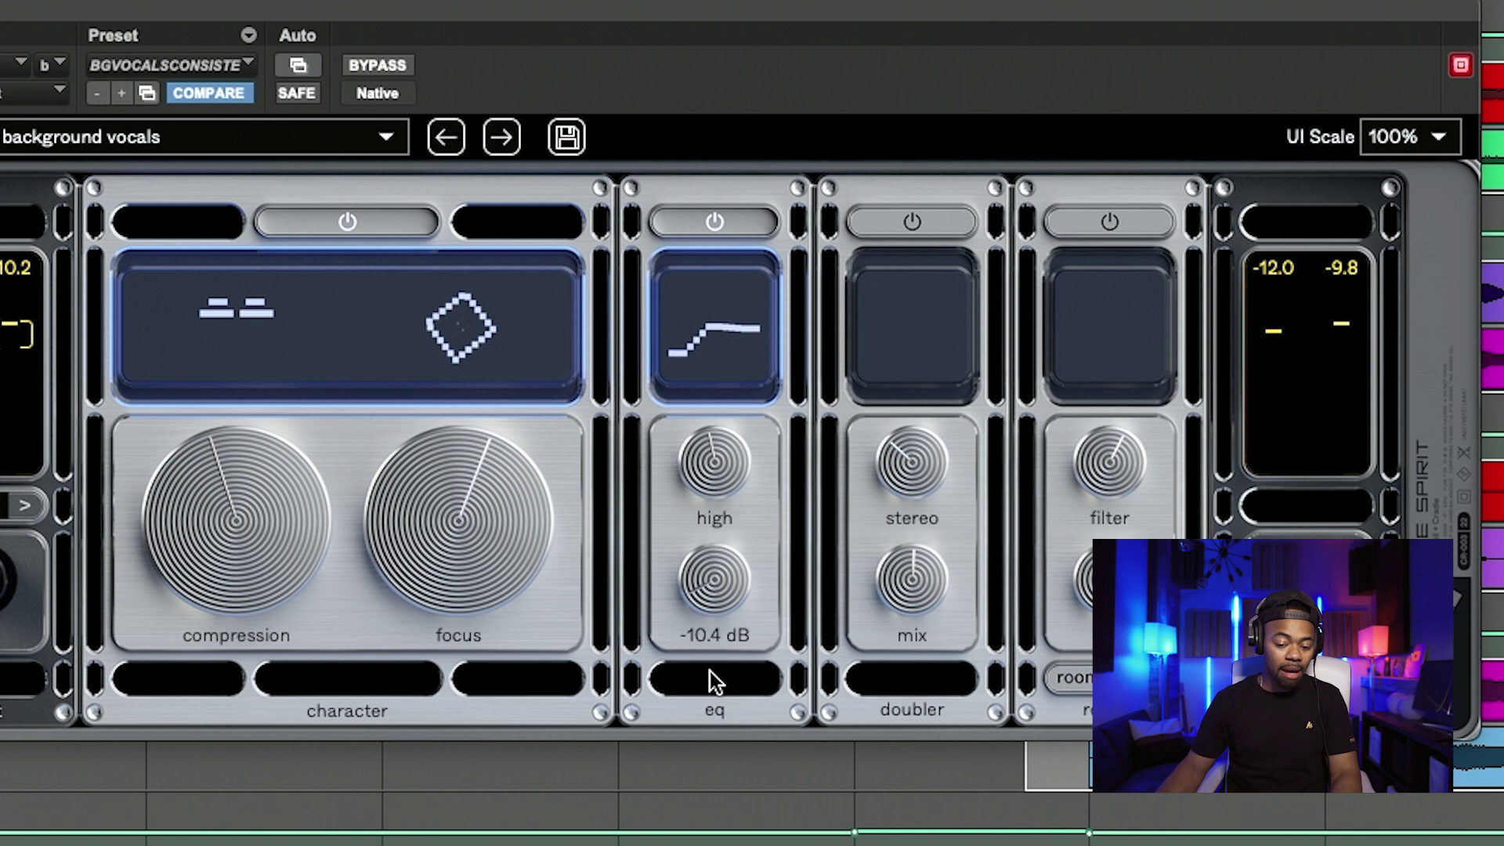
mouse_move(726, 589)
left_mouse_down()
mouse_move(738, 558)
mouse_move(732, 577)
left_mouse_up()
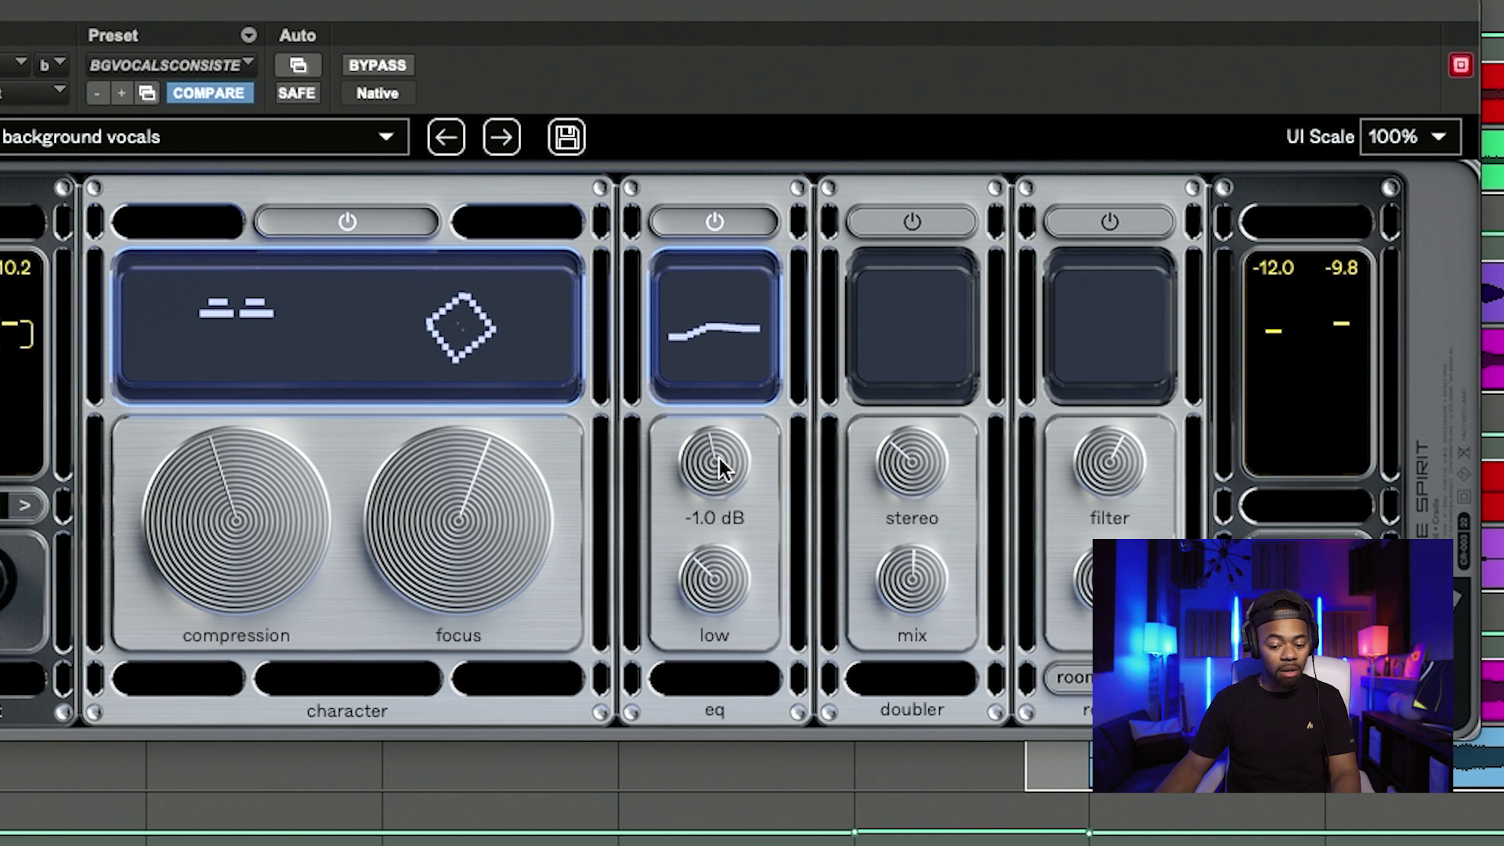
mouse_move(721, 467)
left_mouse_down()
mouse_move(708, 524)
mouse_move(747, 360)
mouse_move(735, 459)
left_mouse_up()
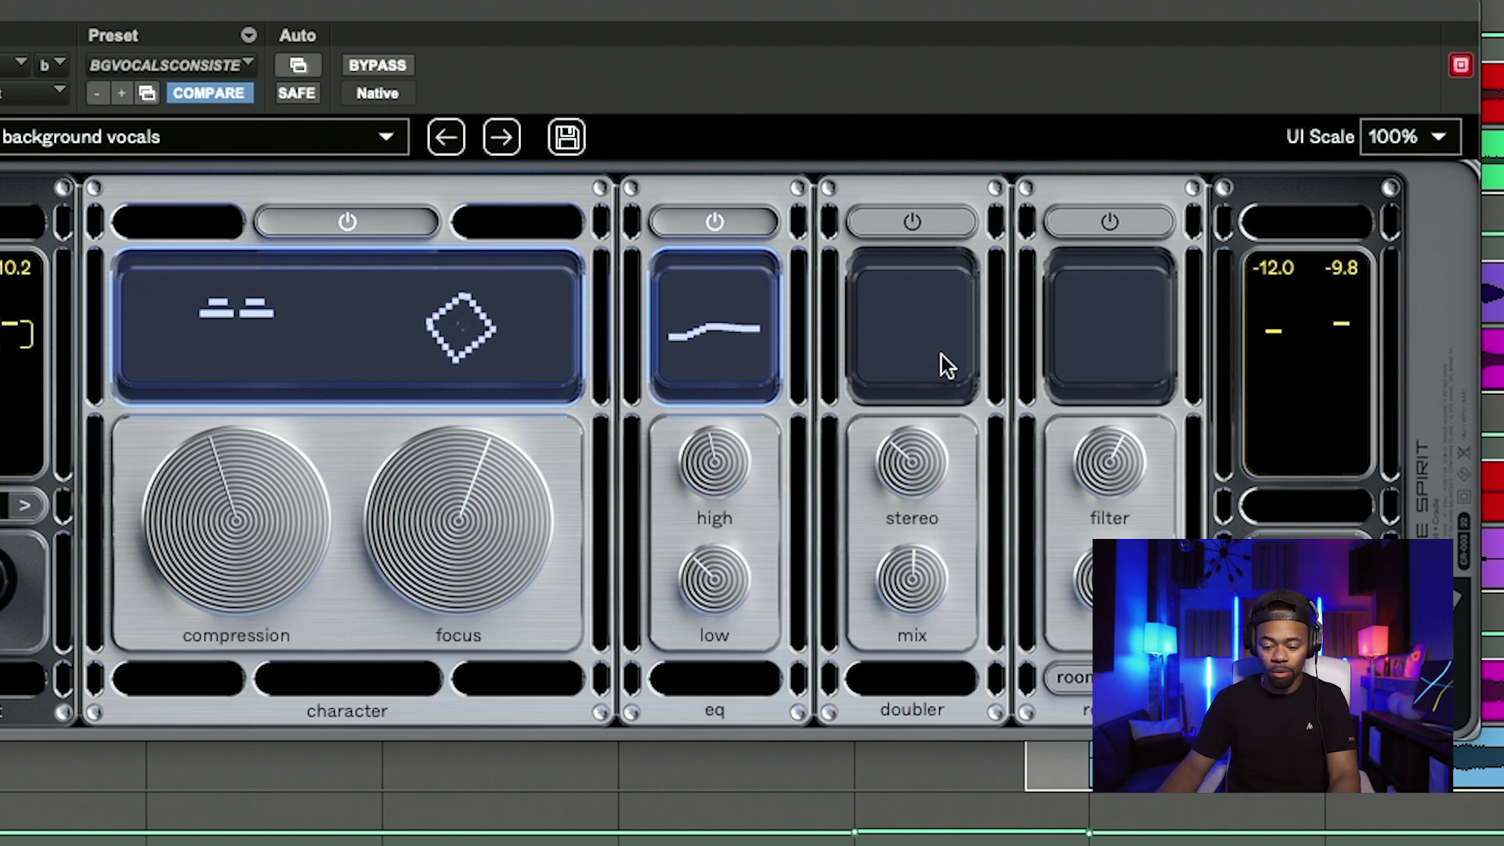
Switch the EQ section off and on again twice during playback to compare the vocals with and without it
left_click(715, 219)
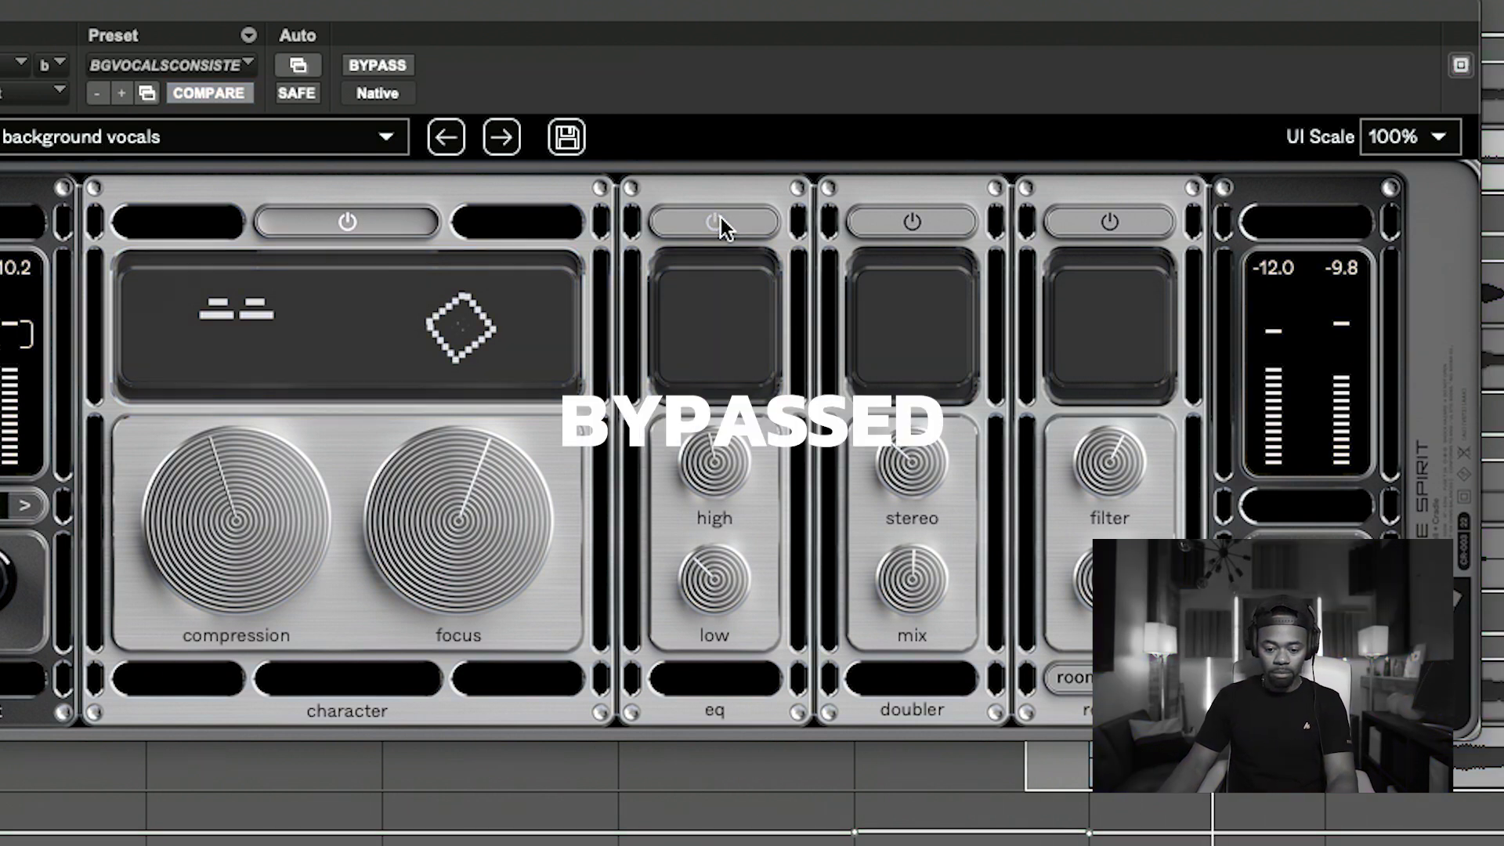
left_click(717, 220)
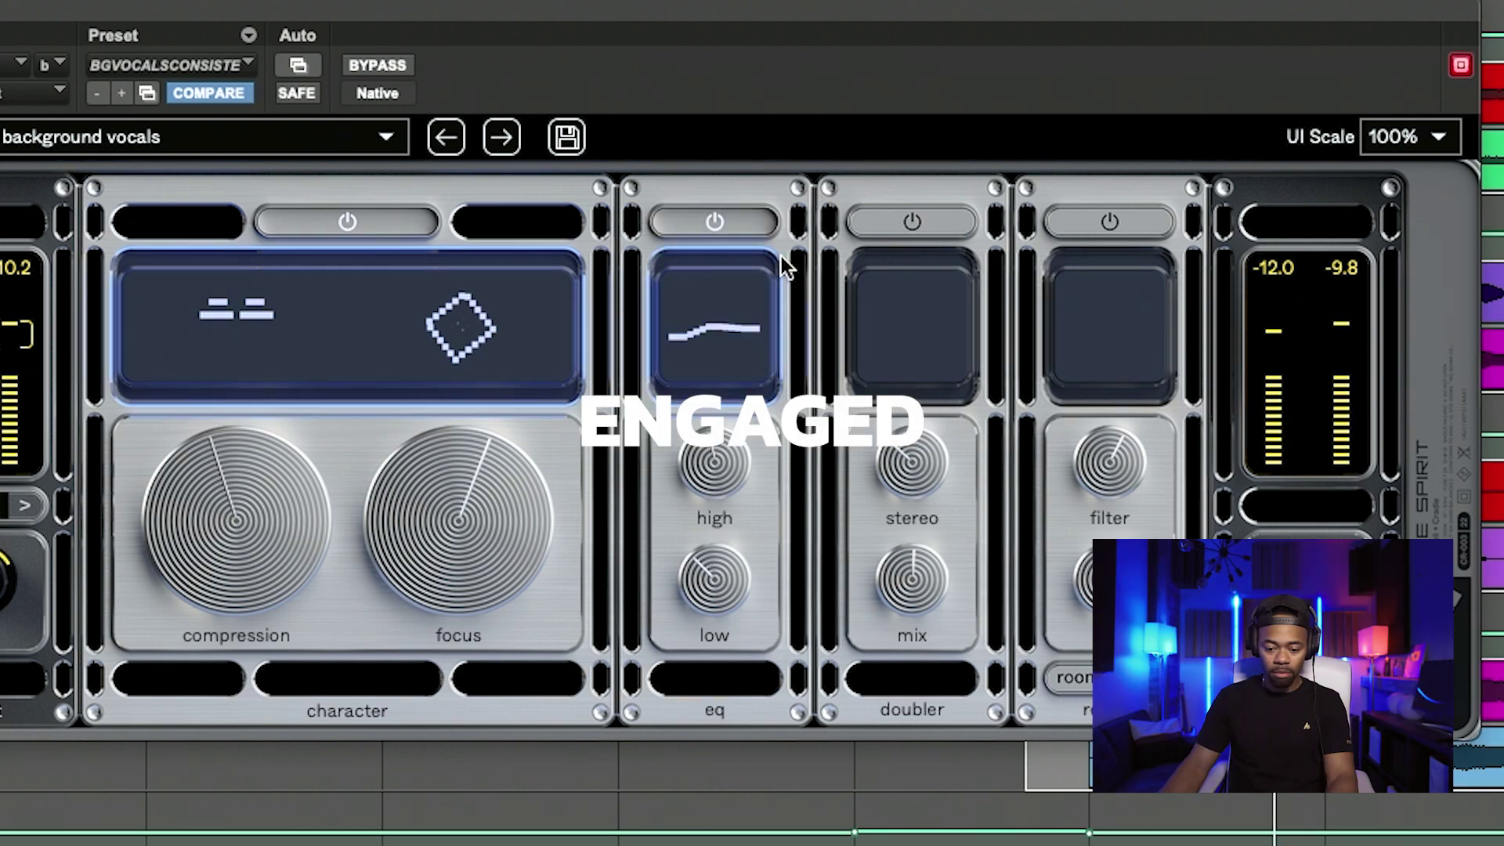
left_click(730, 224)
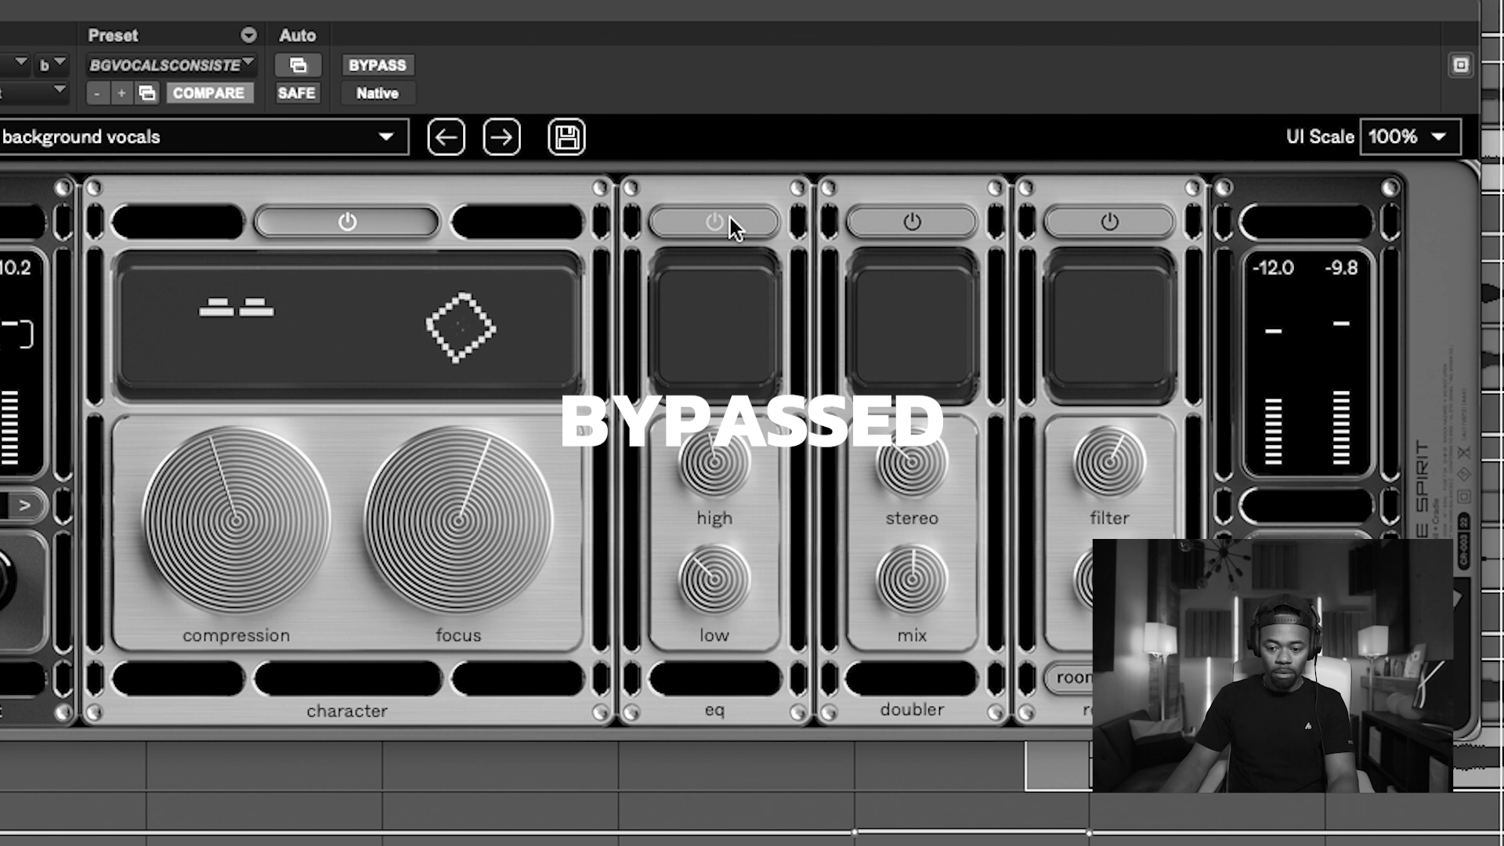
left_click(730, 221)
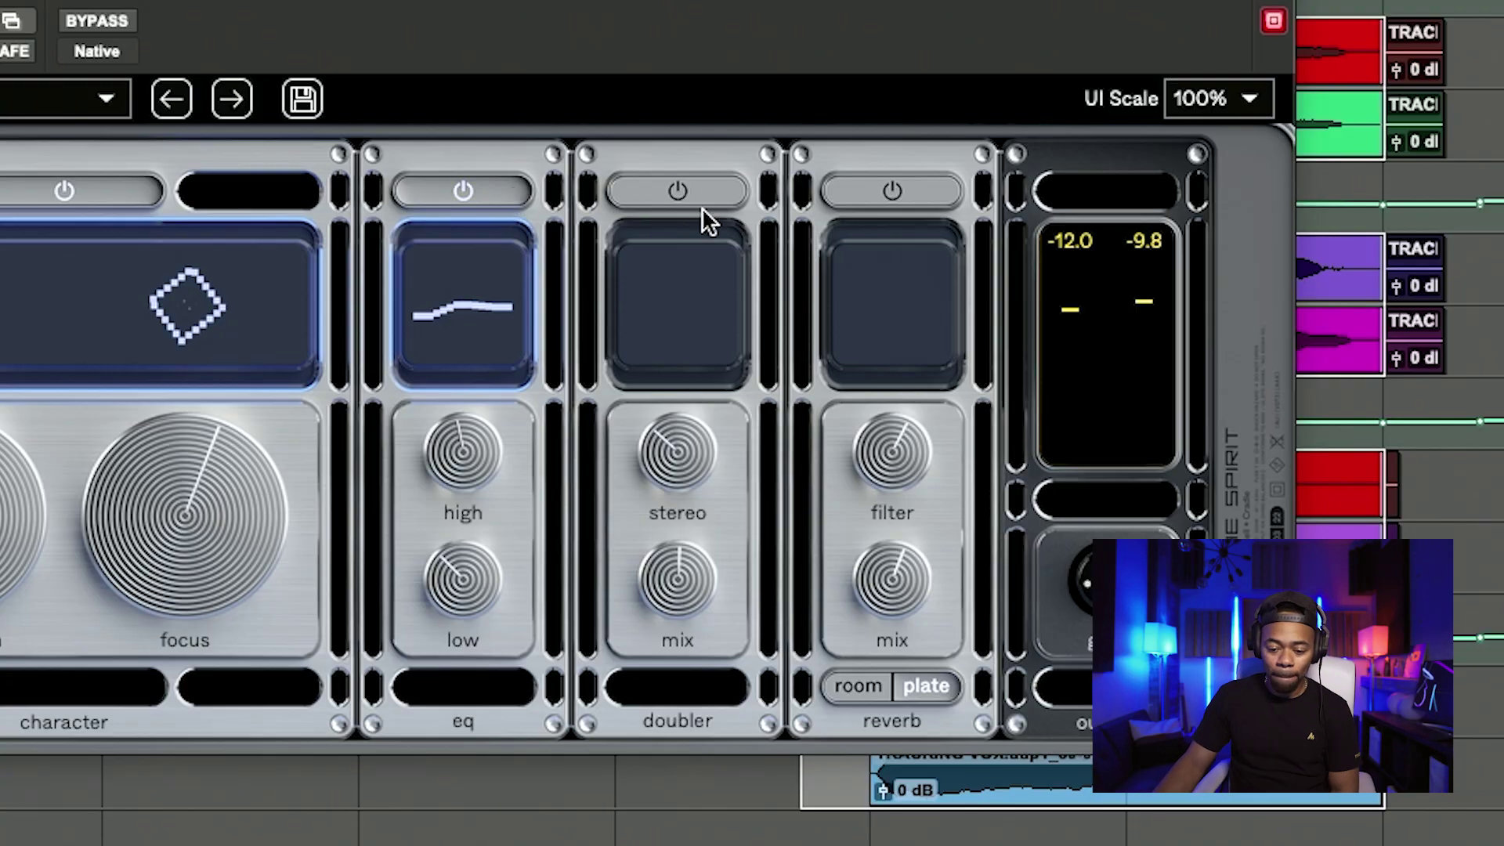
Engage the doubler section and check its stereo and mix amounts
left_click(703, 200)
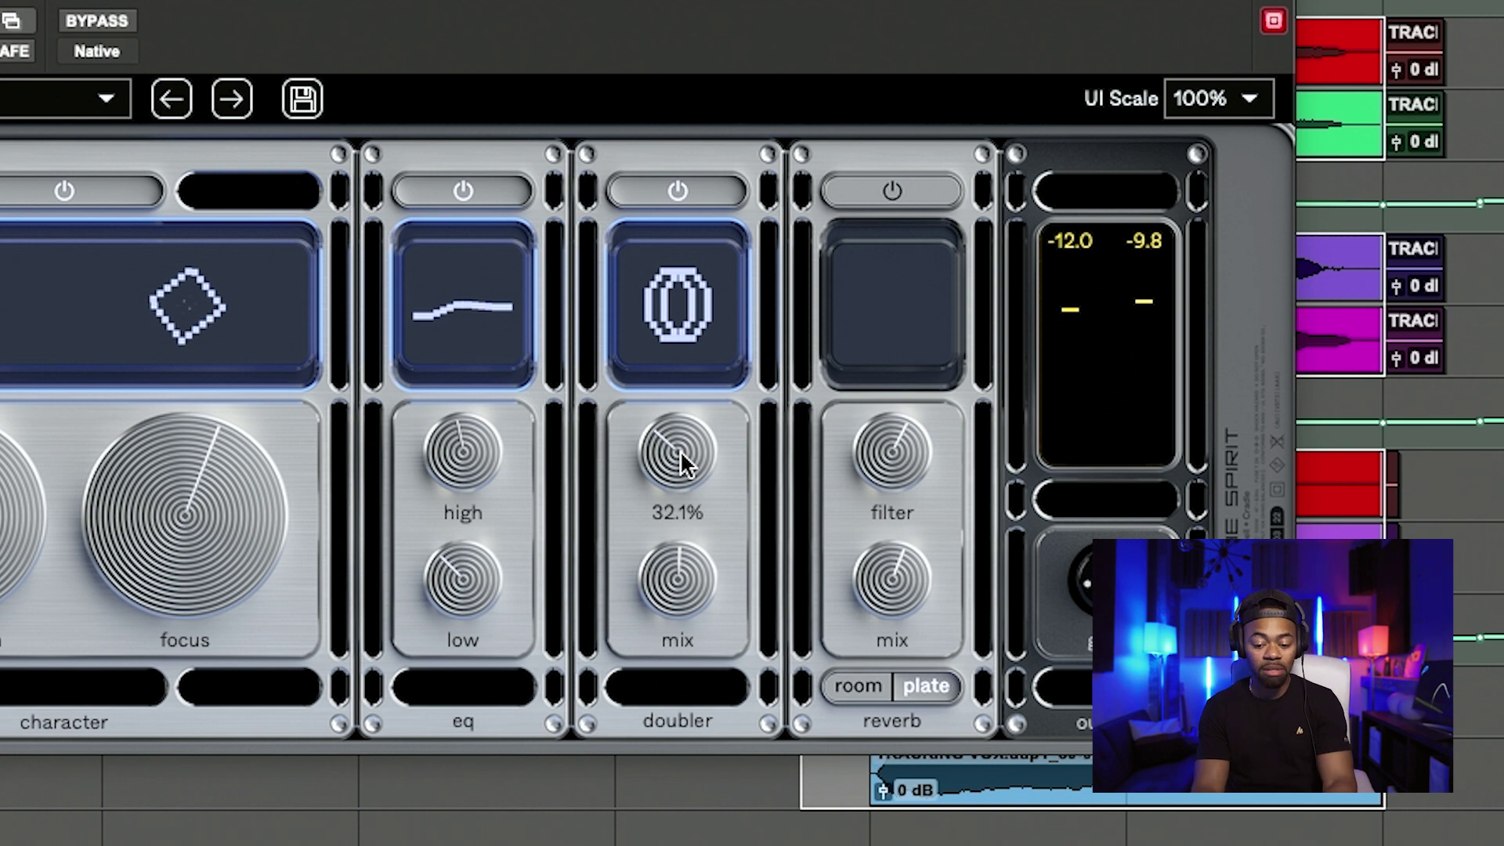
mouse_move(661, 600)
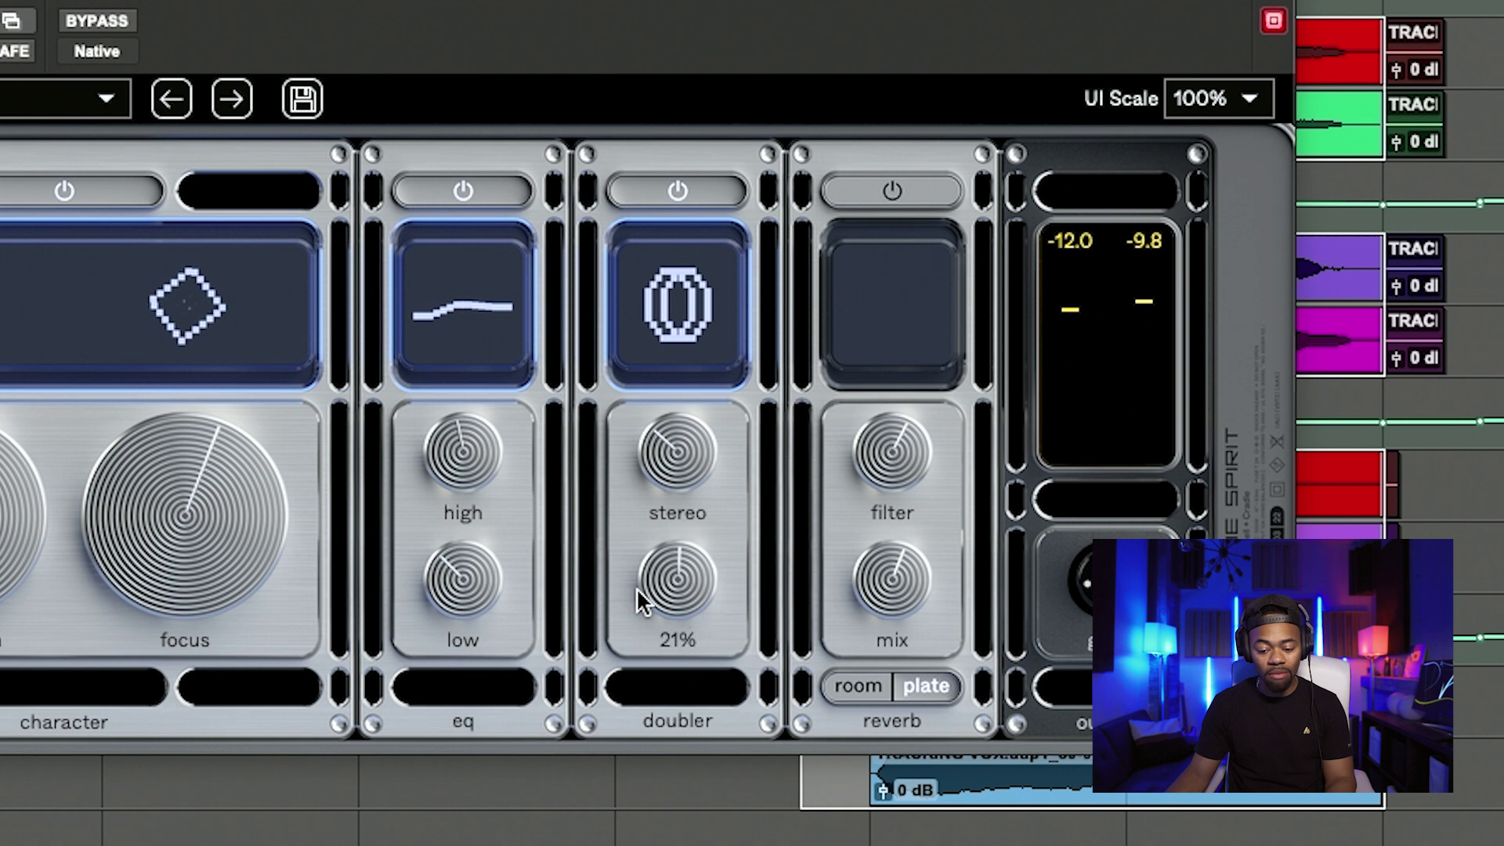
mouse_move(701, 502)
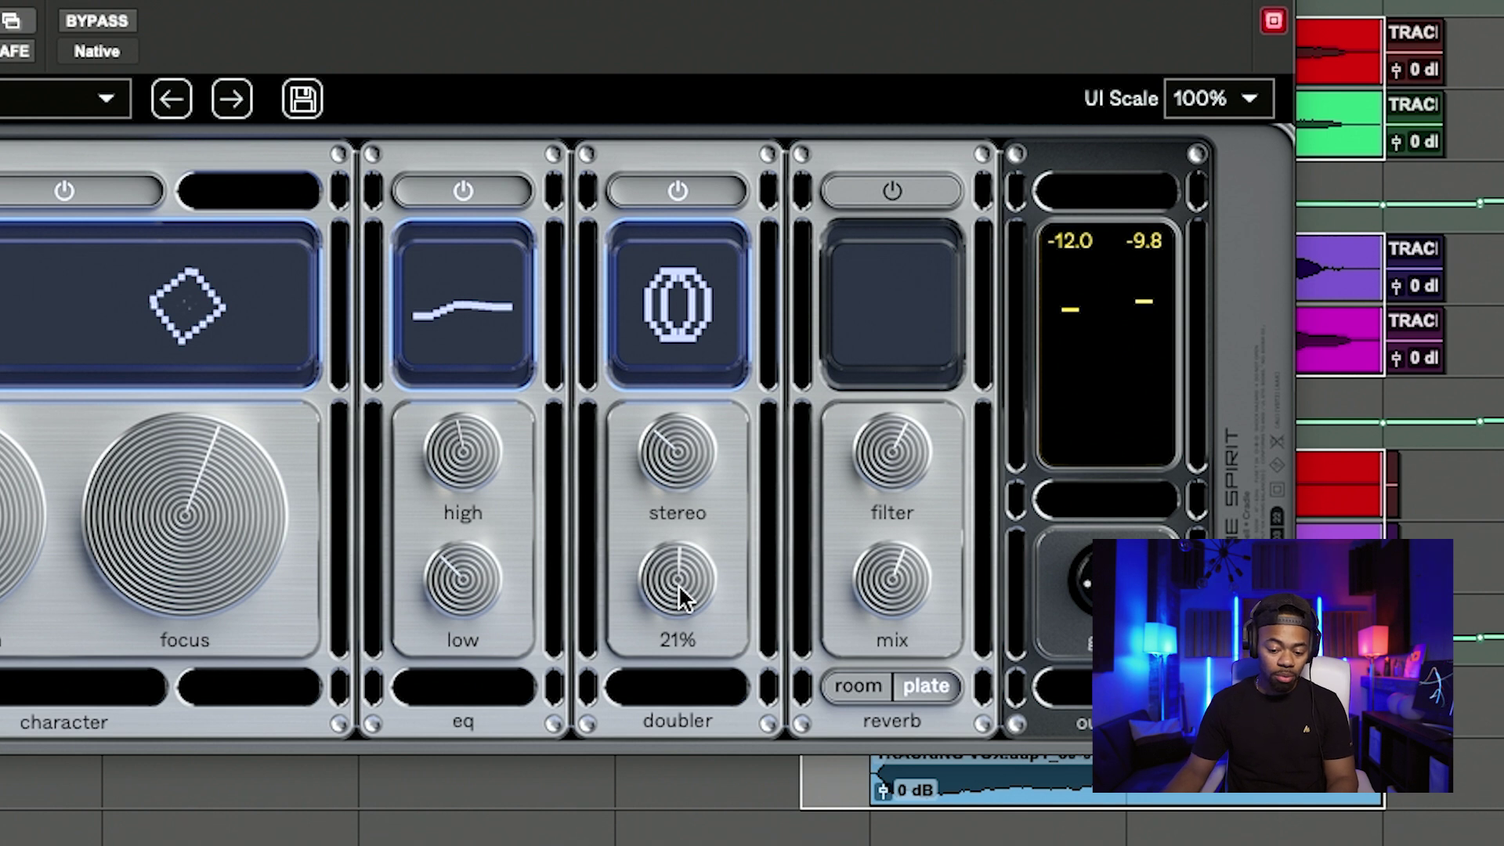
mouse_move(689, 465)
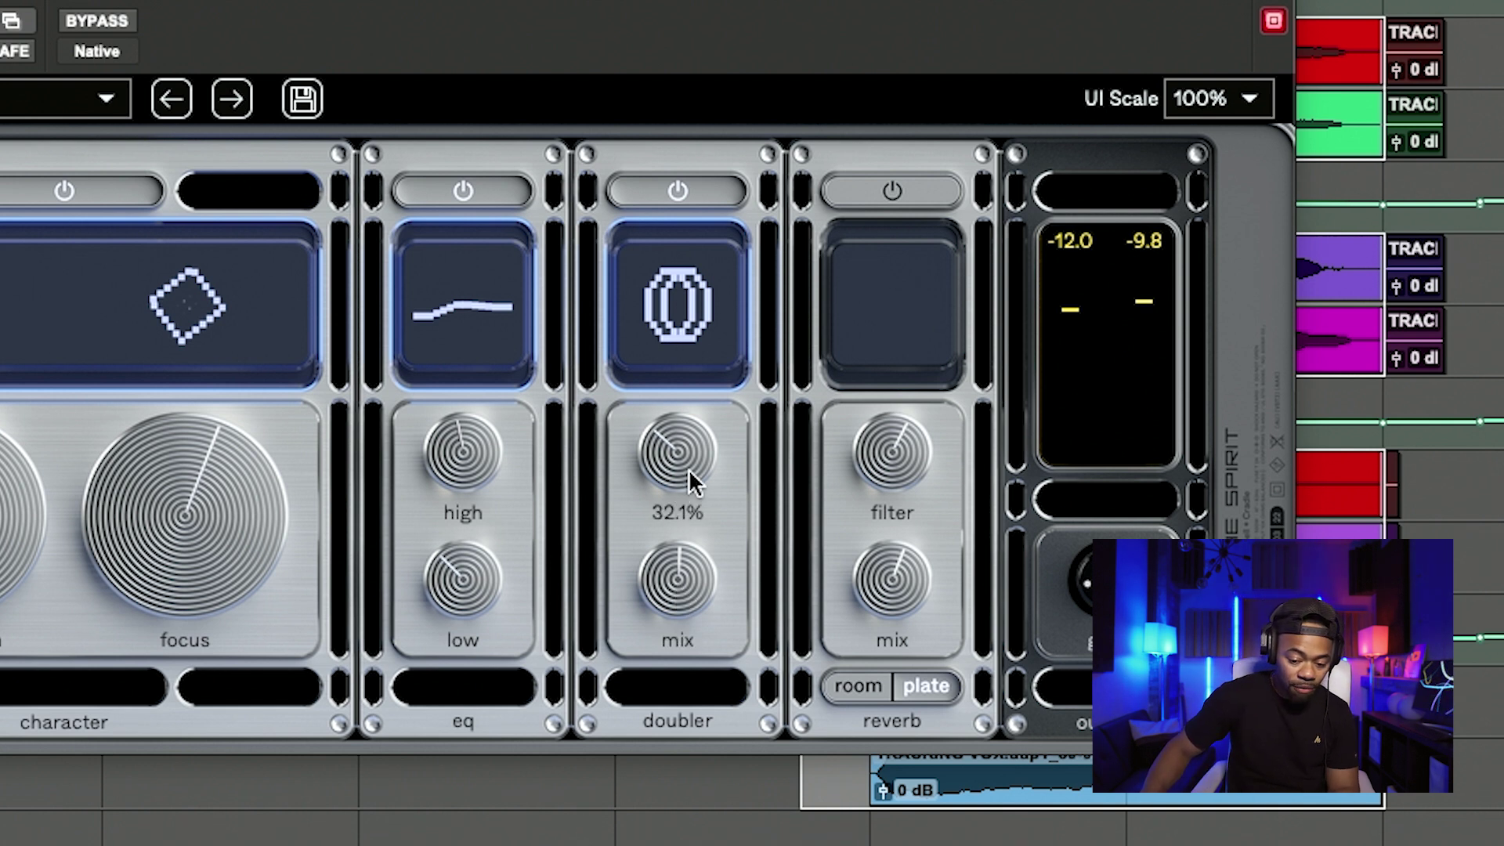
Try a doubler stereo width of about 85%, restore the former amount, and re-engage the doubler
left_click_drag(689, 470, 768, 246)
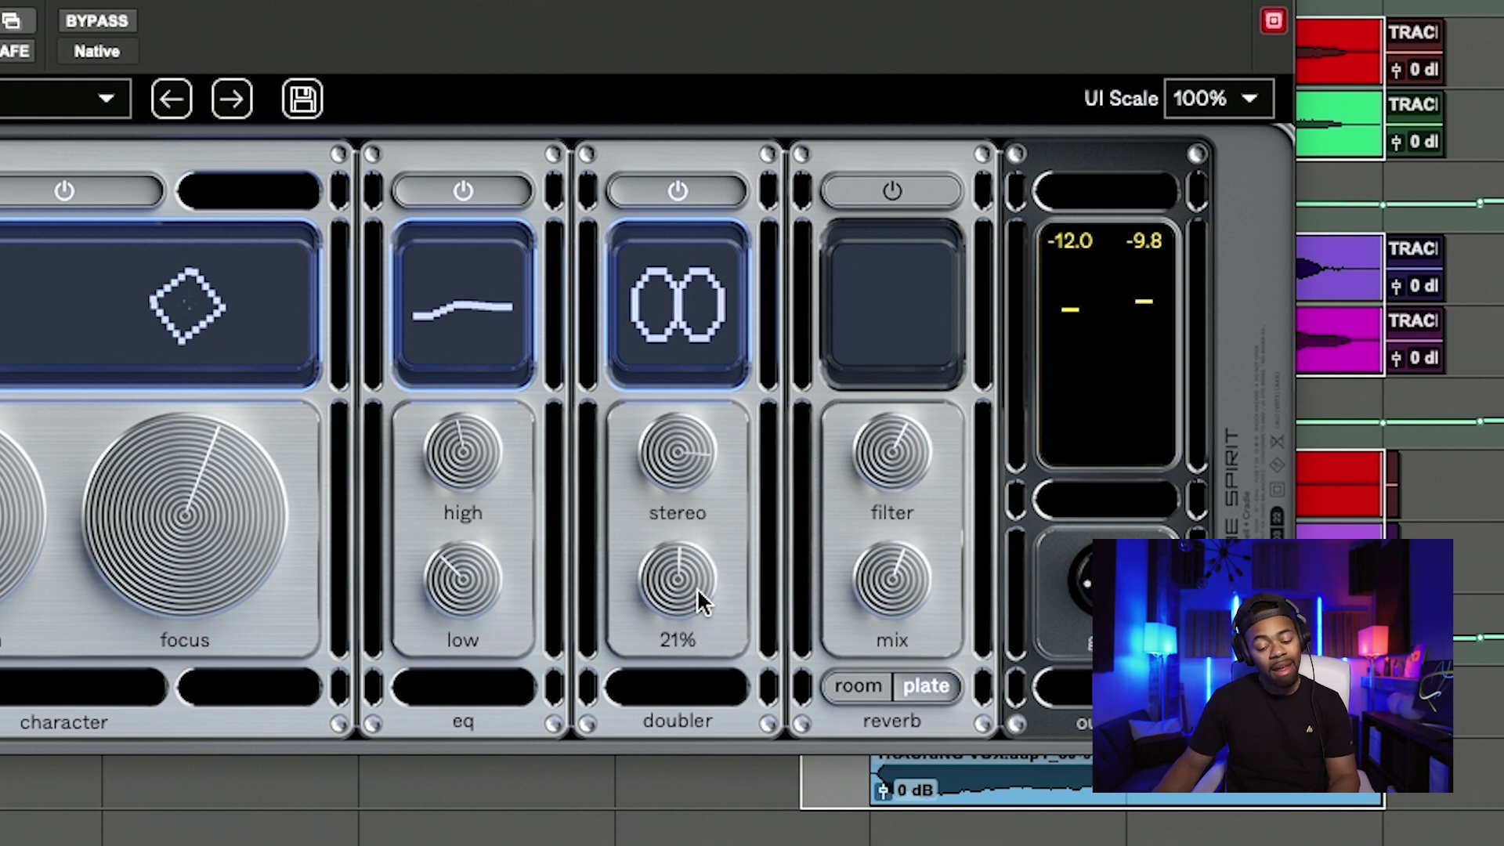
mouse_move(688, 503)
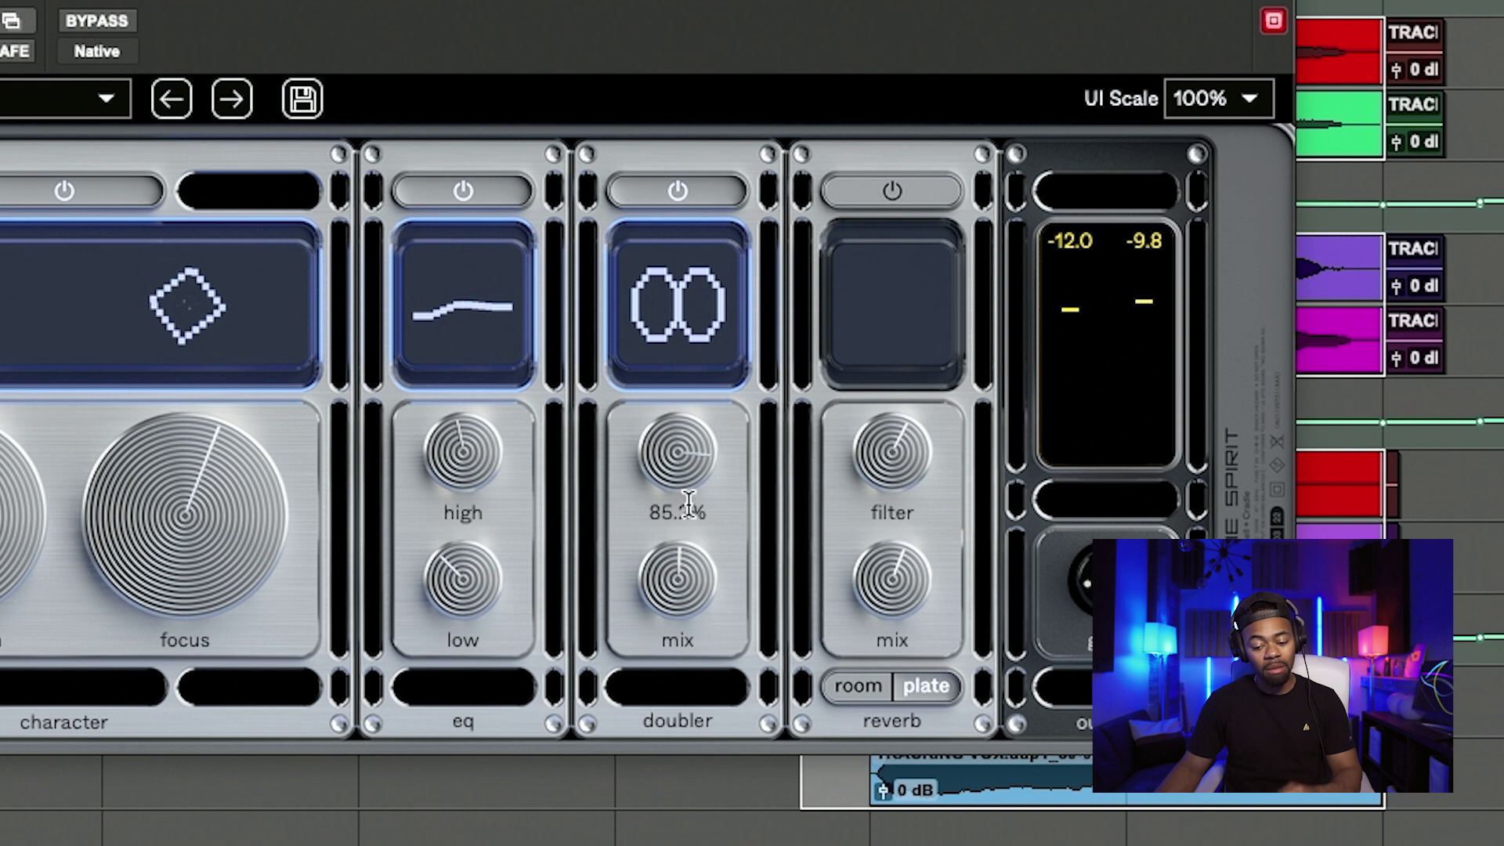
left_click(18, 90)
left_click(674, 196)
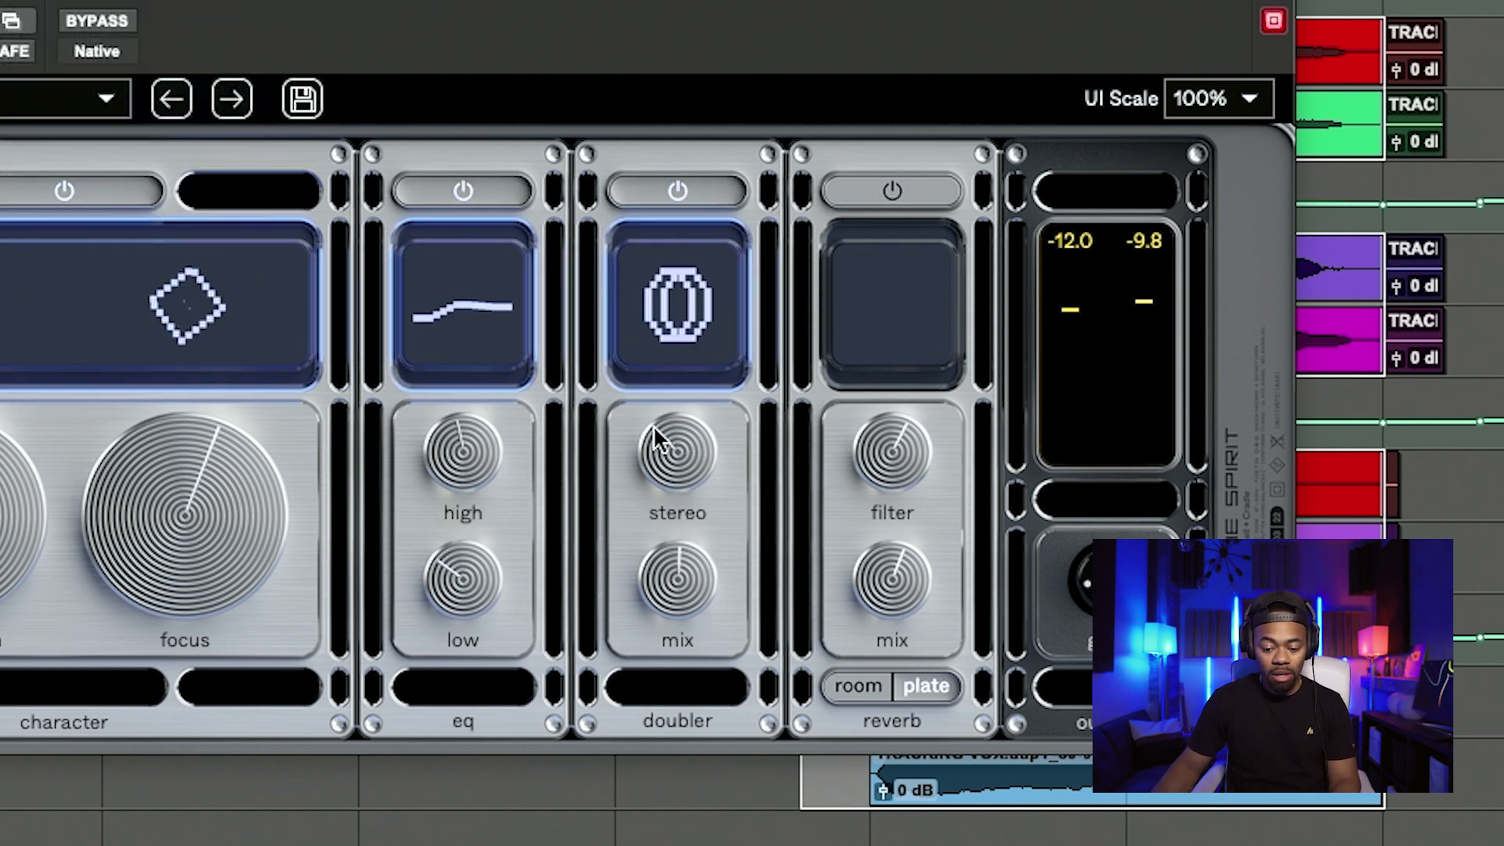
Switch the doubler section off and on repeatedly during playback to compare the bypassed and doubled vocals
left_click(700, 186)
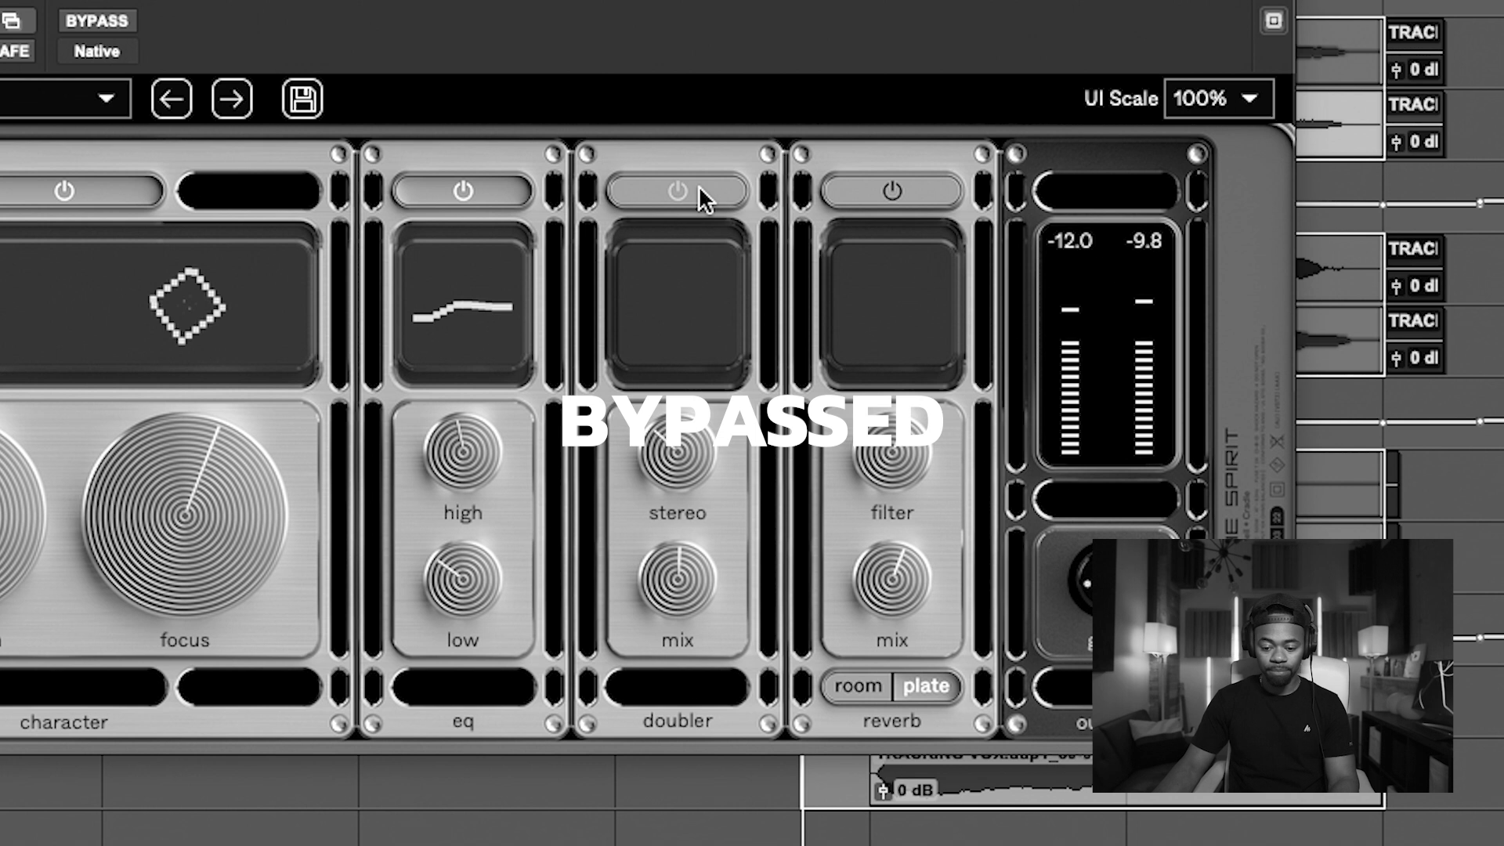
left_click(698, 185)
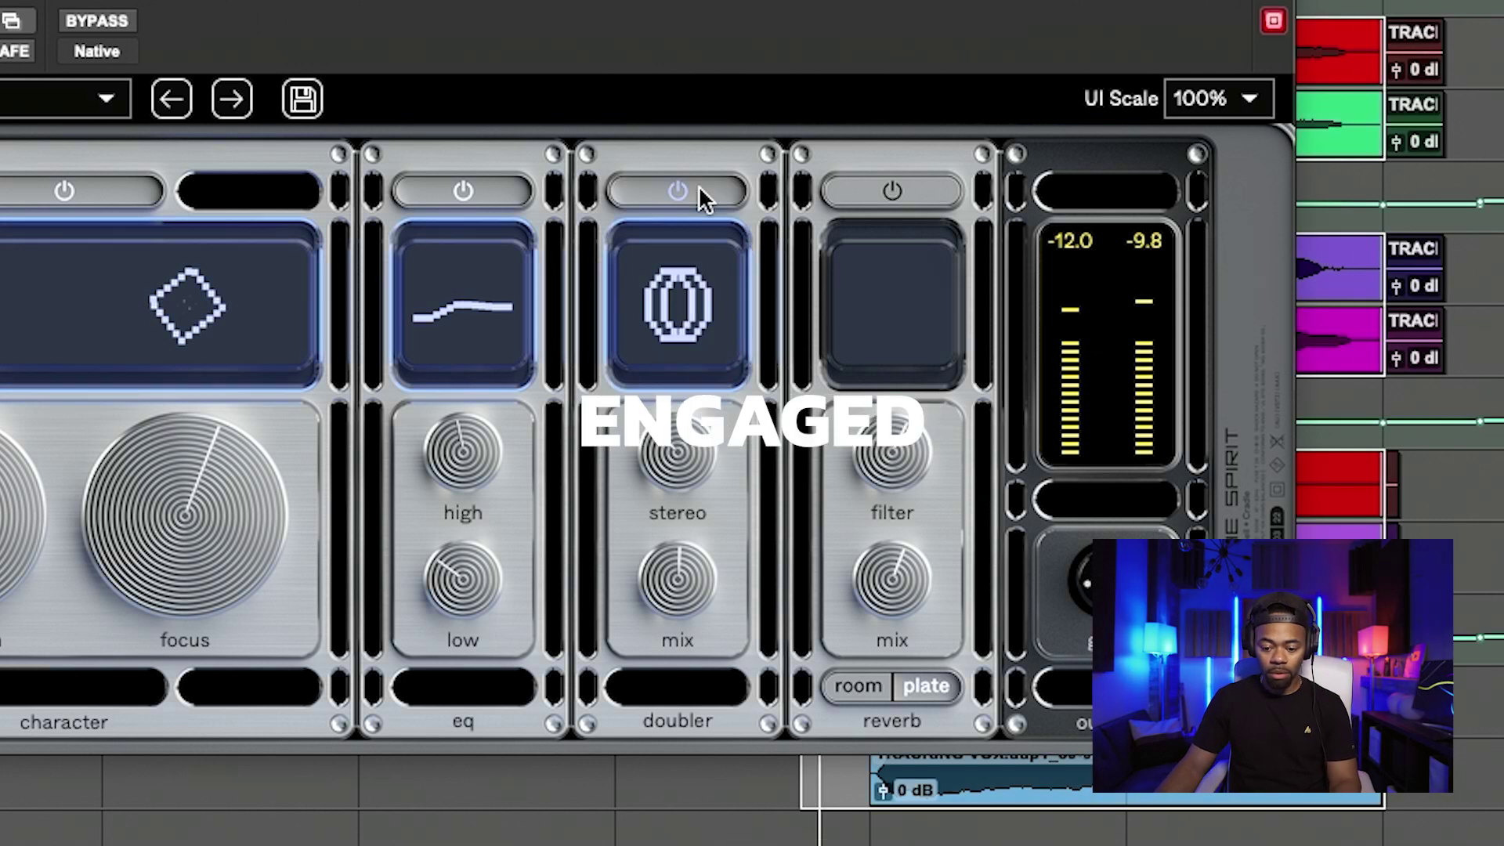
left_click(697, 185)
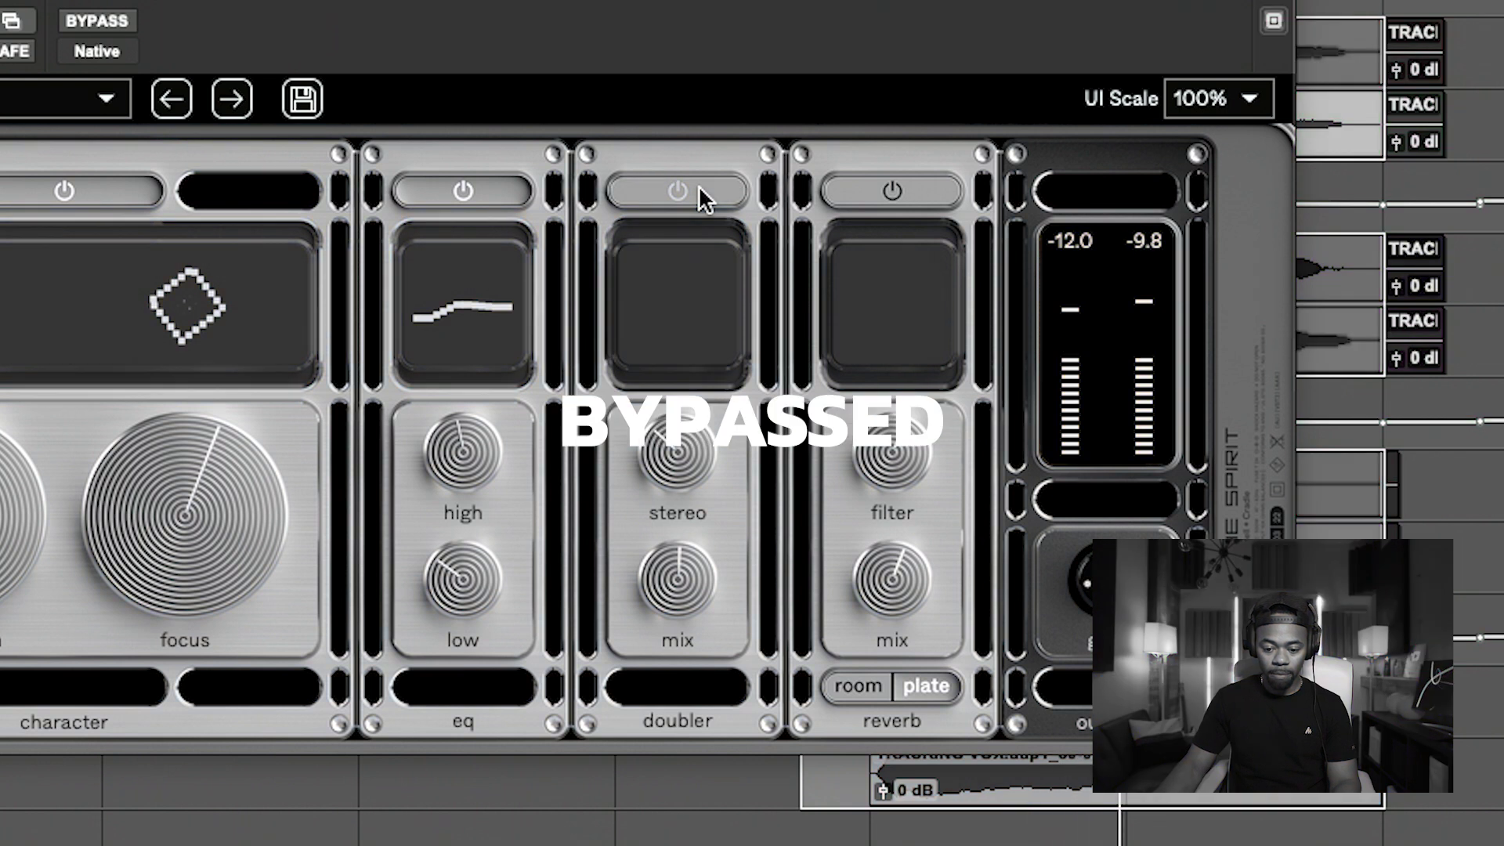
left_click(698, 185)
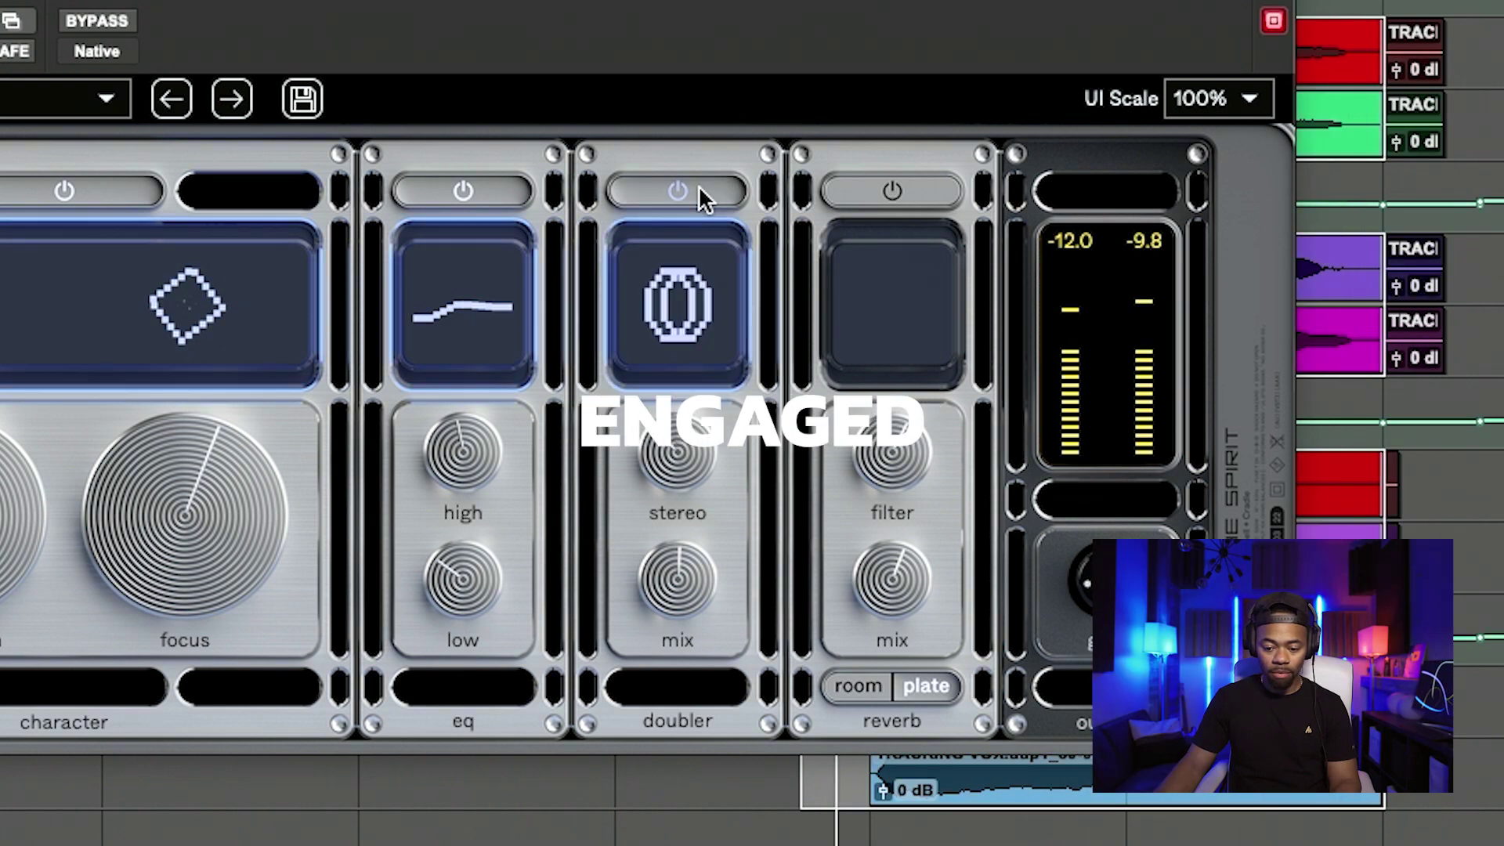
left_click(698, 185)
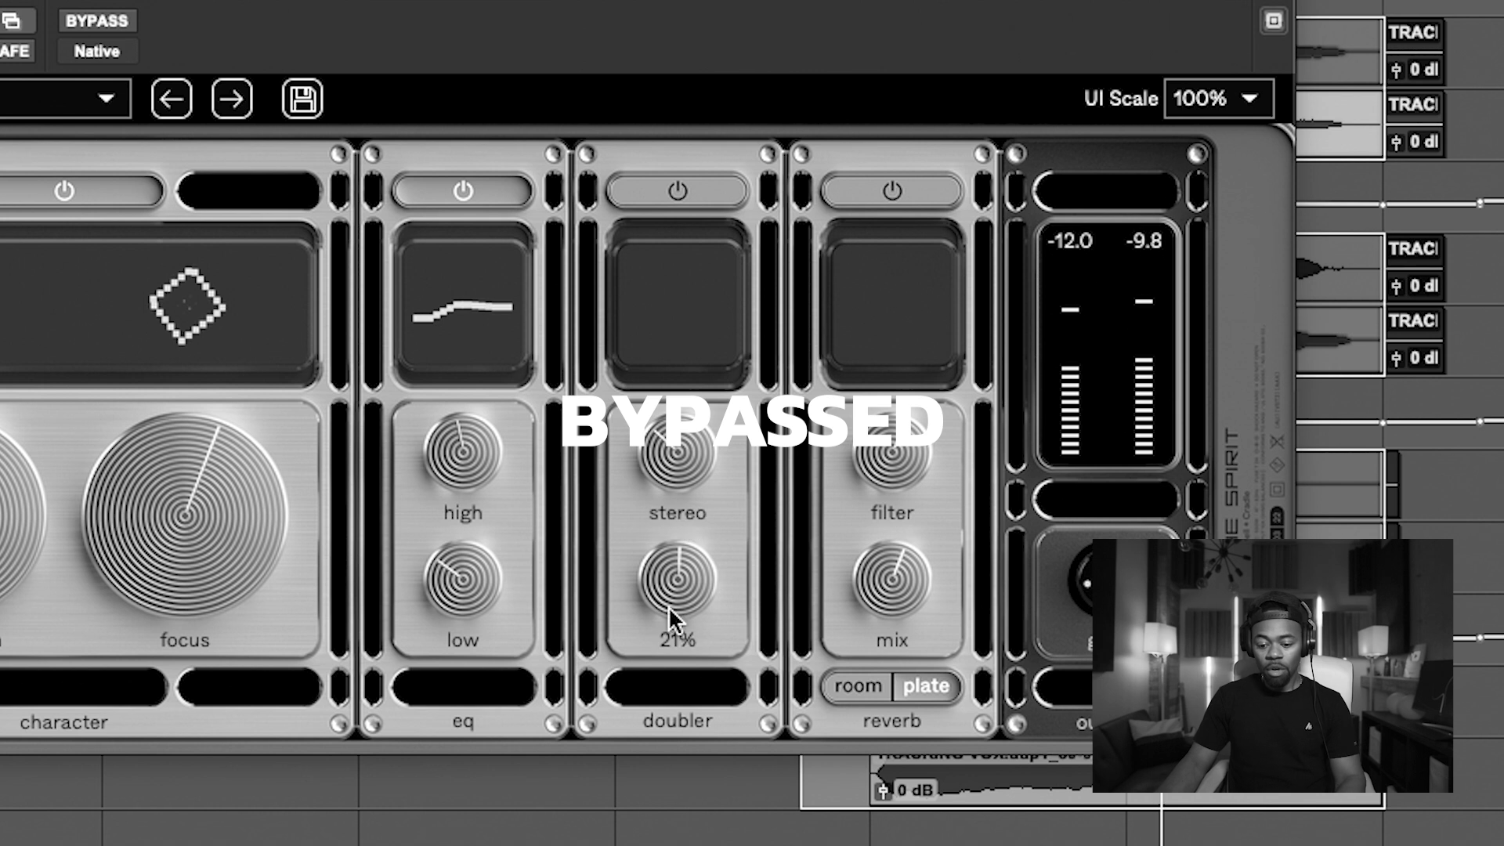
Re-engage the doubler, widen its stereo amount, and lower its mix to 0%
mouse_move(676, 595)
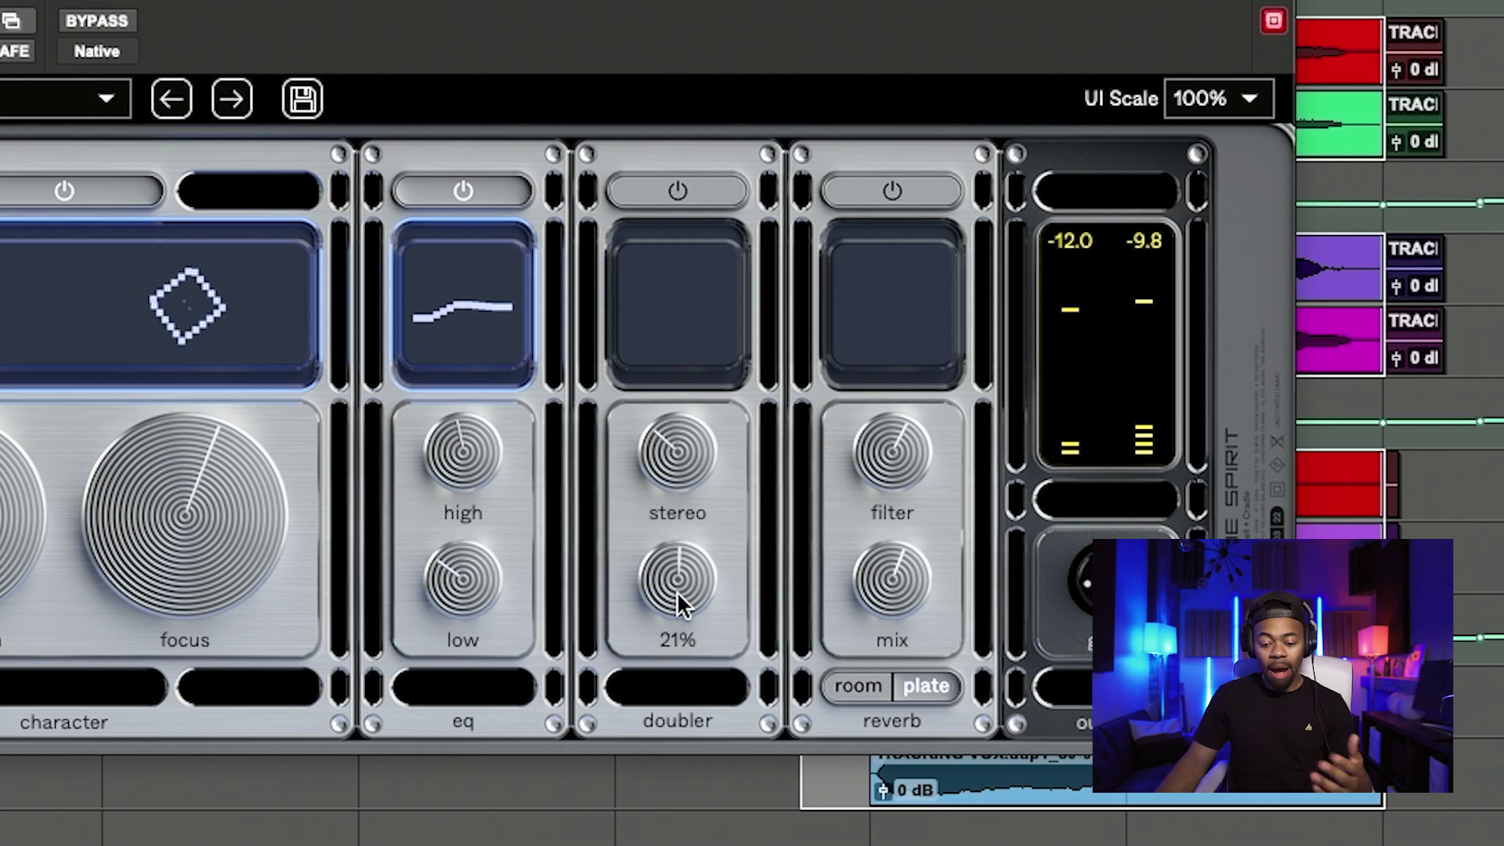
left_click(686, 196)
mouse_move(681, 469)
left_click_drag(681, 468, 708, 250)
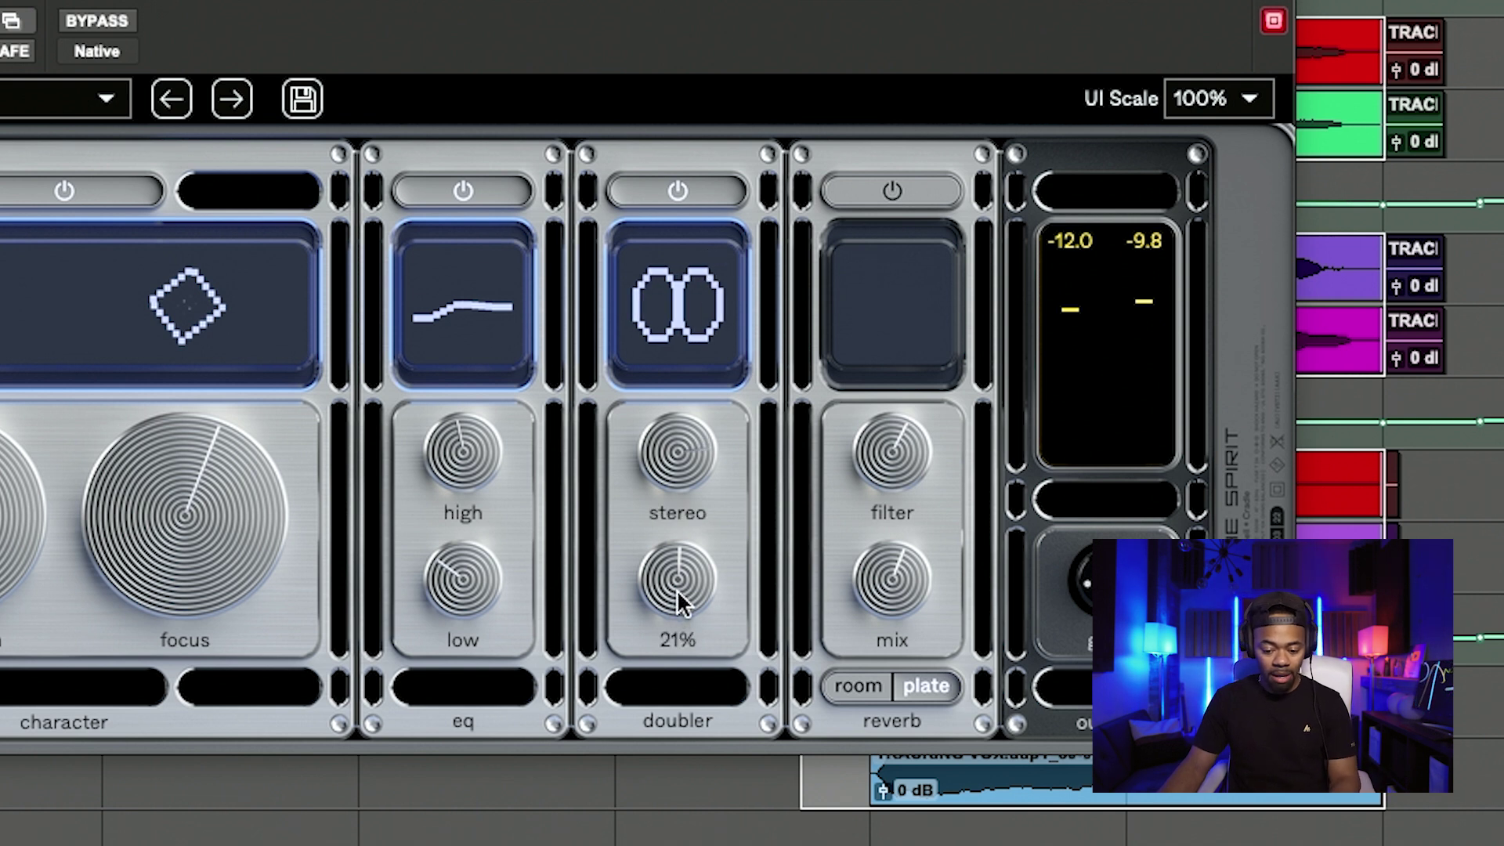
left_click_drag(677, 589, 609, 837)
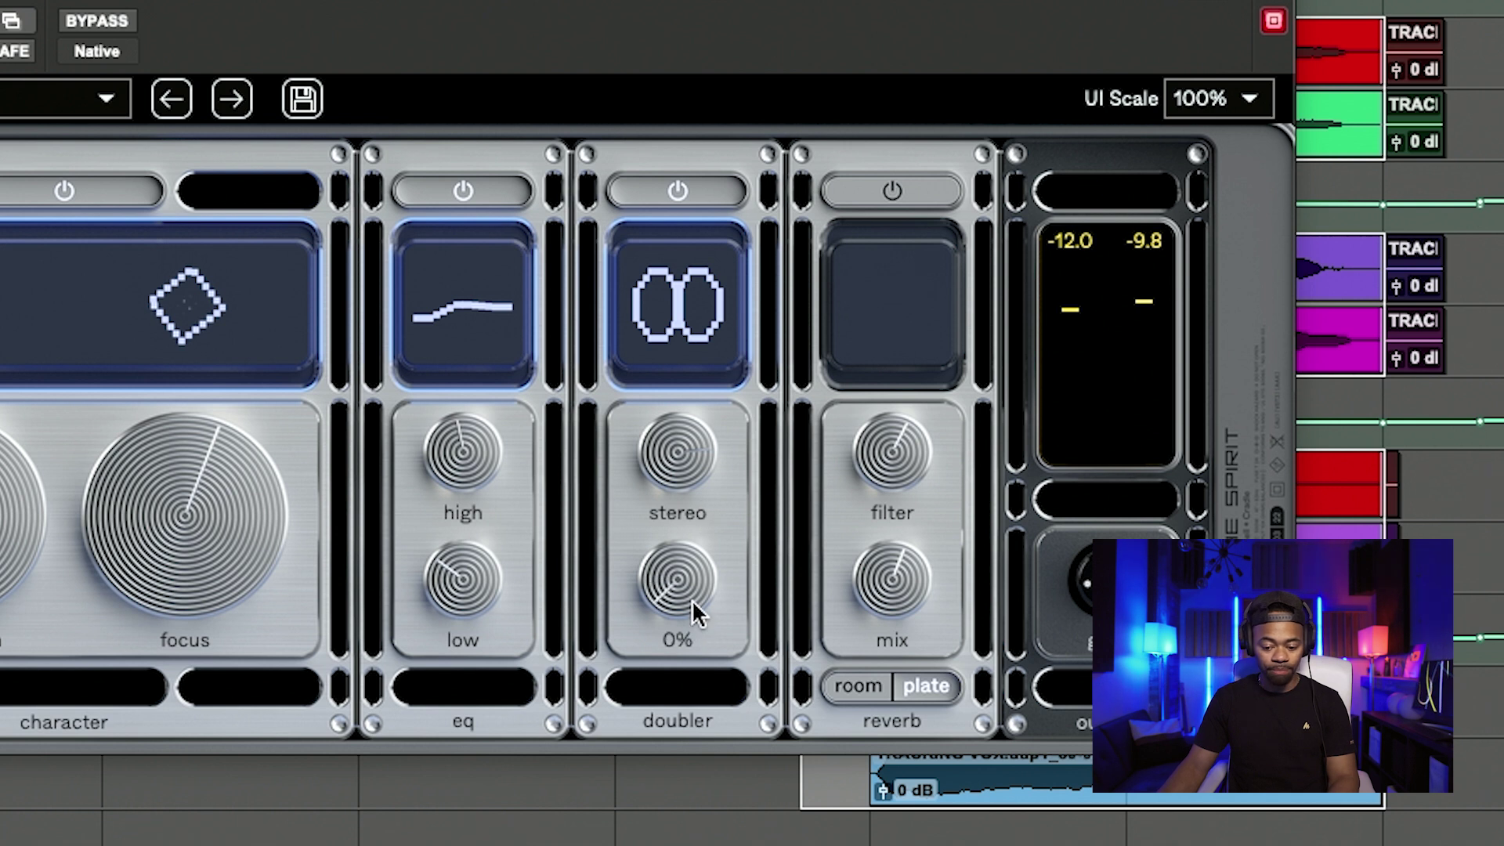
Play the vocals while sweeping the doubler's mix between 0% and 100%, leaving both mix and stereo high
key("space")
left_click_drag(689, 587, 763, 239)
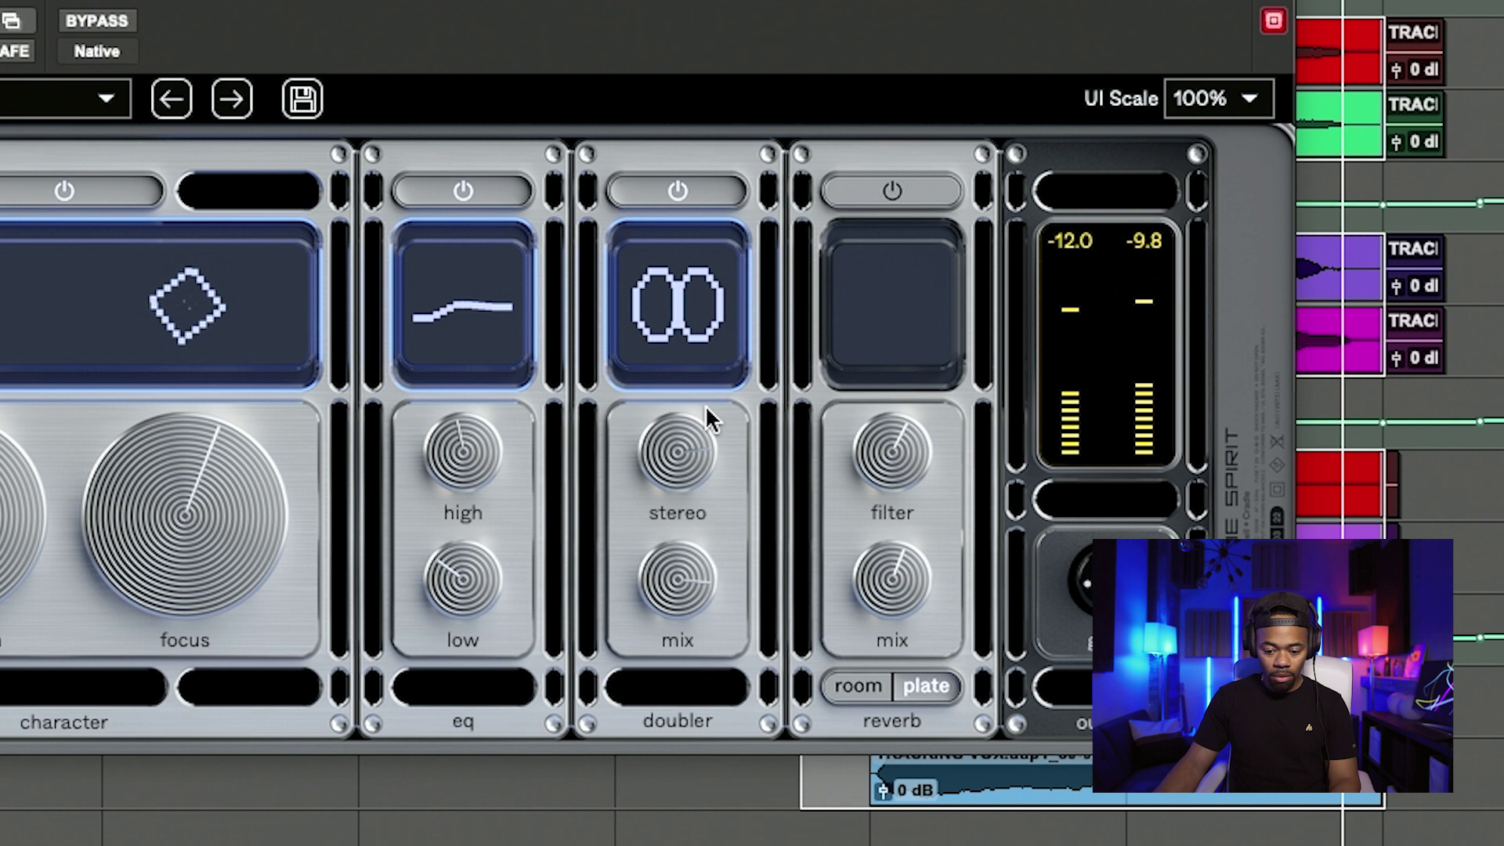
left_click_drag(661, 585, 687, 814)
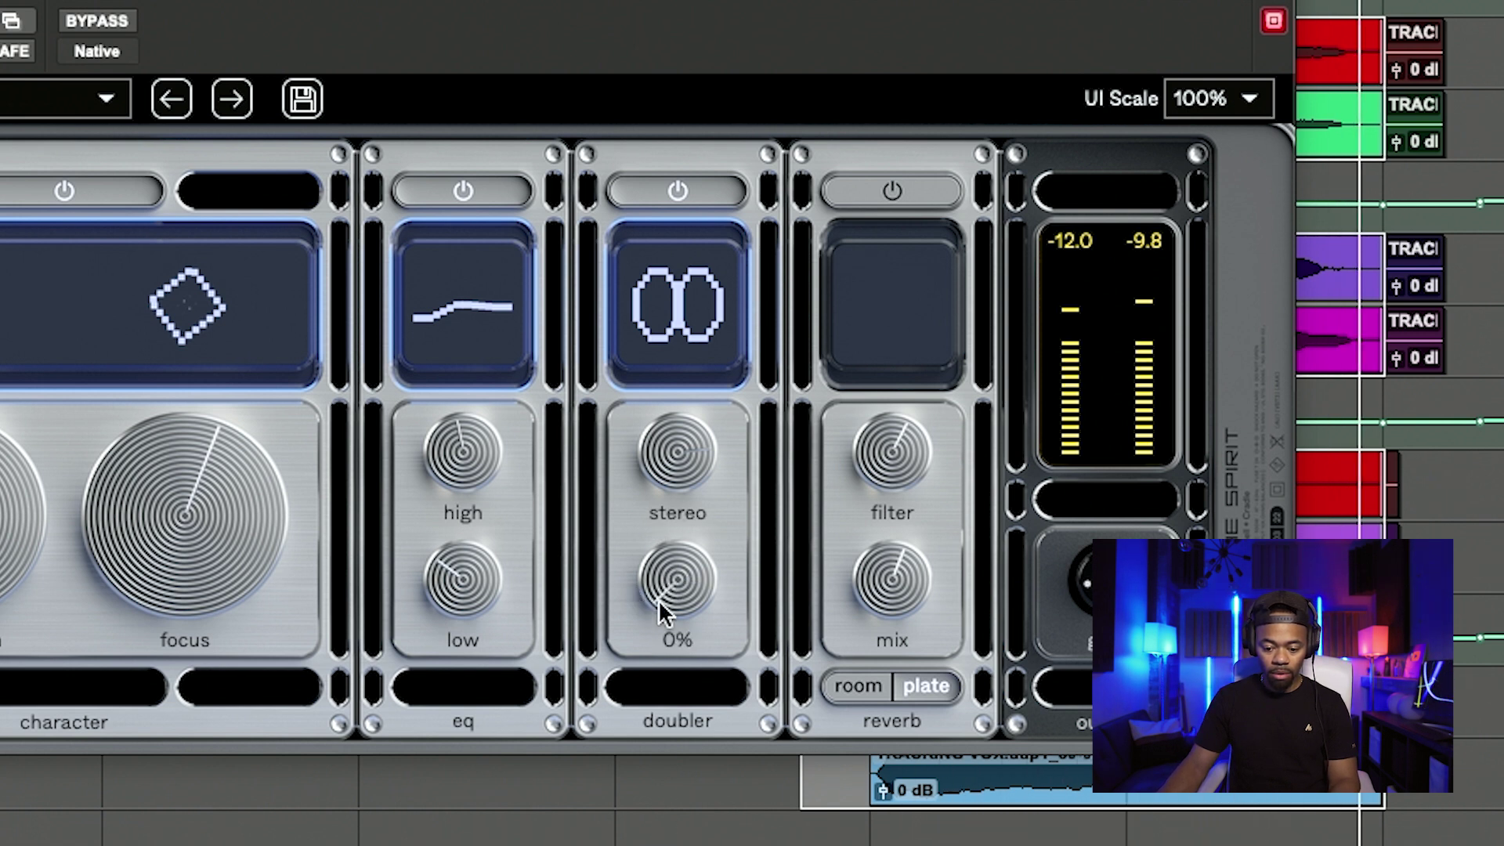
left_click_drag(663, 590, 701, 179)
left_click_drag(674, 579, 665, 558)
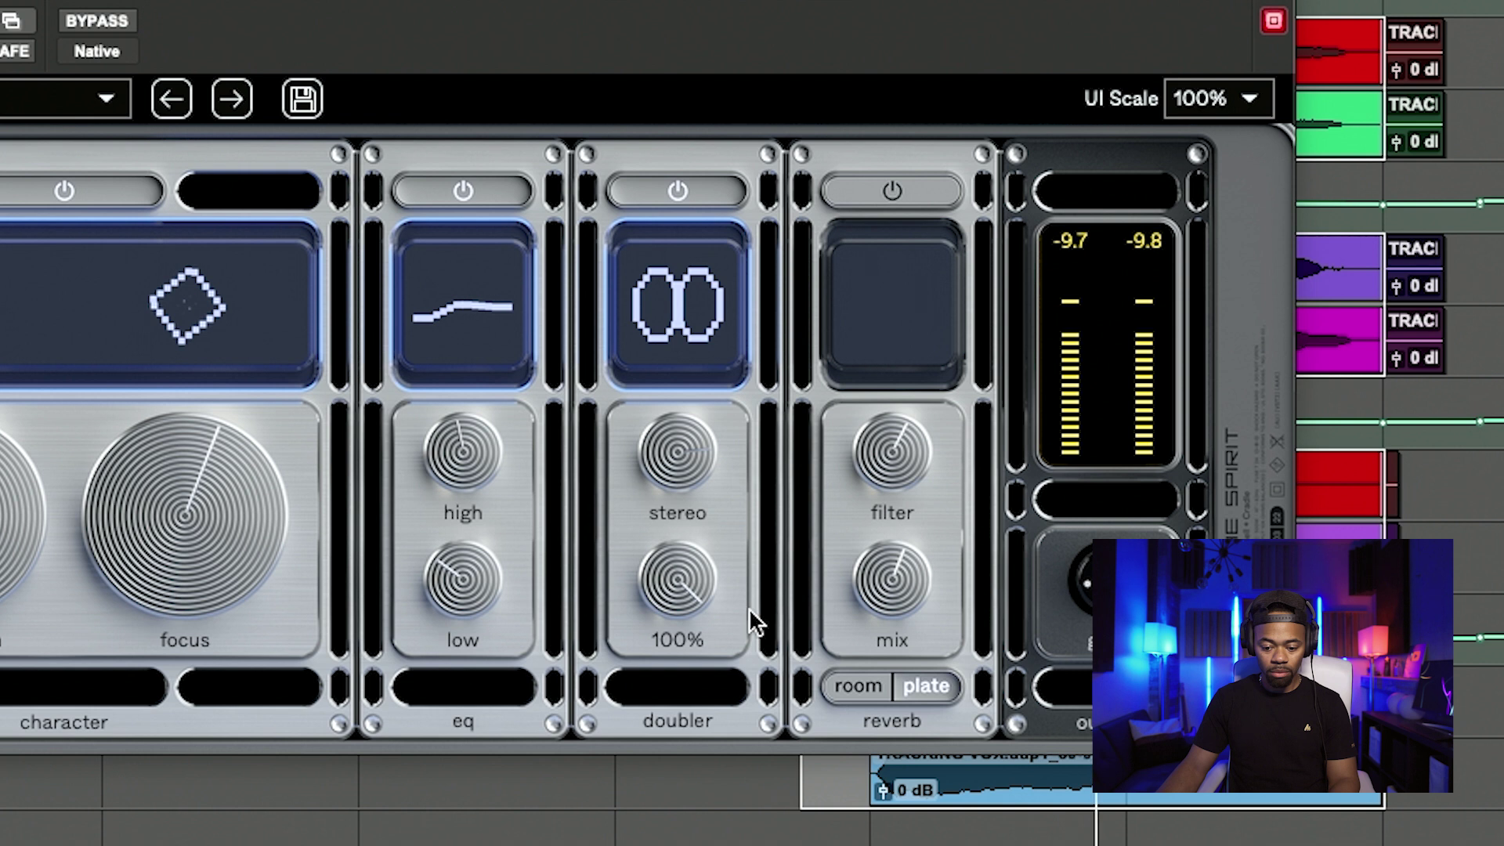
left_click_drag(654, 757, 657, 814)
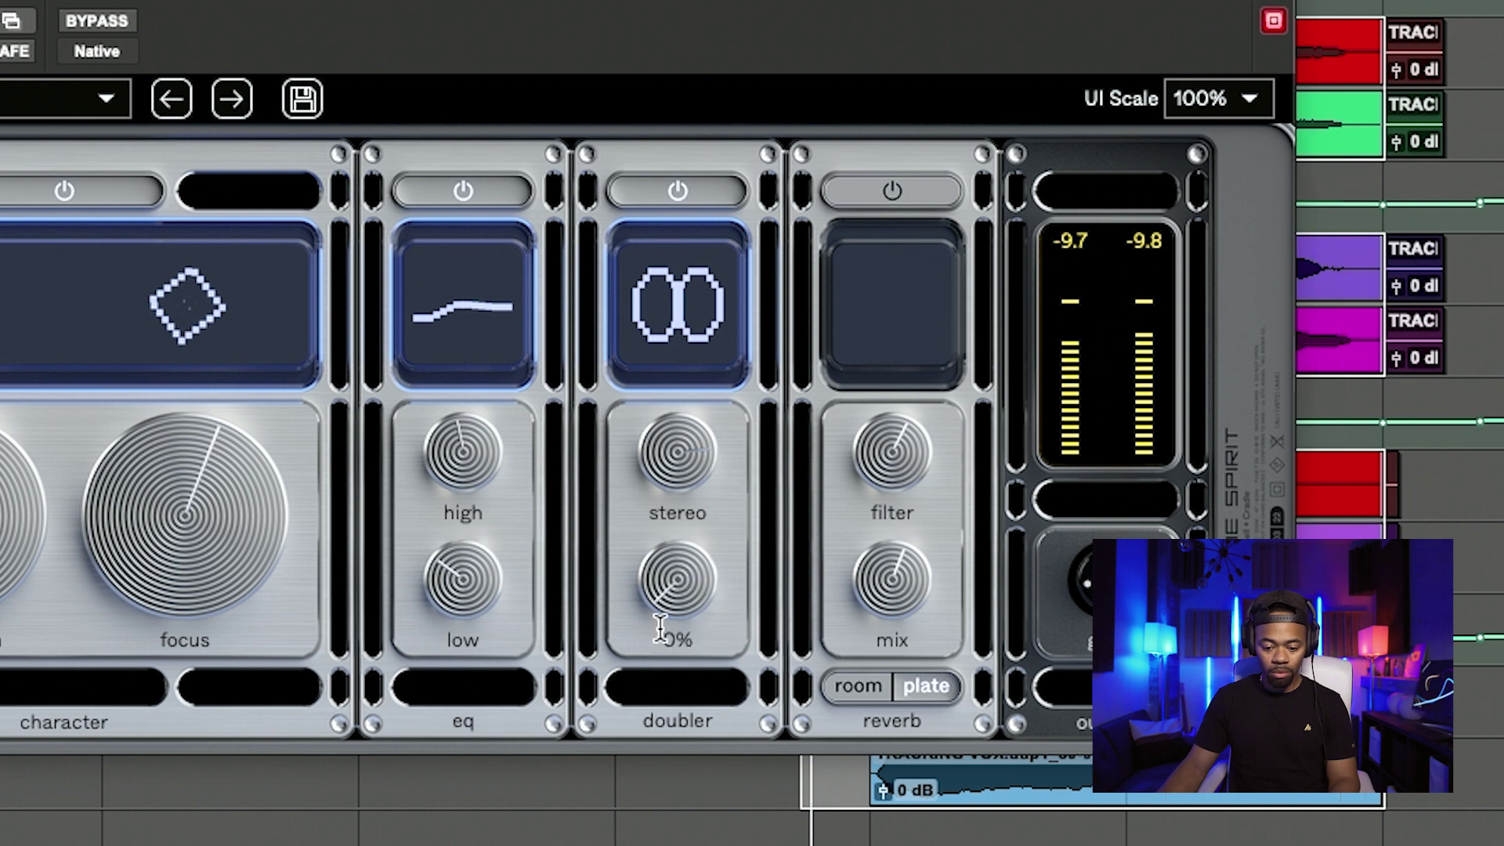
left_click_drag(668, 604, 669, 583)
left_click_drag(675, 467, 694, 191)
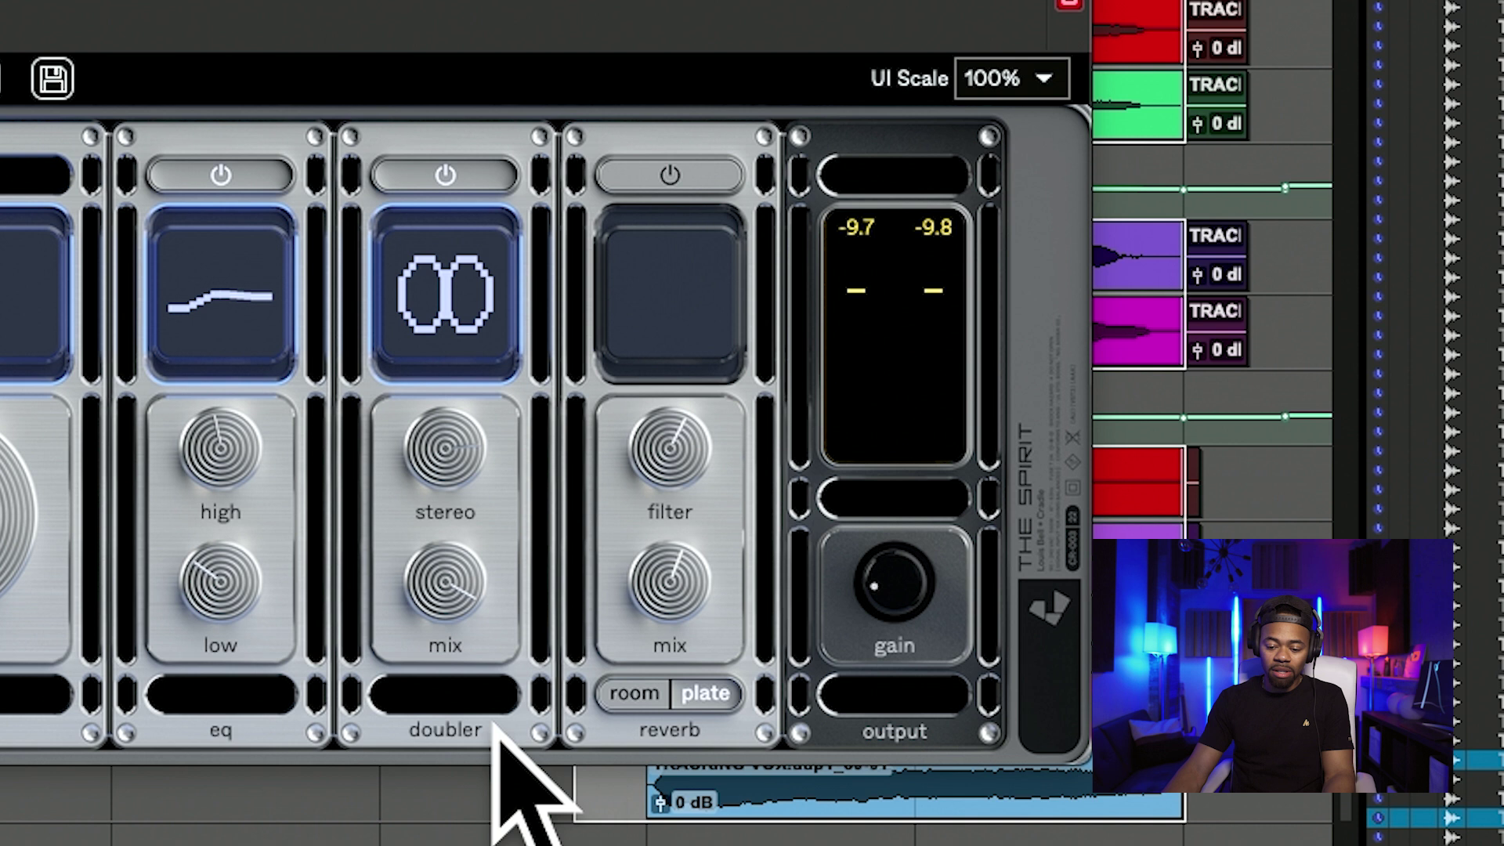
Check the reverb section's filter and mix amounts, and raise the reverb mix to 50%
mouse_move(678, 513)
mouse_move(697, 615)
mouse_move(678, 462)
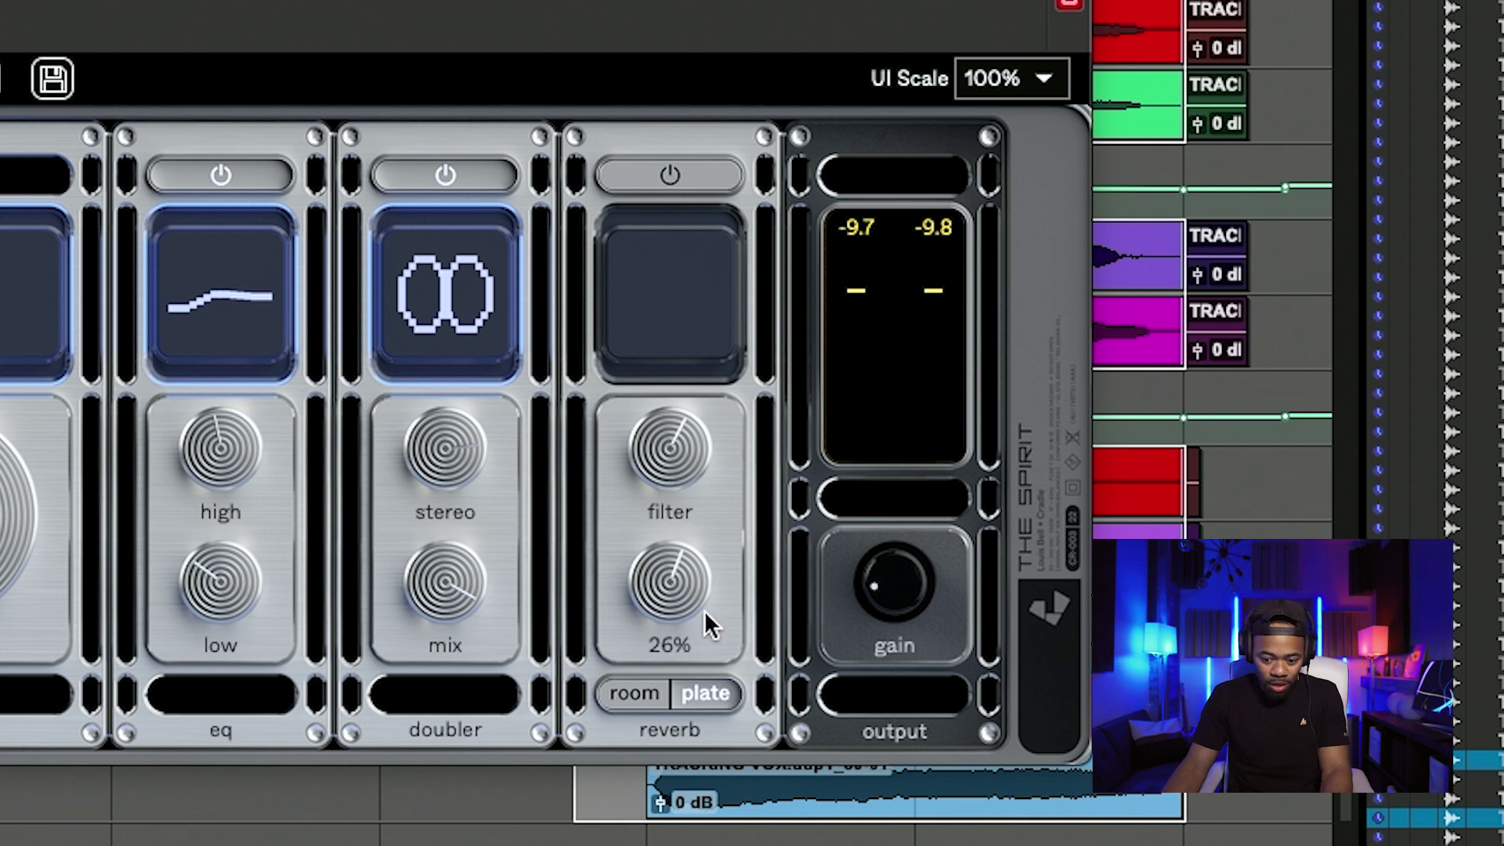
mouse_move(662, 562)
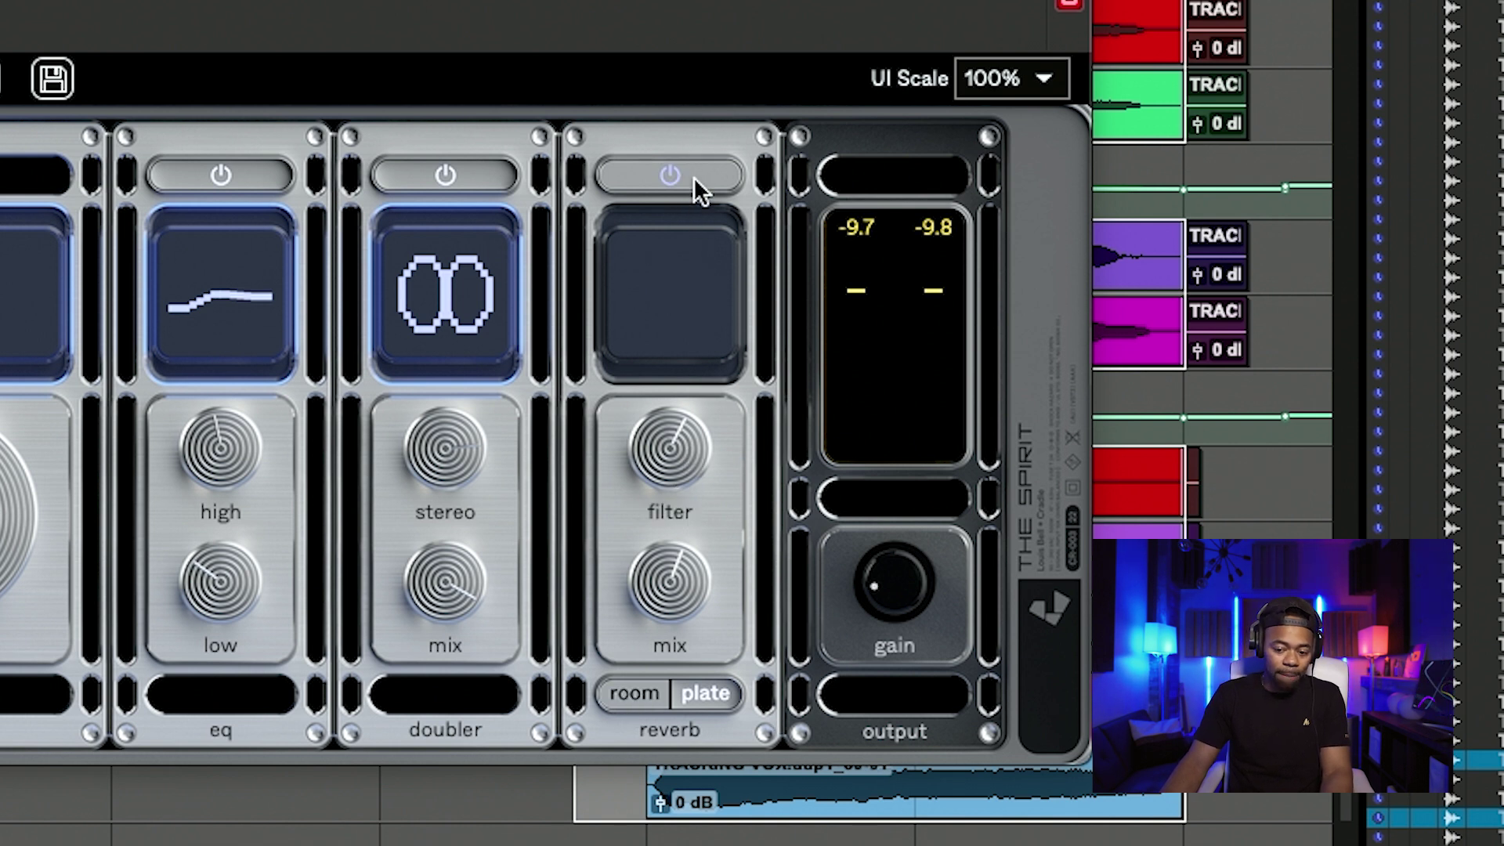
left_click_drag(654, 575, 693, 496)
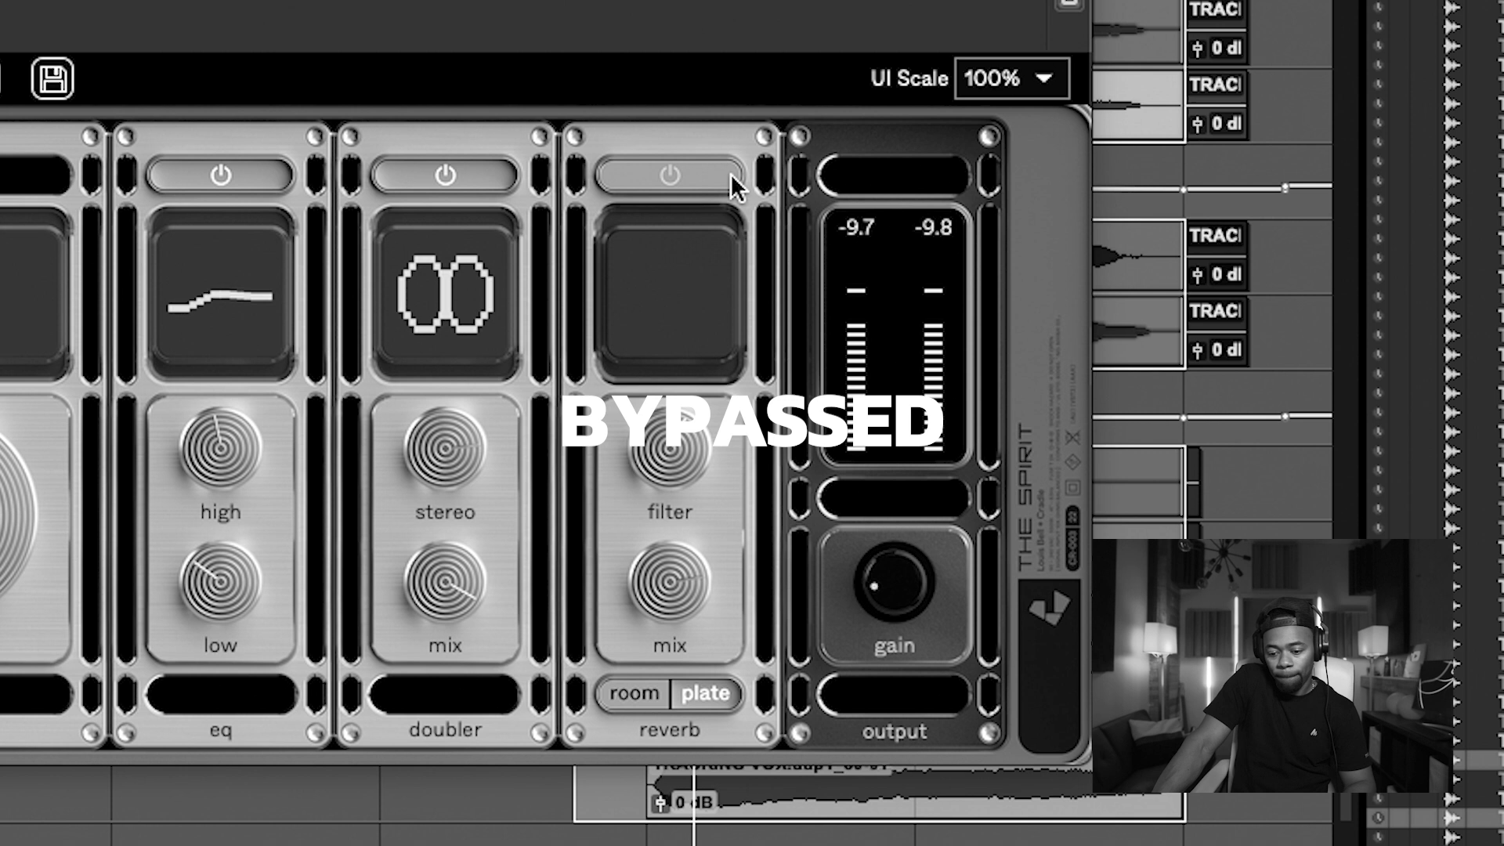
Switch the reverb section on and off during playback to compare the dry and reverberated vocals
left_click(684, 174)
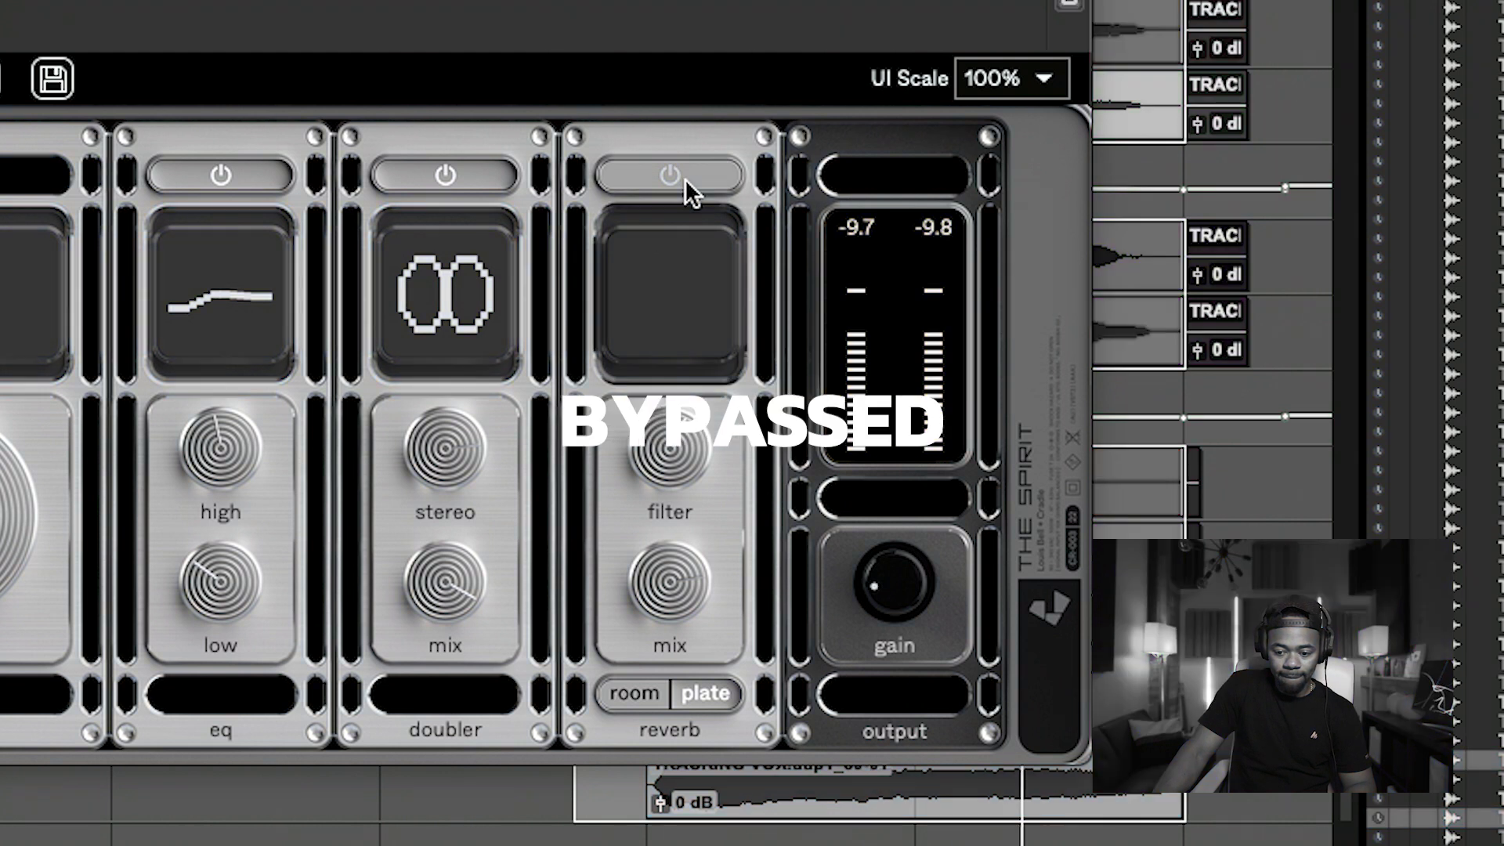
left_click(688, 172)
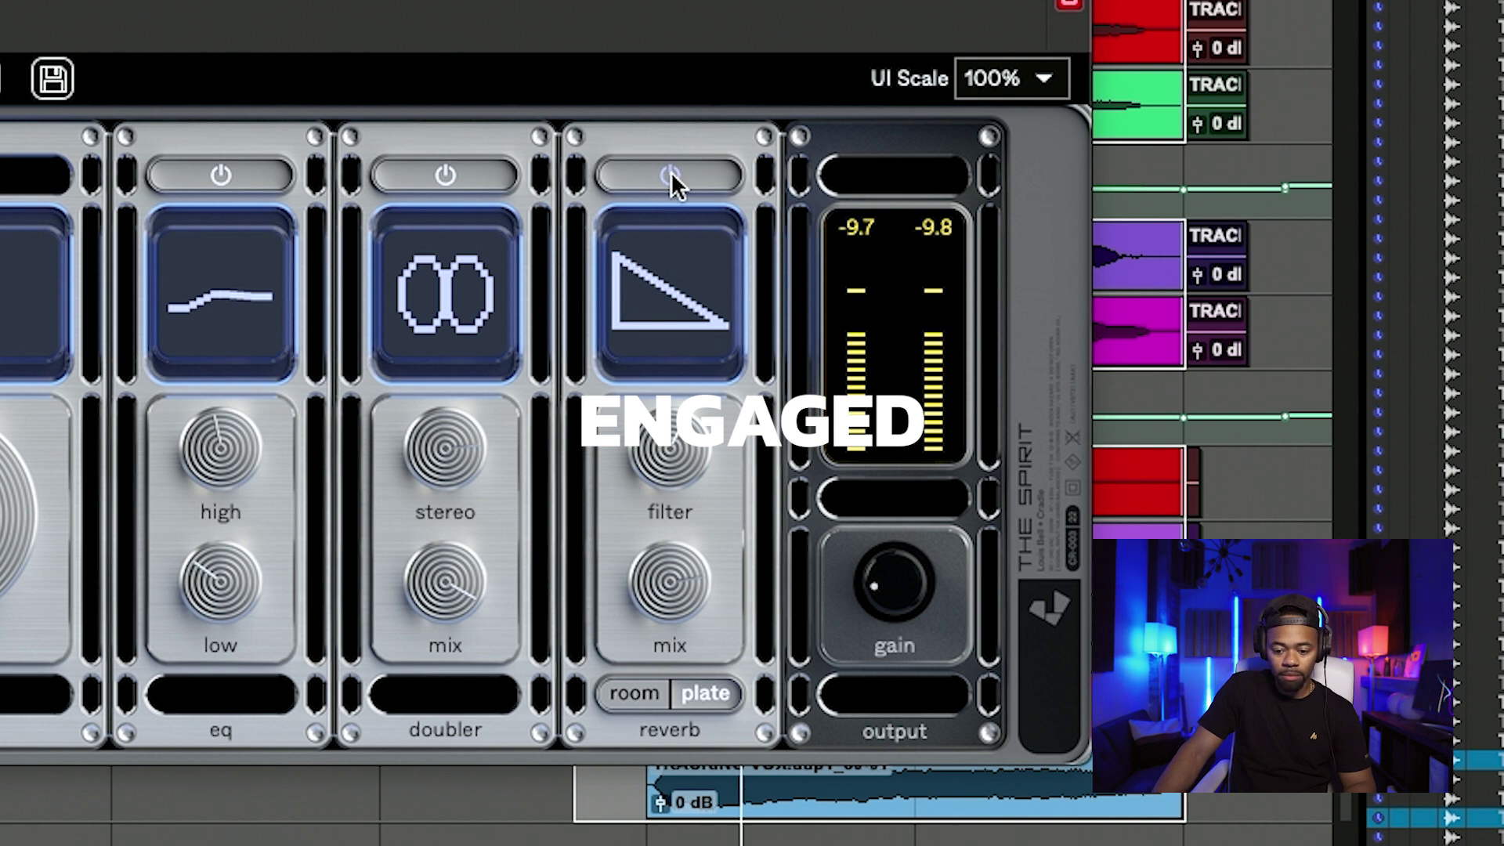
left_click(672, 176)
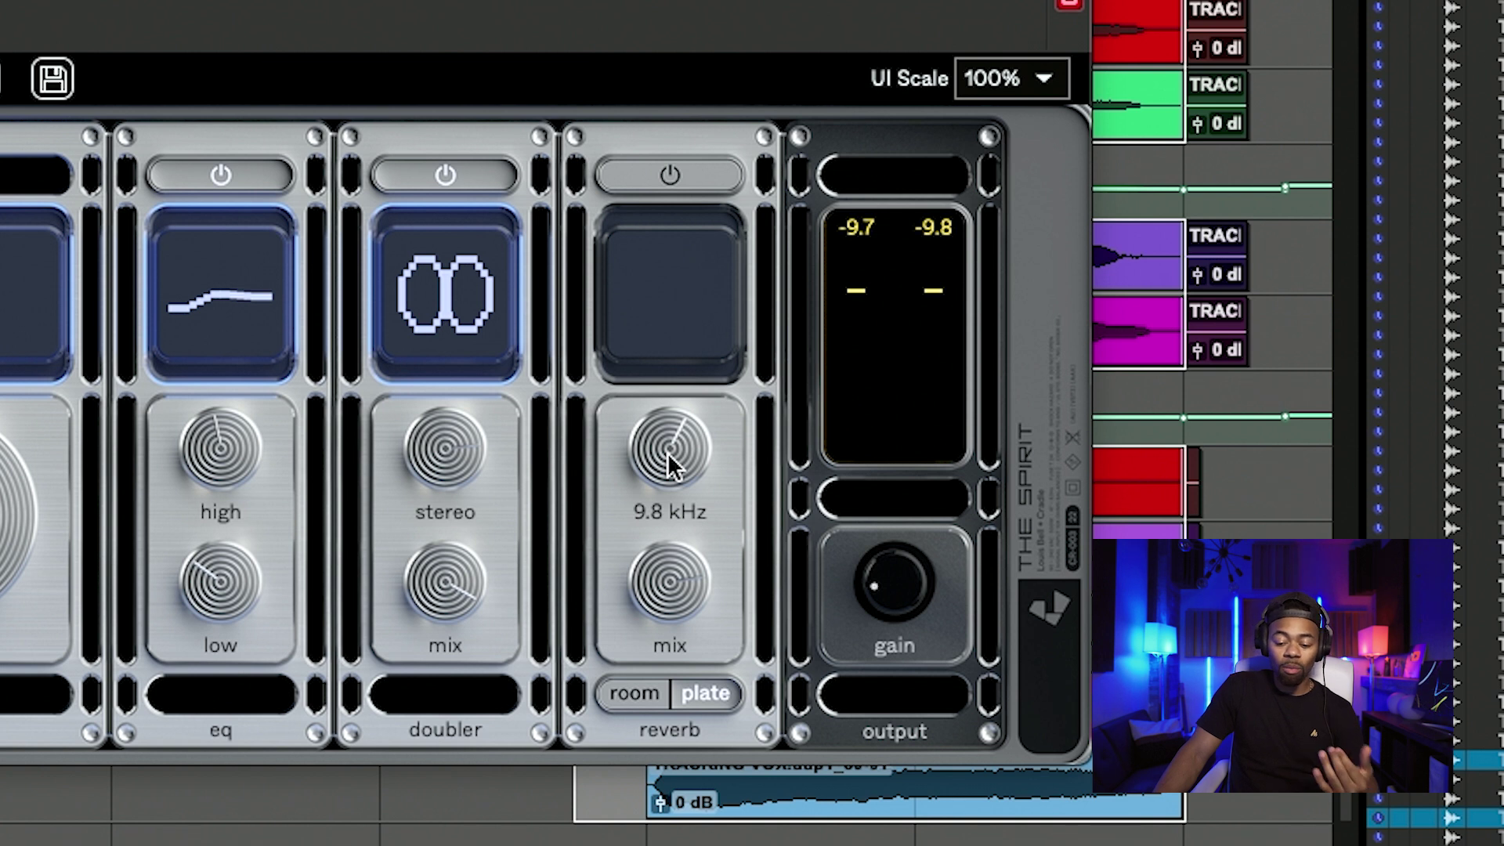
With the reverb bypassed, lower its filter to 6.9 kHz, and sweep it down to 2.0 kHz and back up
left_click_drag(667, 452, 650, 517)
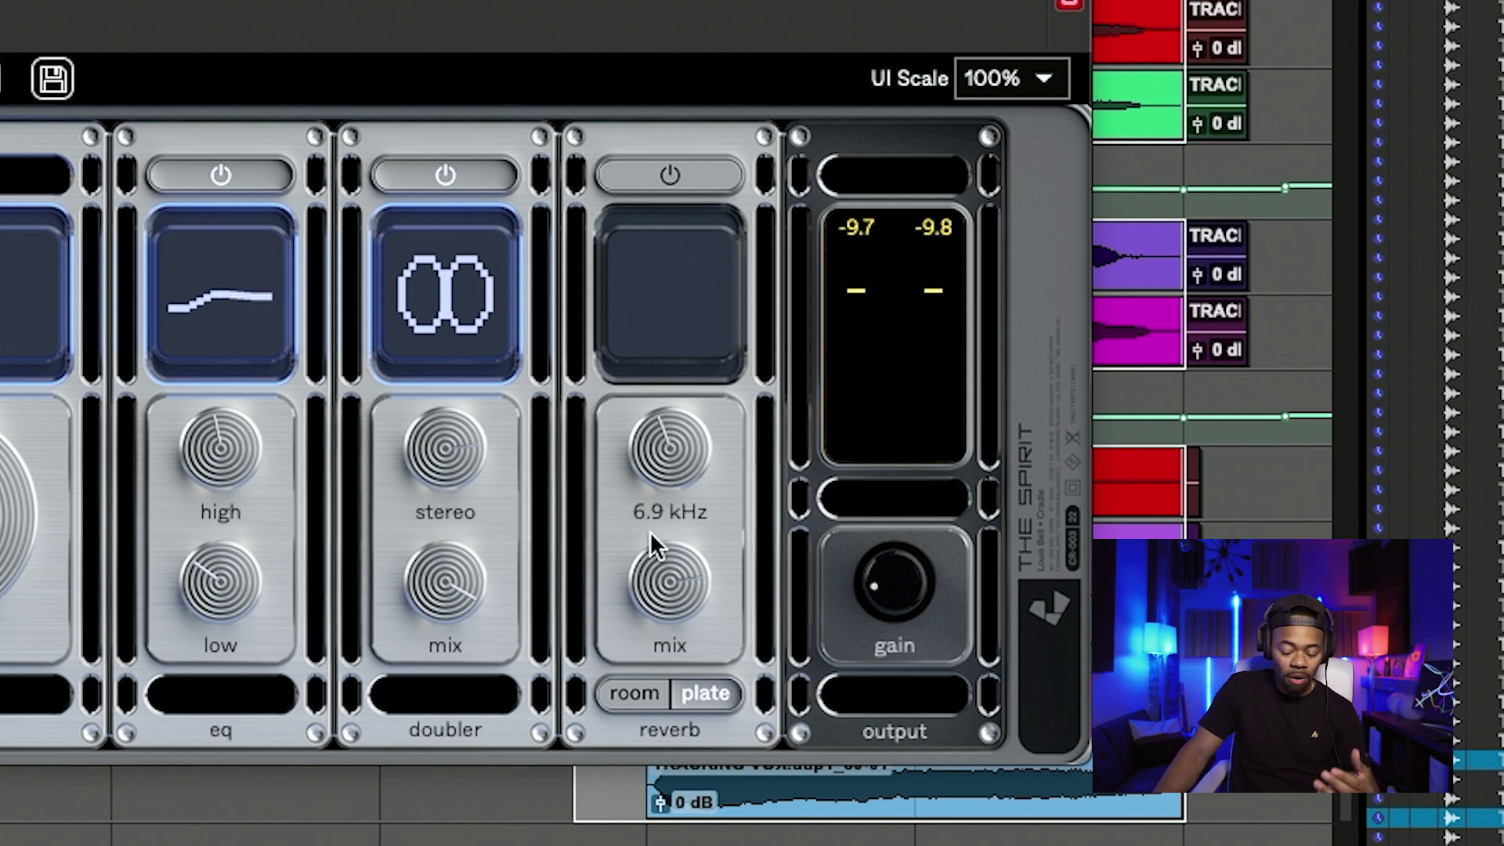
left_click_drag(669, 460, 642, 659)
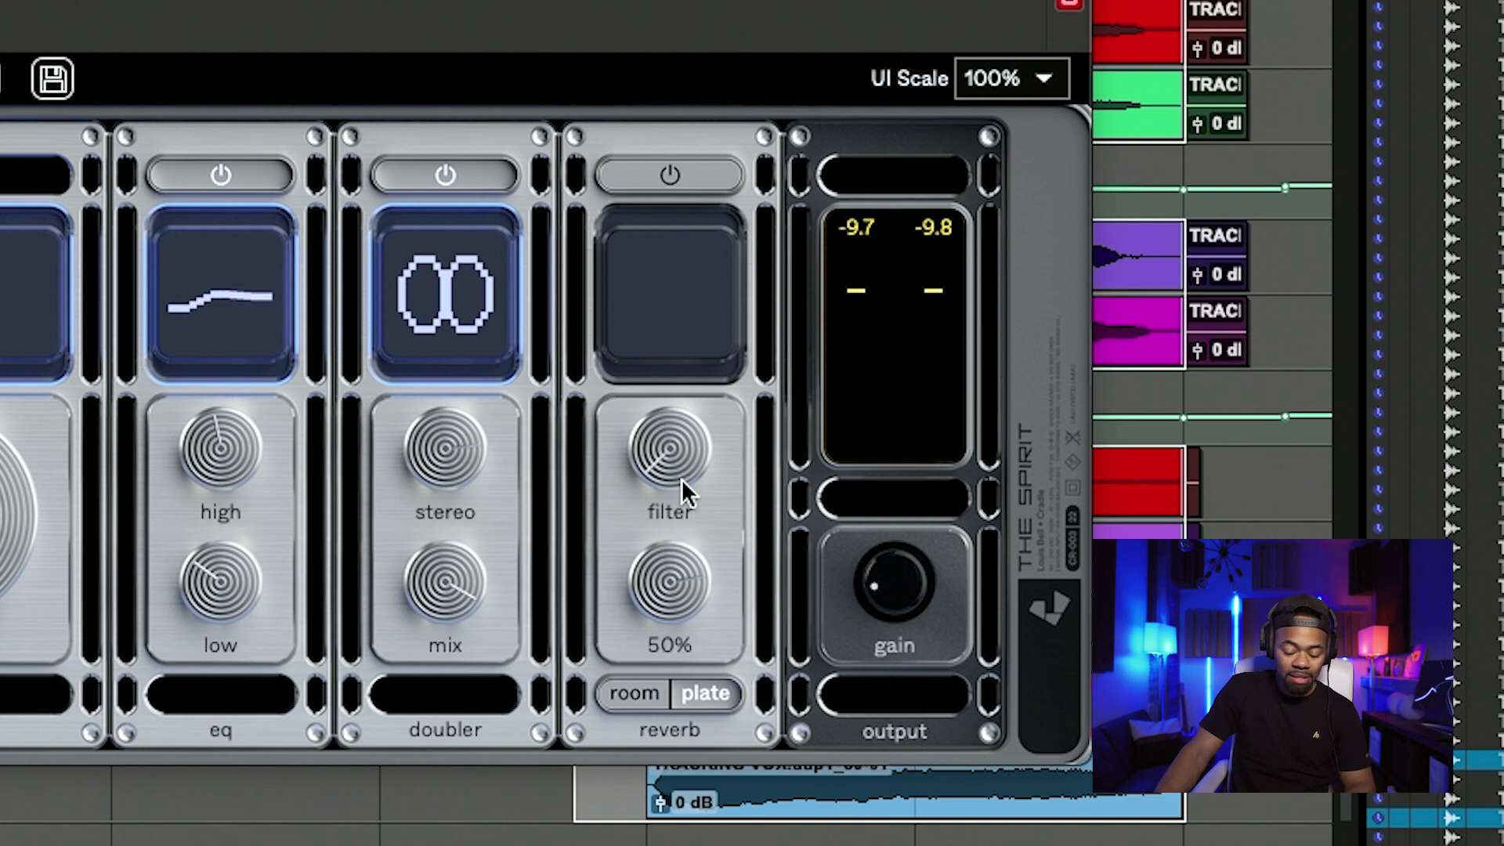
left_click_drag(670, 448, 760, 294)
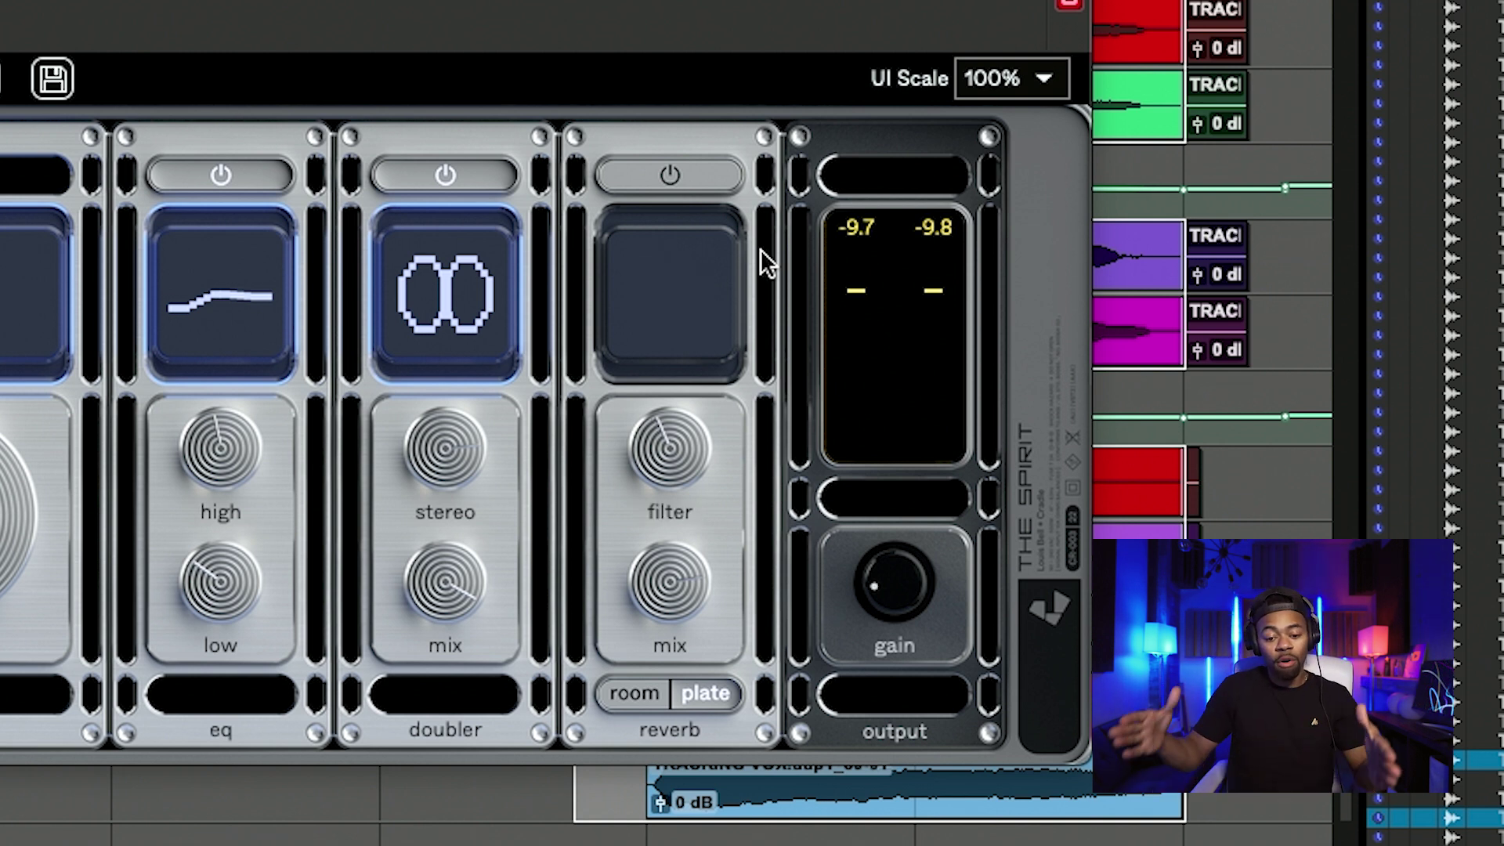
mouse_move(670, 457)
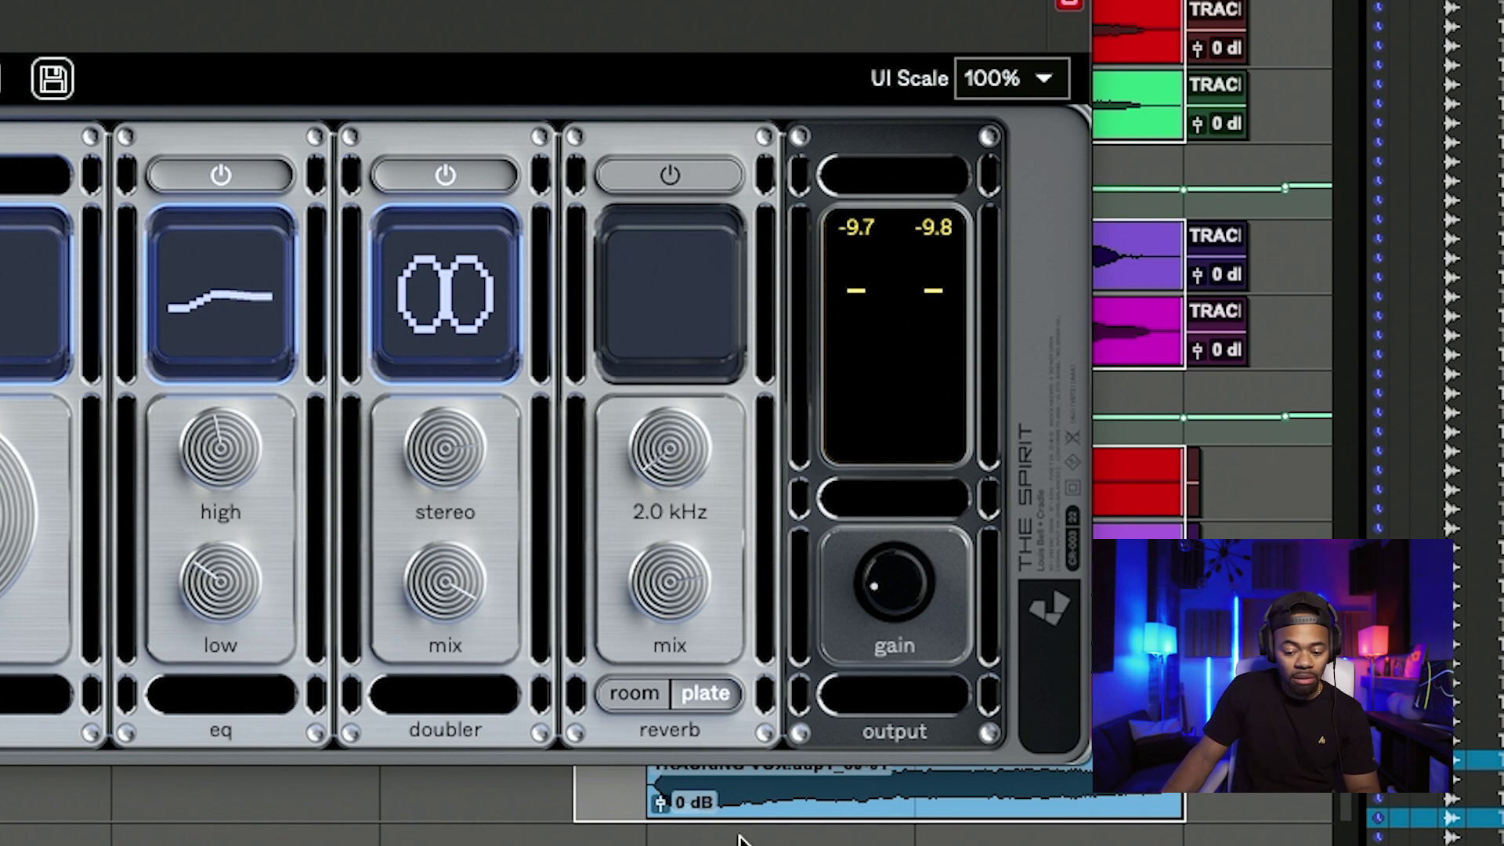
Engage the reverb and sweep its filter between 2.0 kHz and 20.0 kHz during playback, ending at 20.0 kHz
left_click(689, 174)
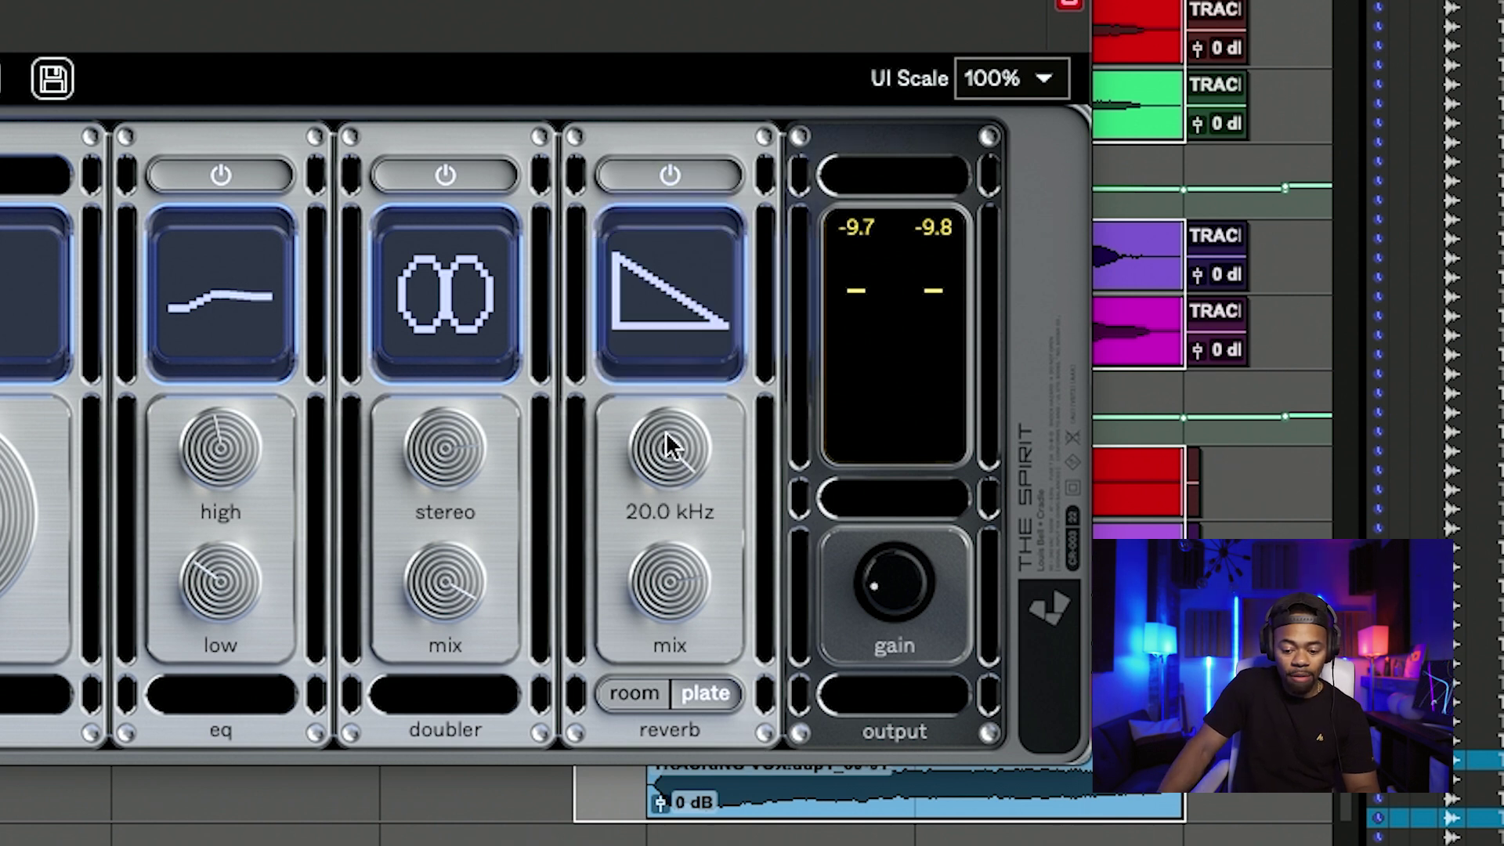
left_click_drag(669, 431, 705, 845)
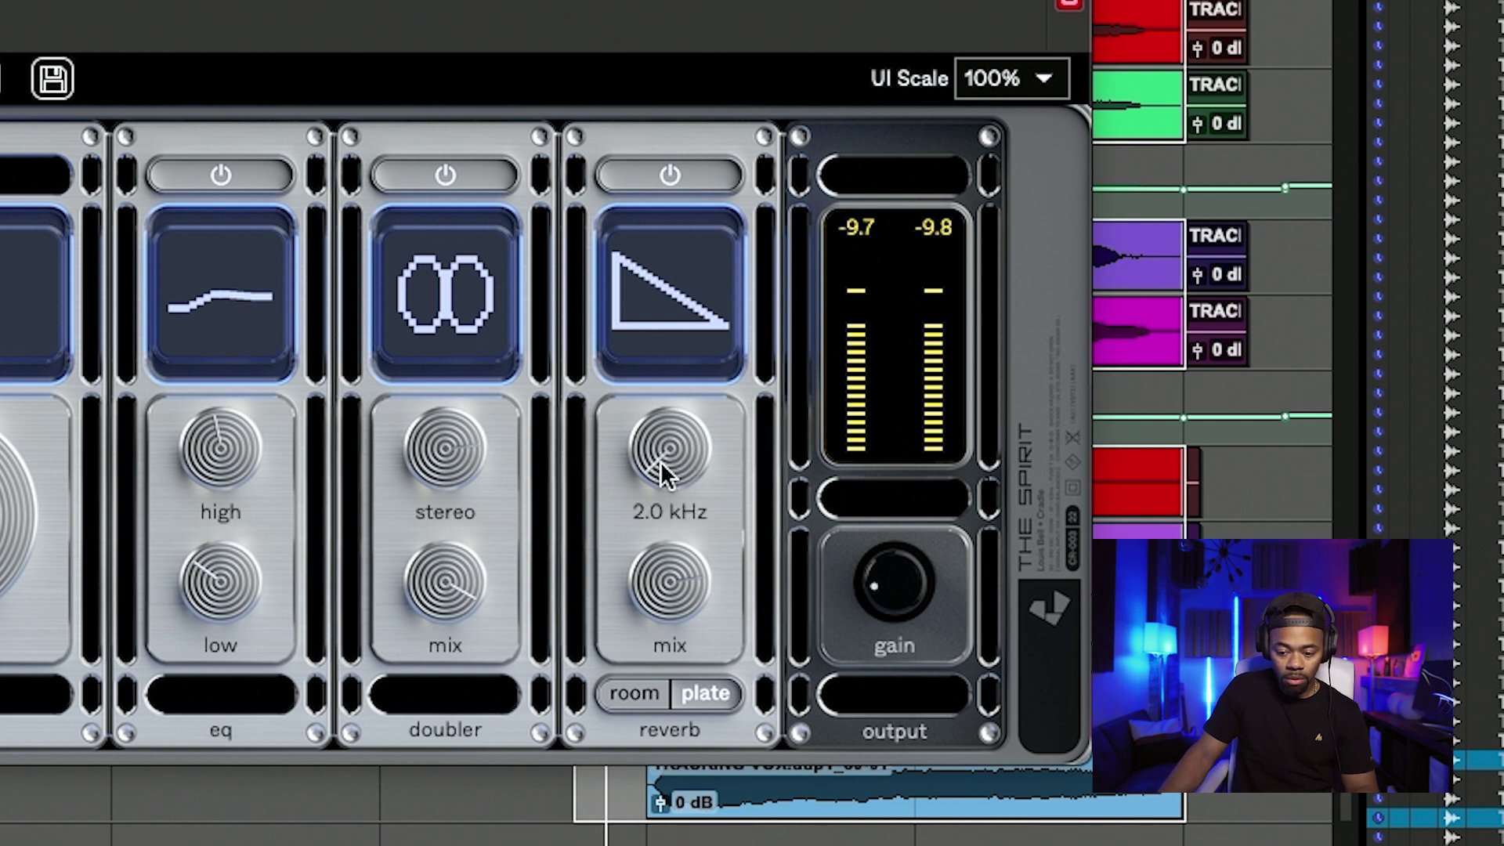
left_click_drag(661, 462, 818, 16)
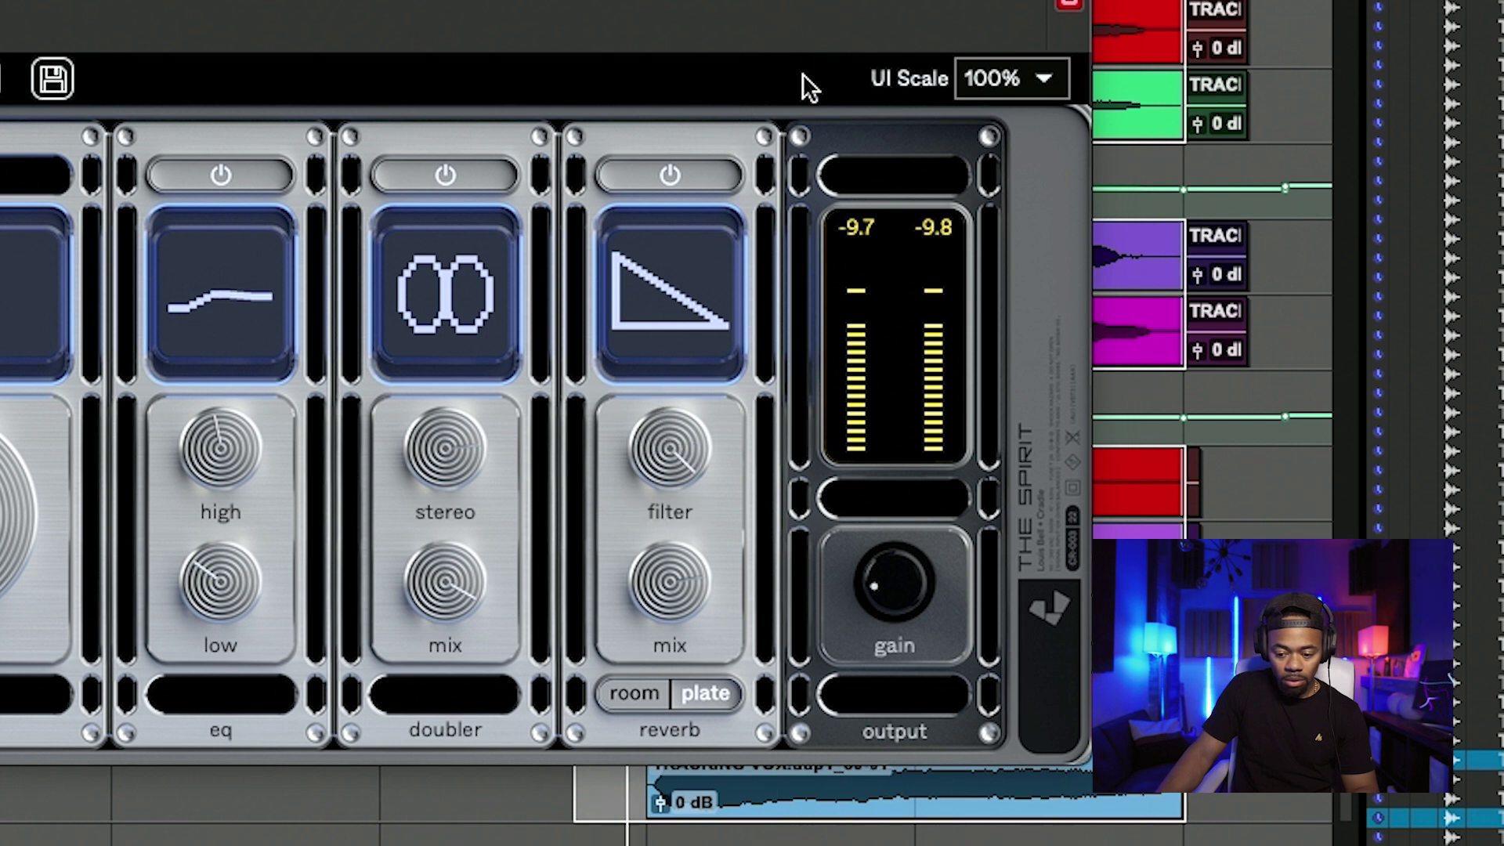
mouse_move(655, 428)
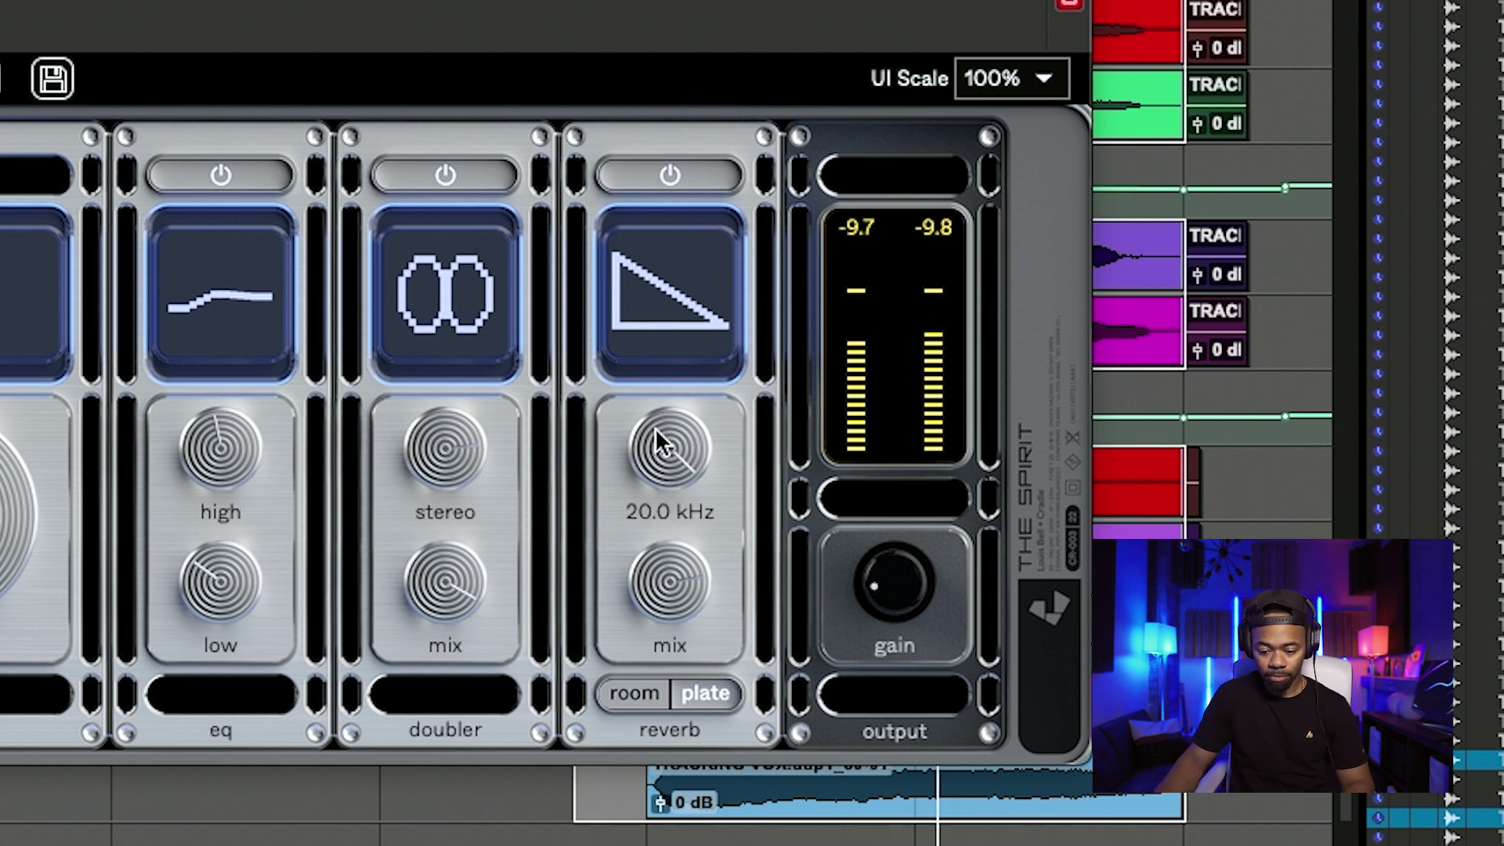
double_click(657, 448)
mouse_move(736, 580)
left_click_drag(670, 448, 697, 125)
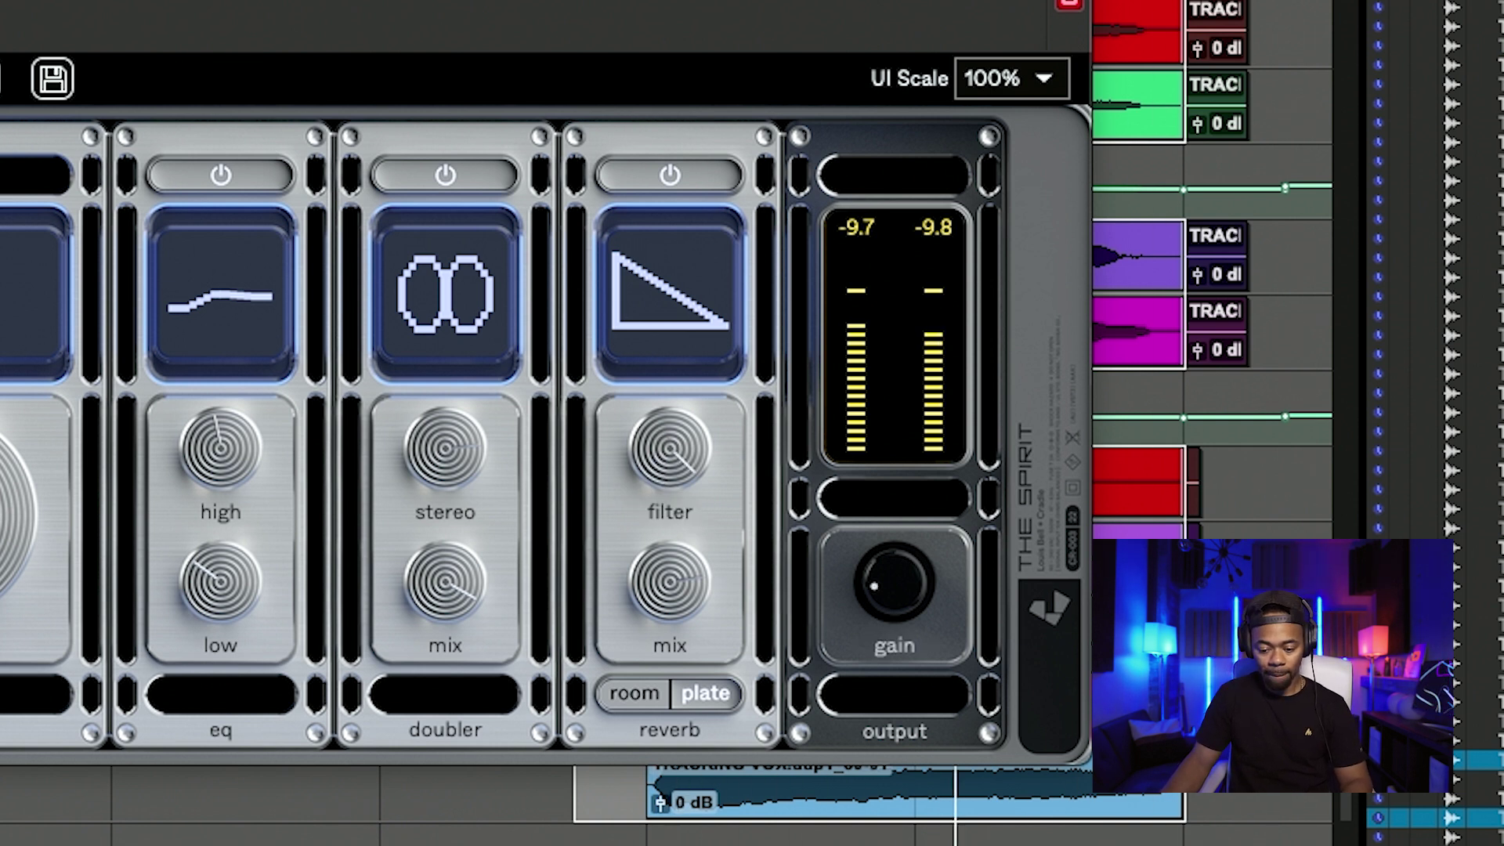
mouse_move(732, 426)
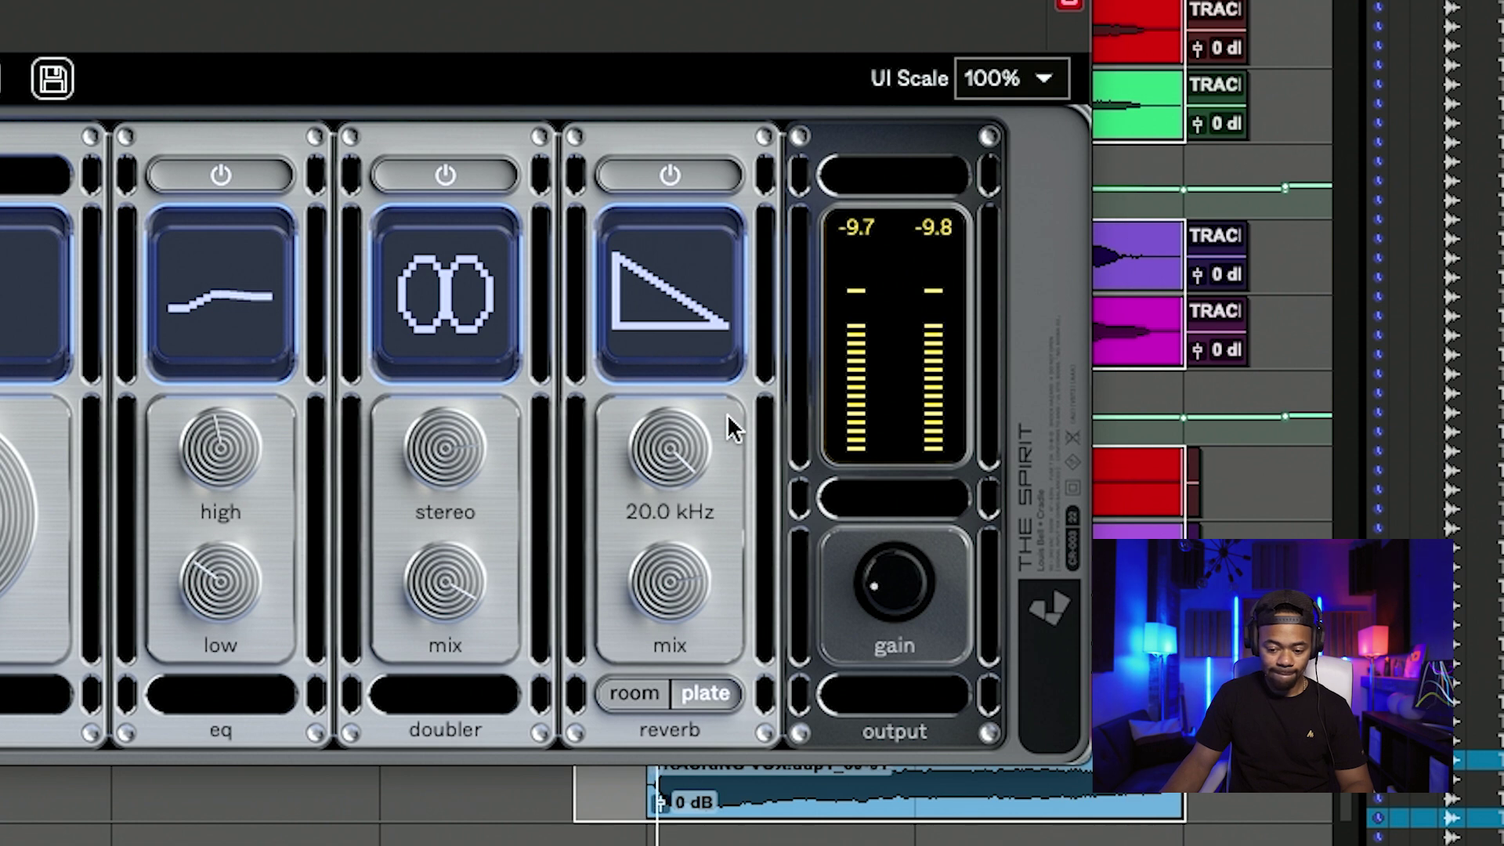